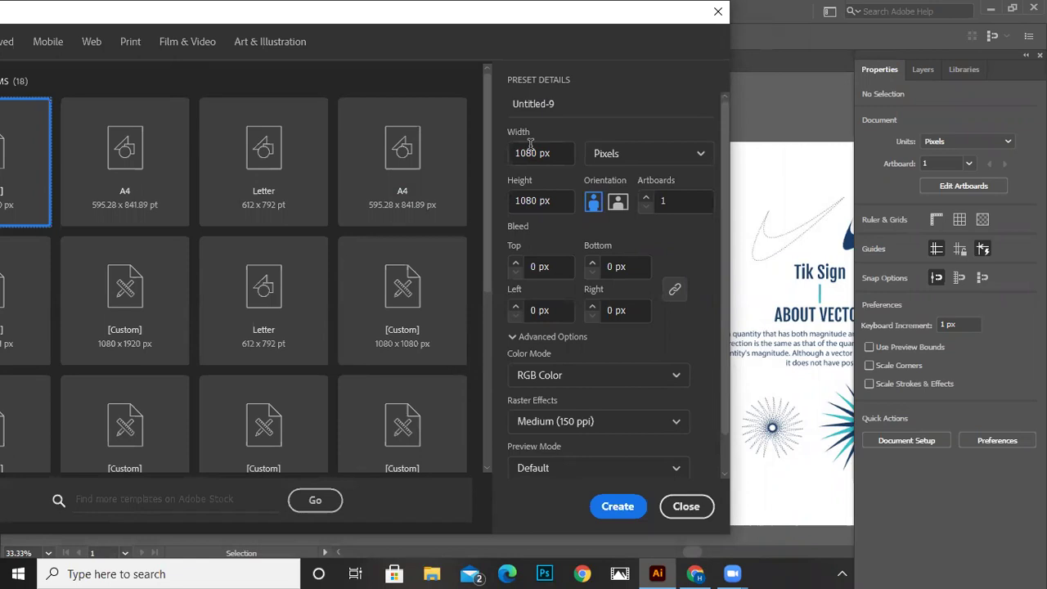
- Create a new 1080 × 1080 px RGB document
scroll(622, 433, down, 2)
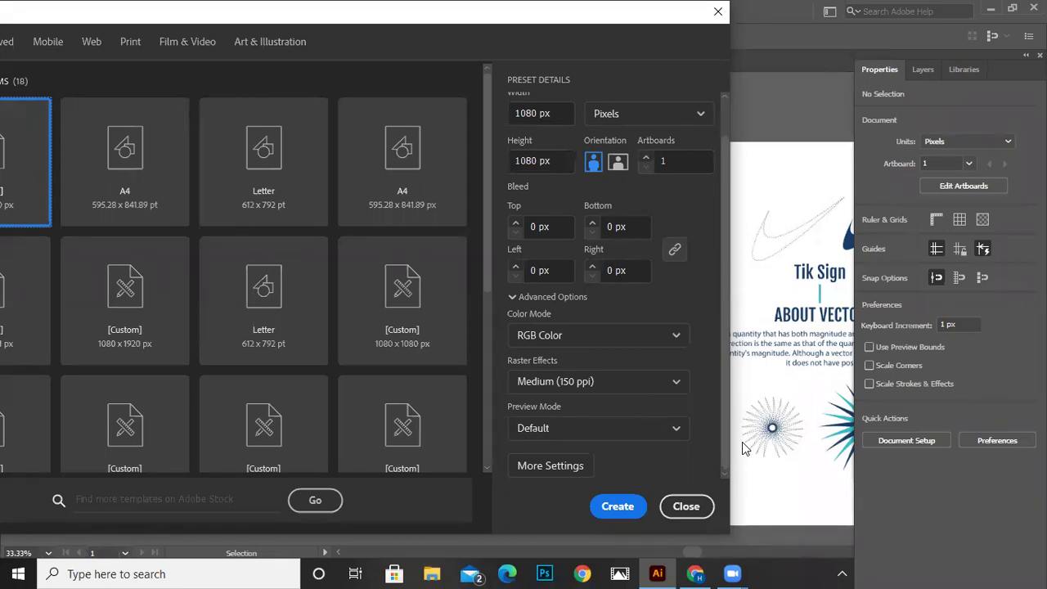
click(618, 506)
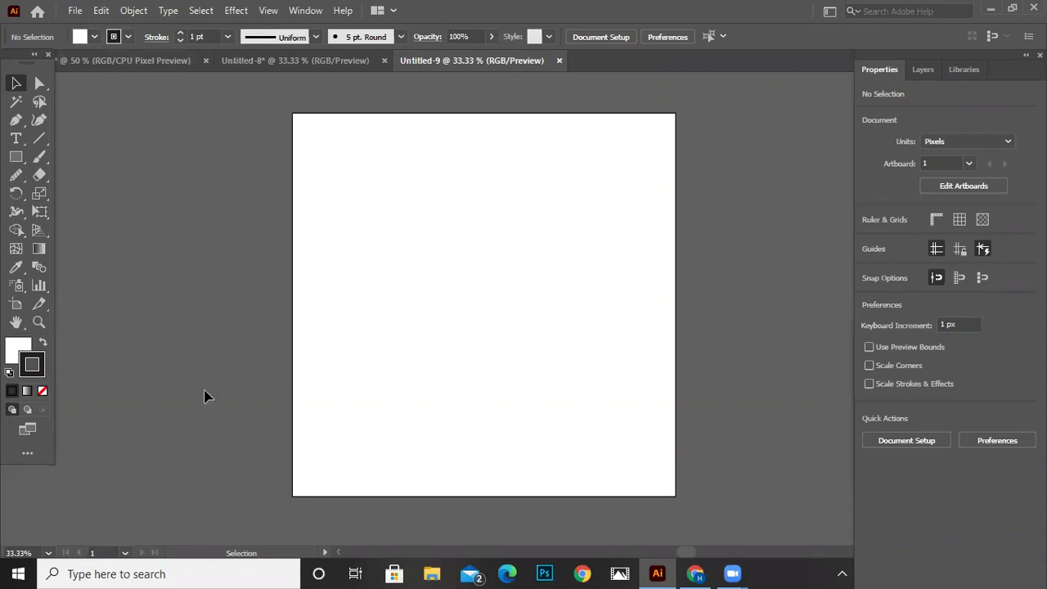
- Type the heading 'LOGO DESIGNING' near the top of the artboard
click(15, 139)
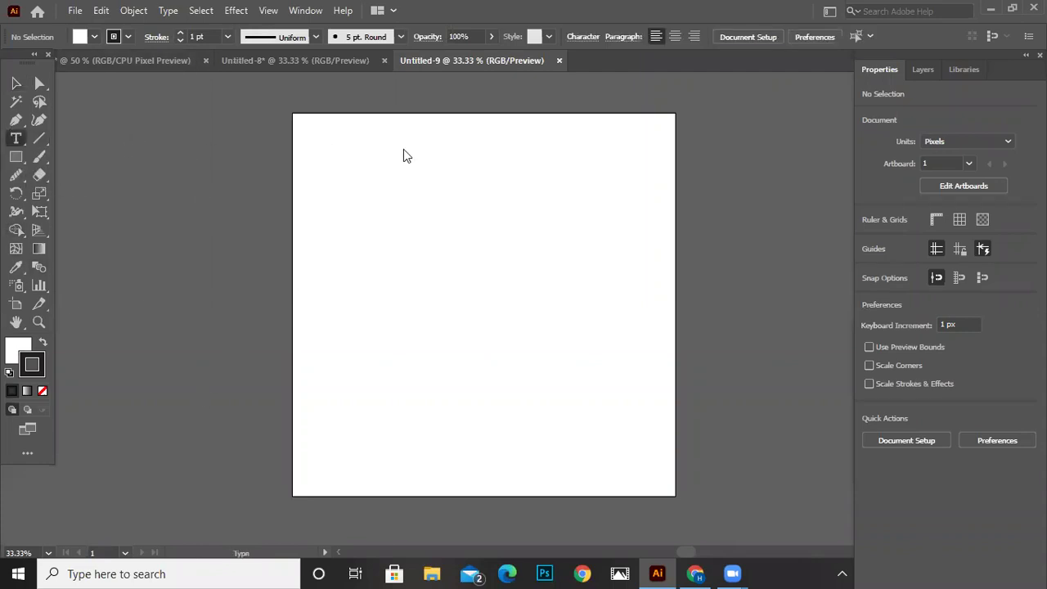
click(409, 153)
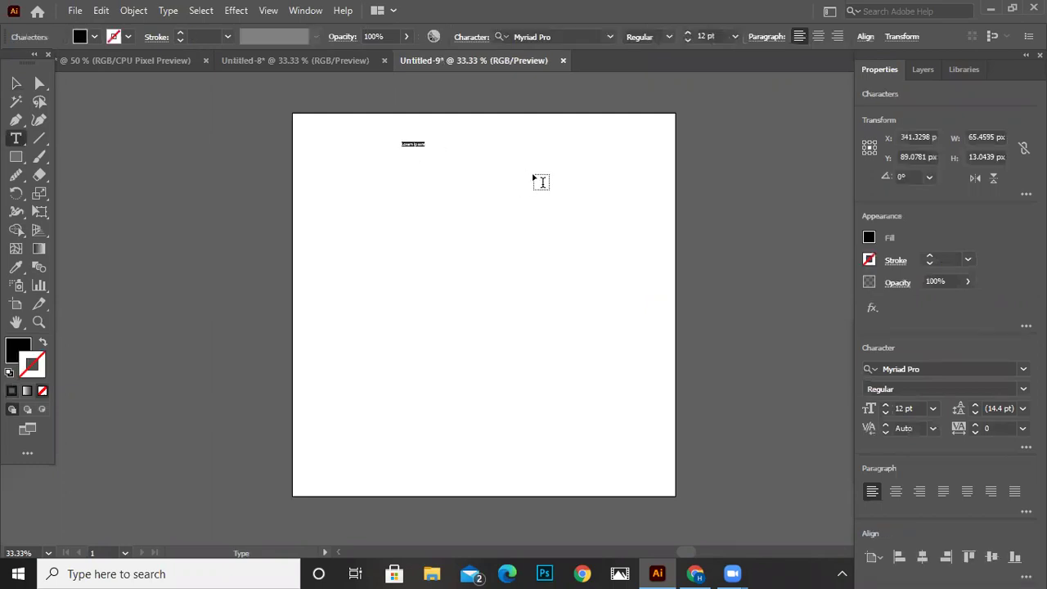
text(a)
key(Escape)
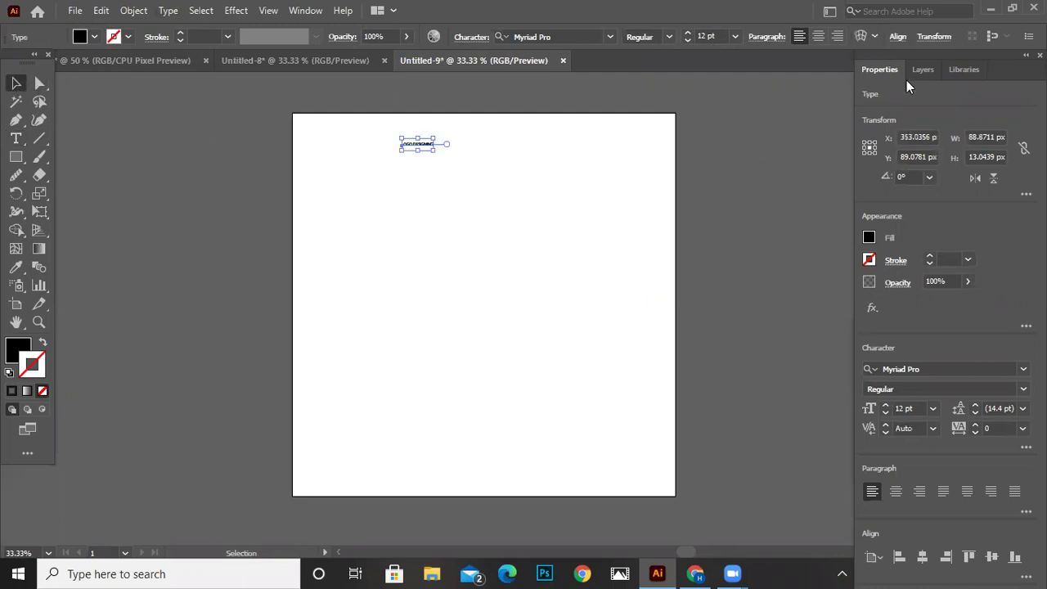
- Set the heading to 72 pt Bahnschrift and centre it horizontally
click(734, 36)
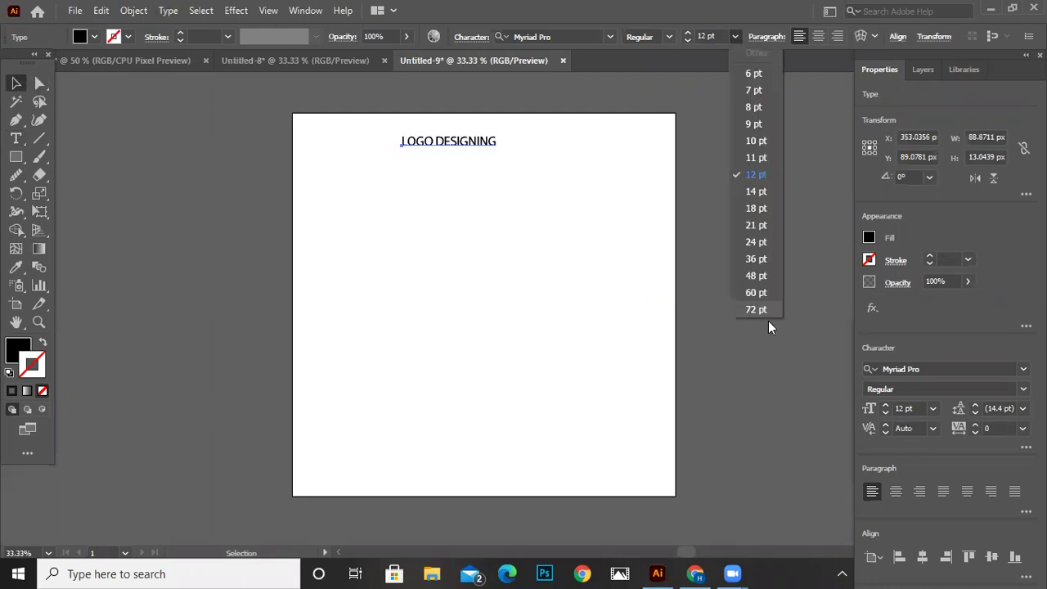
click(756, 309)
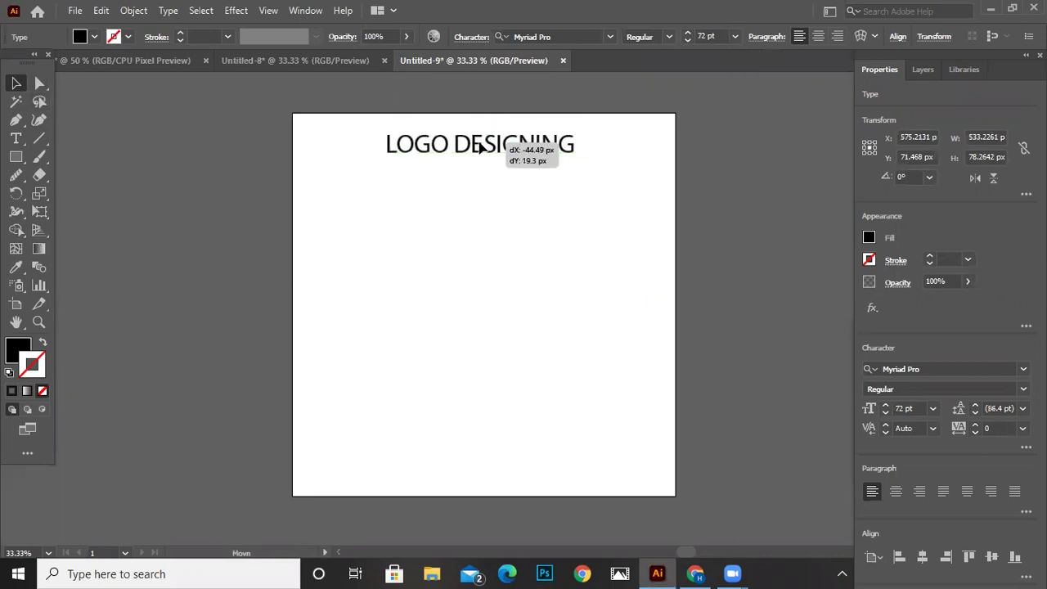
drag(493, 141, 480, 141)
click(609, 36)
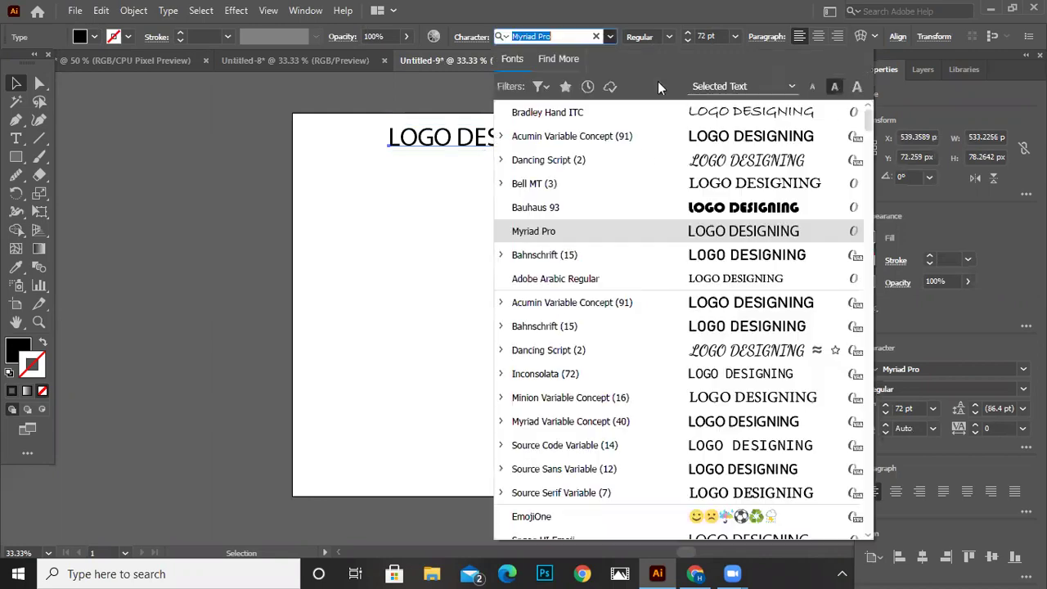
click(701, 260)
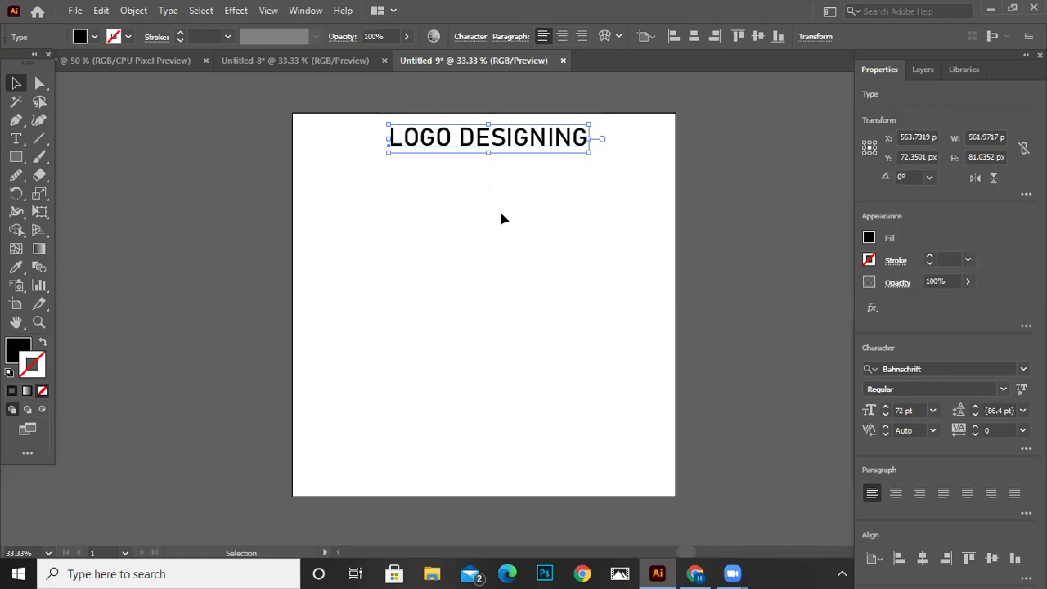
- Draw a black rectangle covering the word LOGO in the heading
double_click(449, 147)
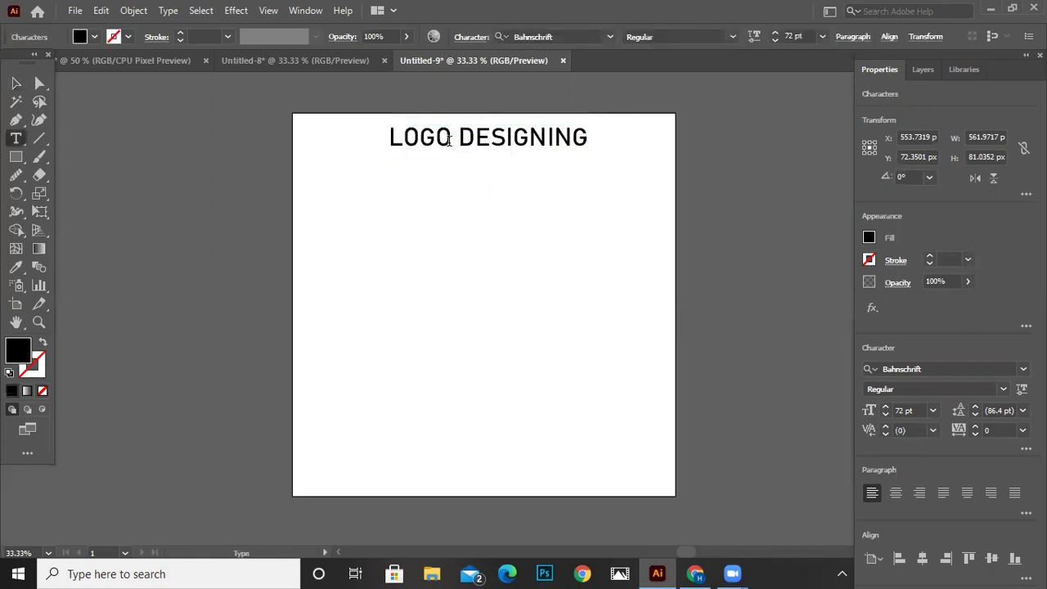
drag(452, 140, 377, 118)
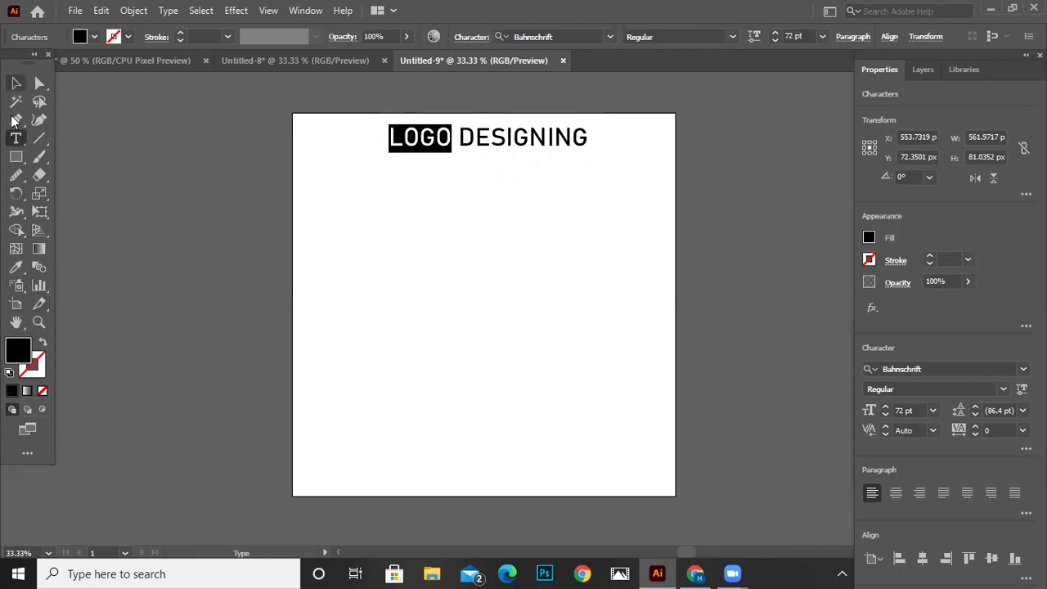
click(15, 156)
scroll(406, 161, up, 1)
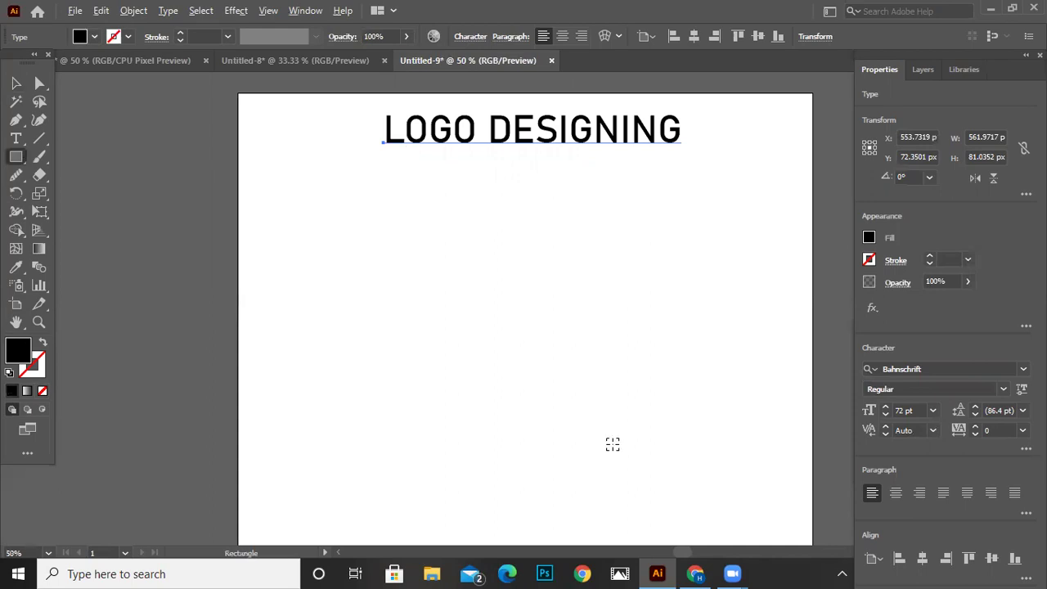
scroll(419, 148, up, 3)
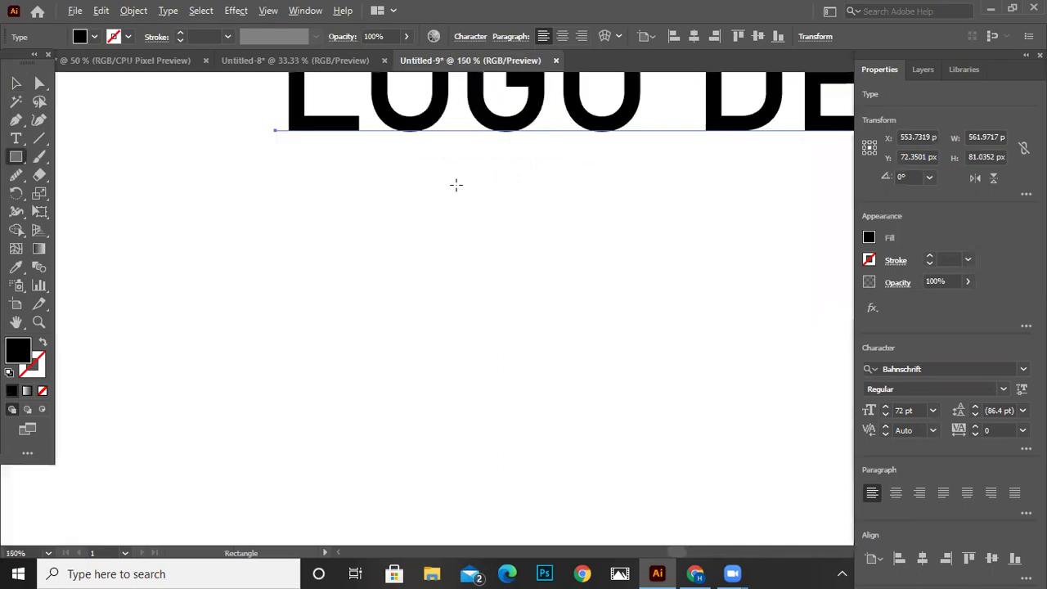
drag(177, 186, 587, 356)
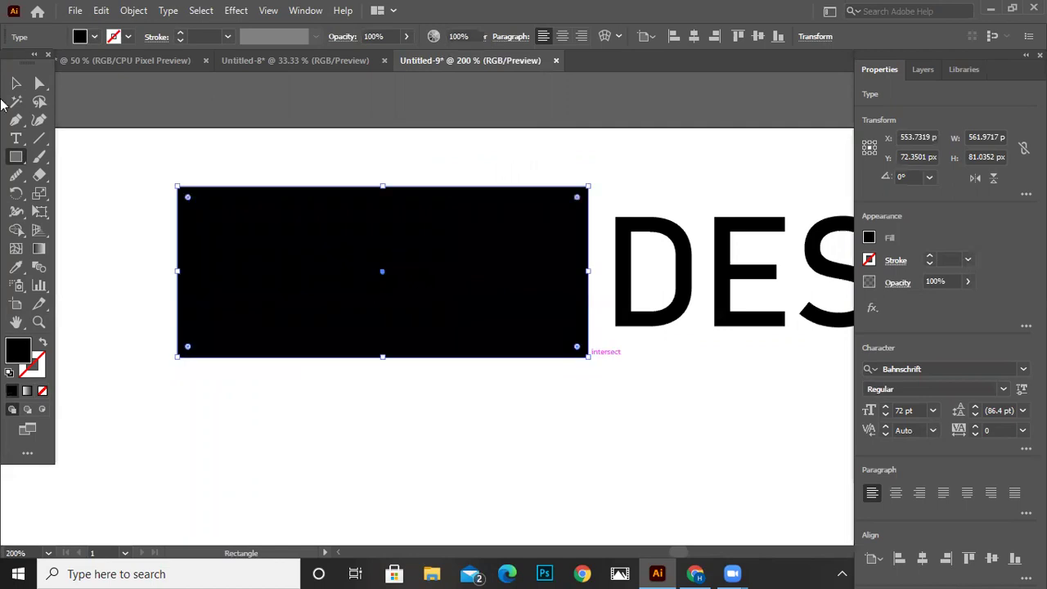
key(v)
- Bring the heading text in front of the rectangle, then select the rectangle
click(668, 237)
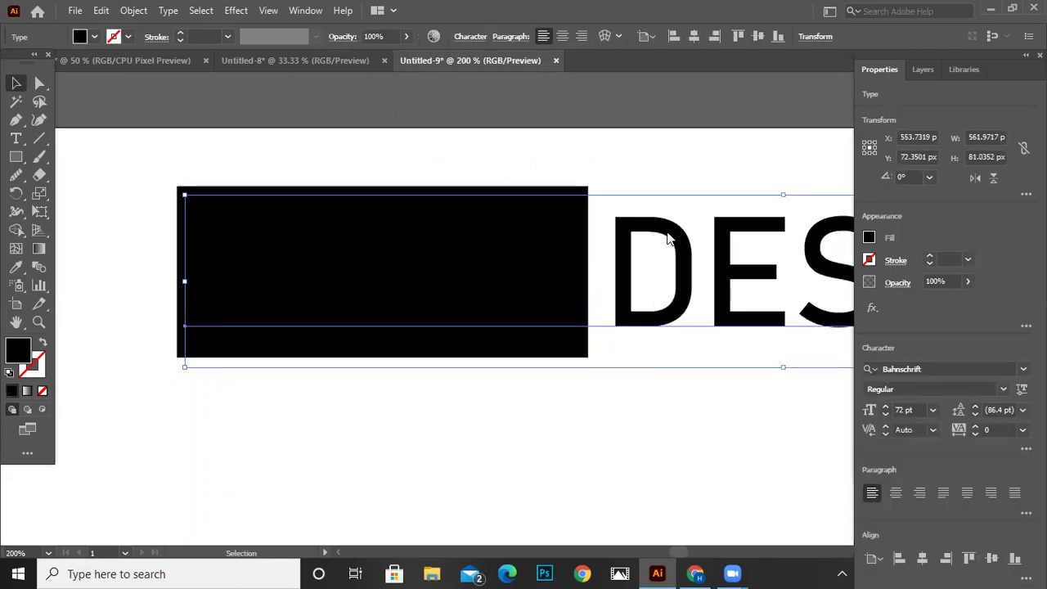
right_click(668, 237)
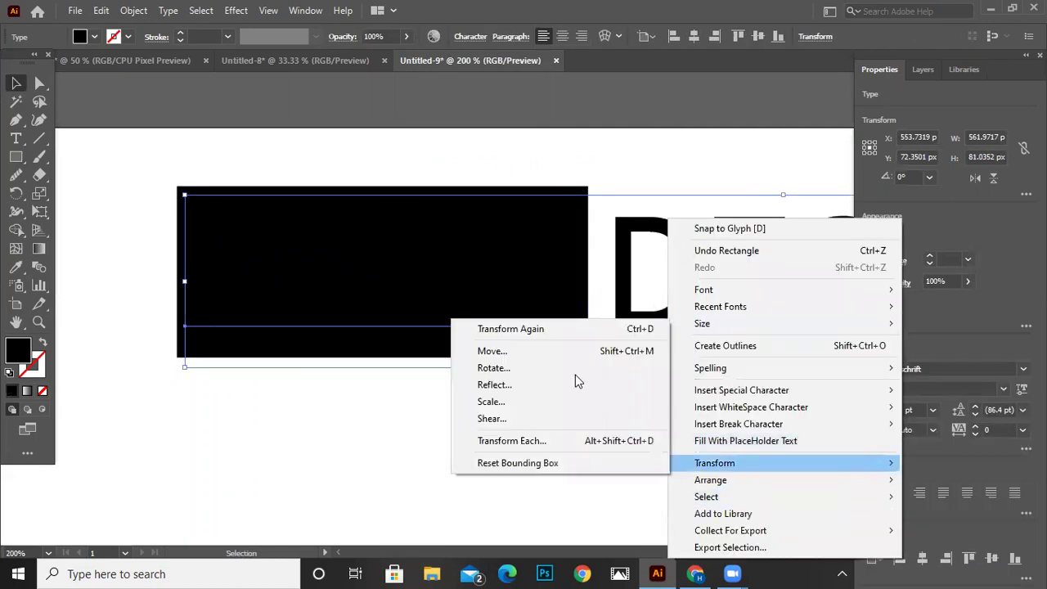
mouse_move(710, 481)
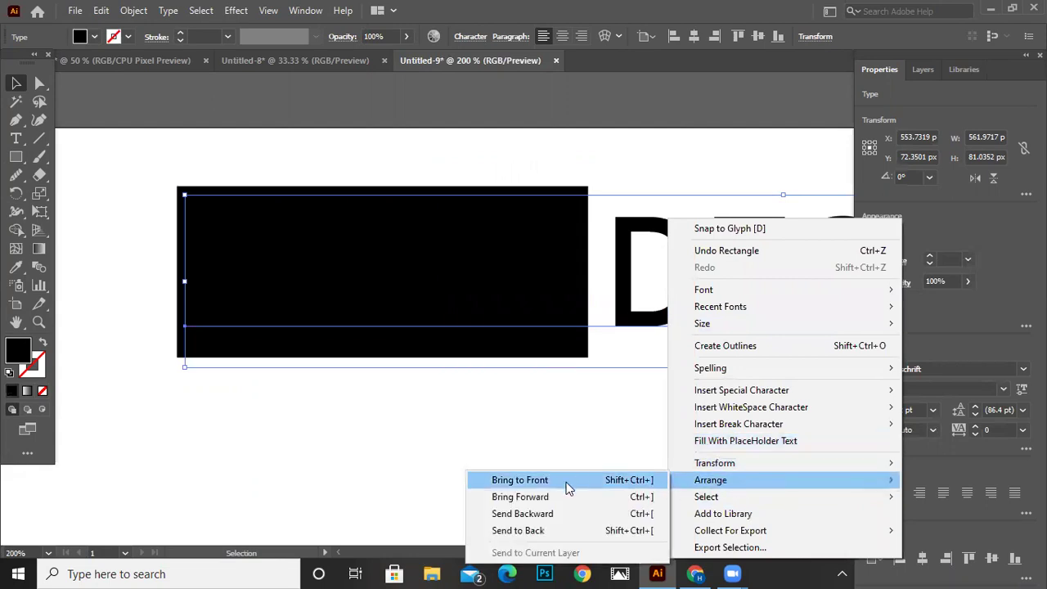
click(597, 380)
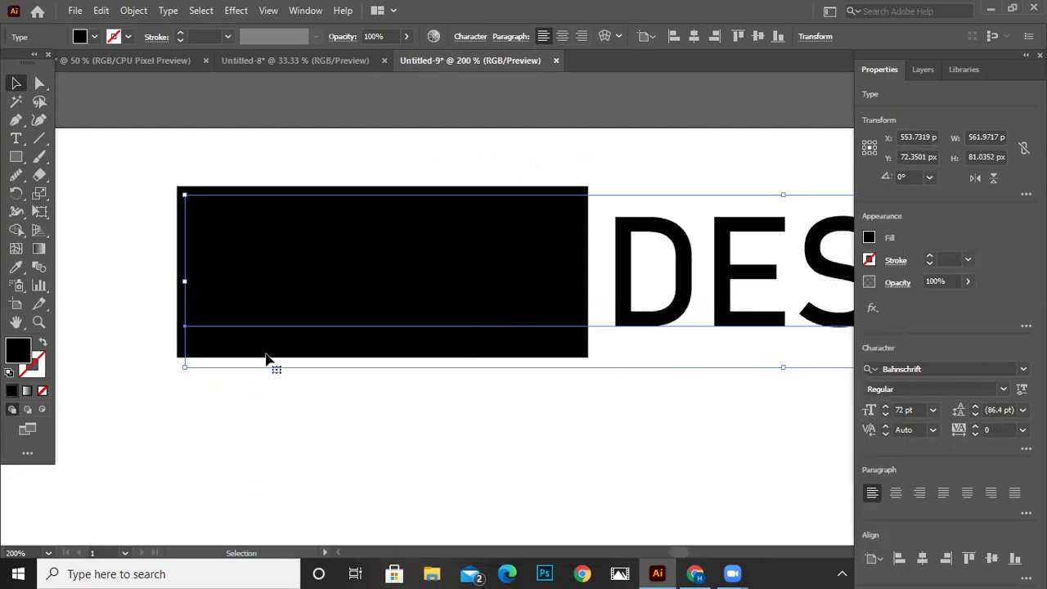
click(214, 372)
click(187, 350)
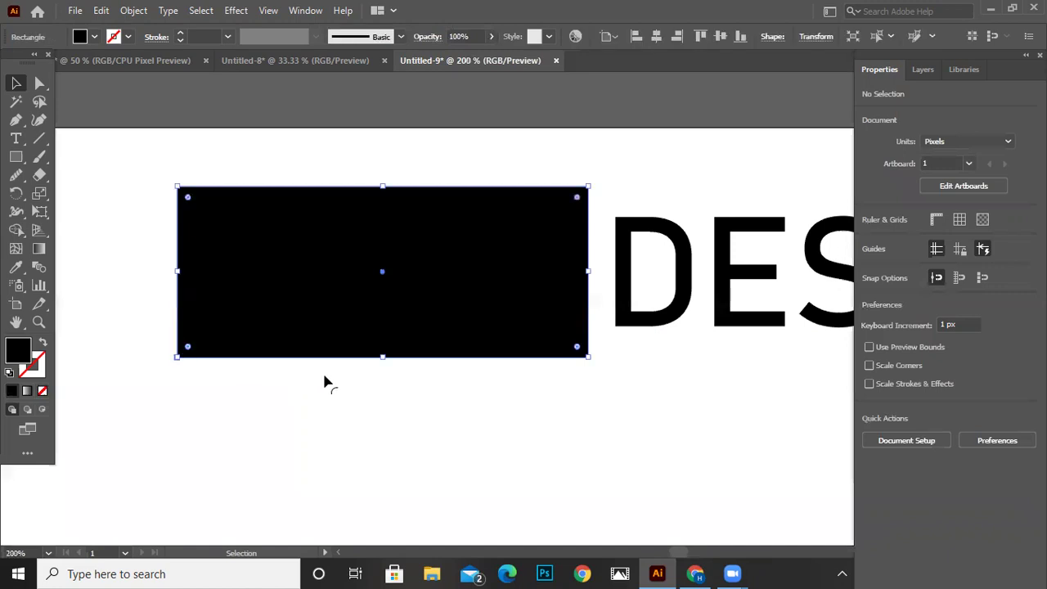
scroll(325, 378, down, 2)
scroll(527, 417, down, 1)
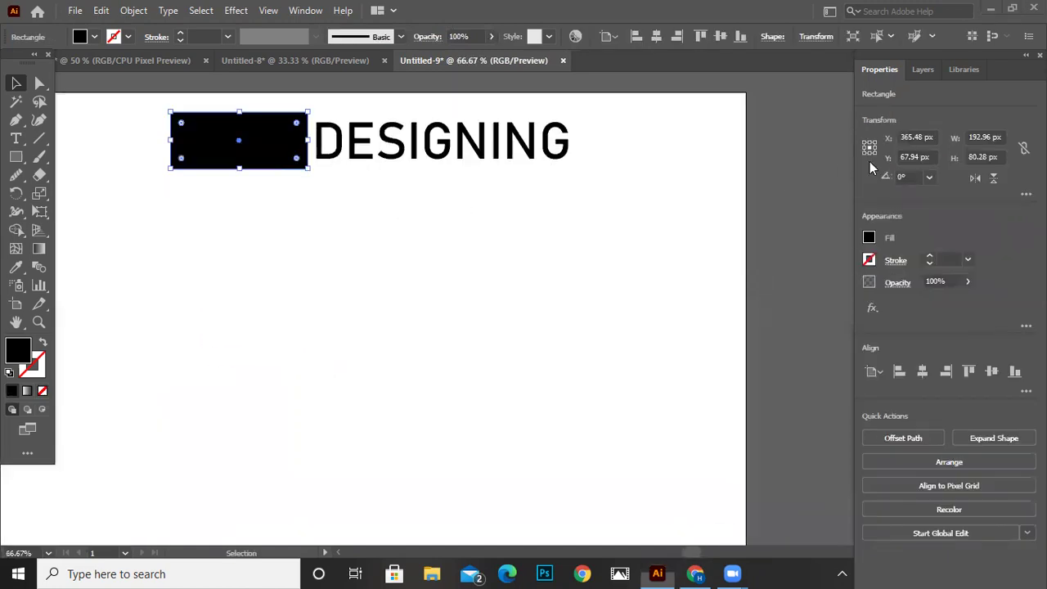
- Fill the rectangle with dark blue #0D3B54
double_click(22, 352)
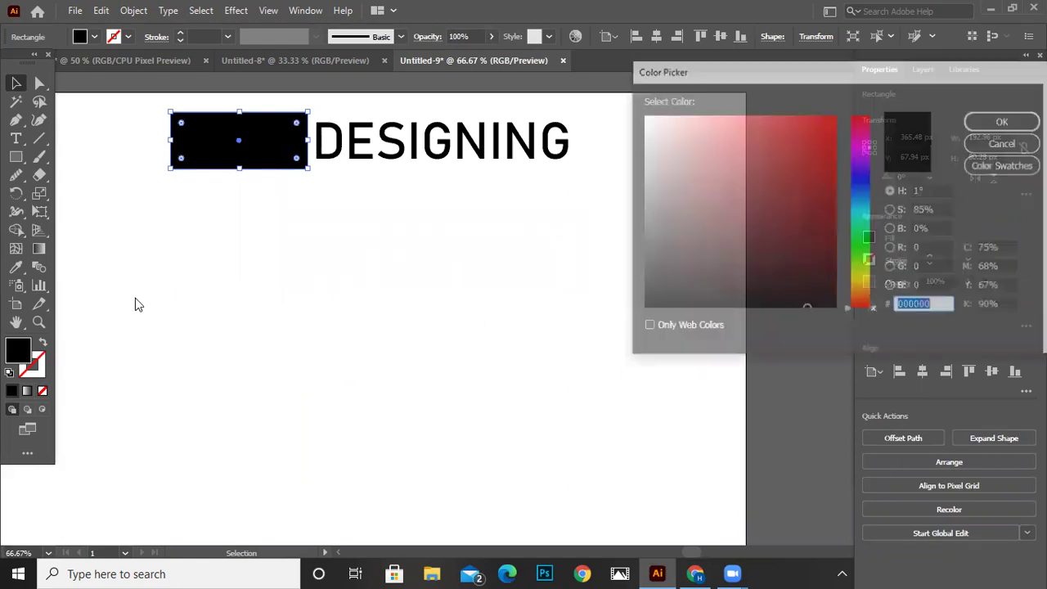
click(860, 200)
click(866, 185)
click(855, 205)
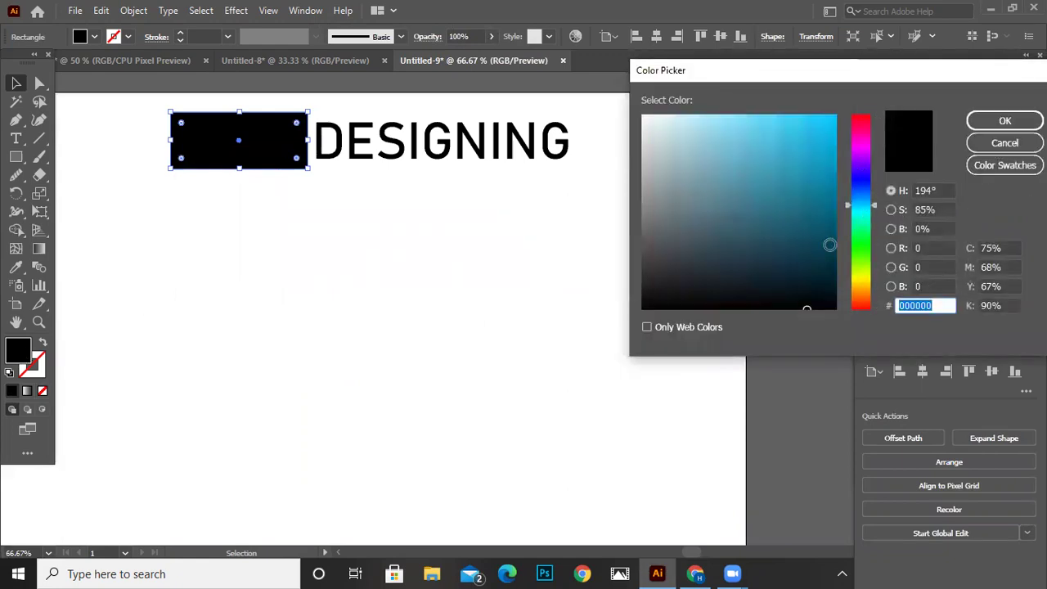
click(856, 201)
click(890, 229)
drag(860, 223, 858, 250)
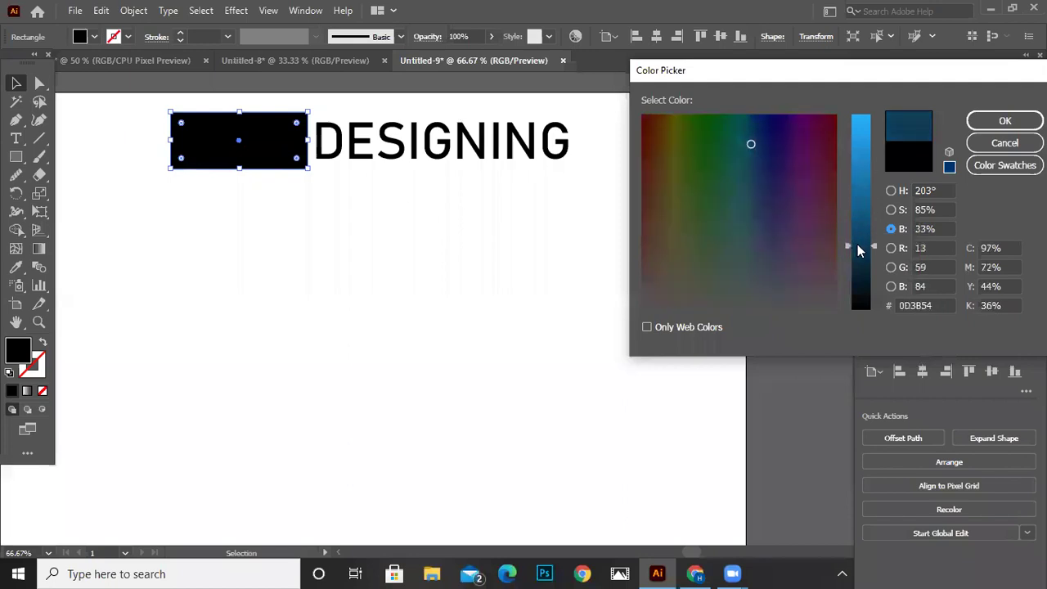
click(973, 125)
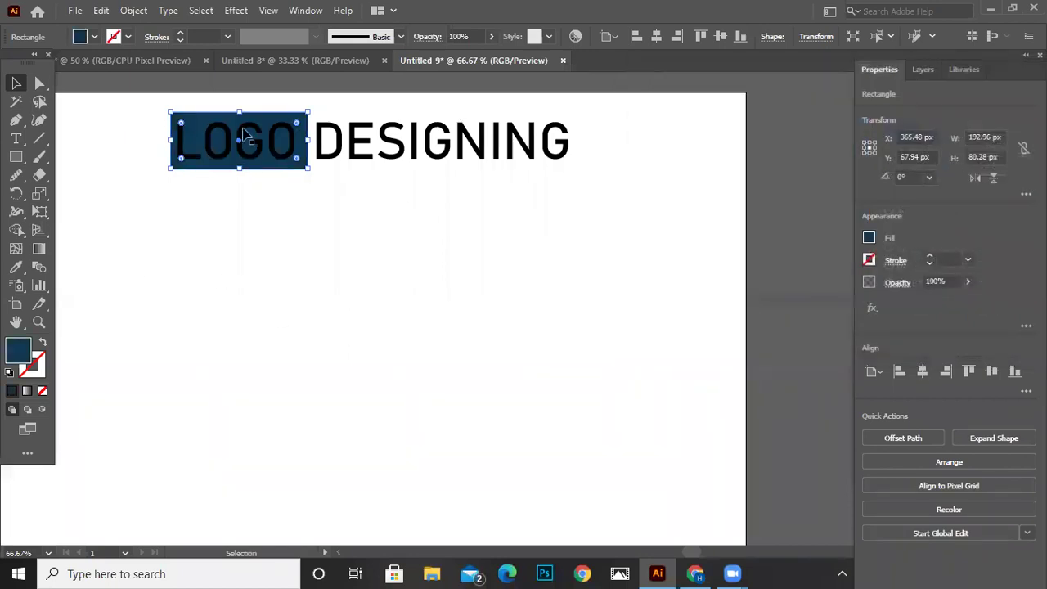
- Make the word LOGO white
key(t)
drag(299, 145, 167, 133)
click(16, 267)
click(191, 316)
click(15, 82)
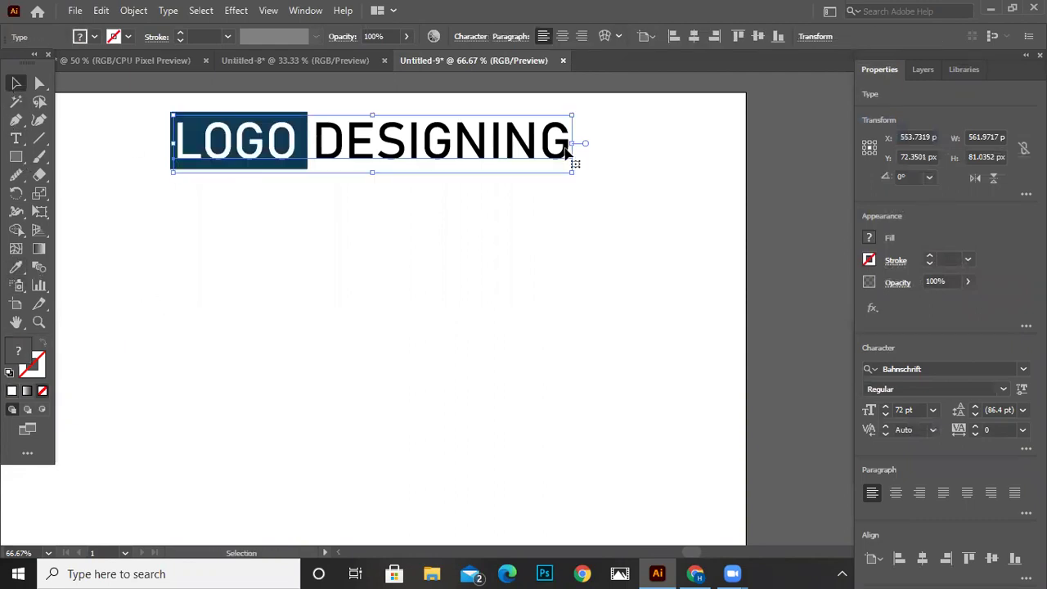
- Give DESIGNING the rectangle's dark blue using the Eyedropper
key(t)
drag(569, 141, 316, 128)
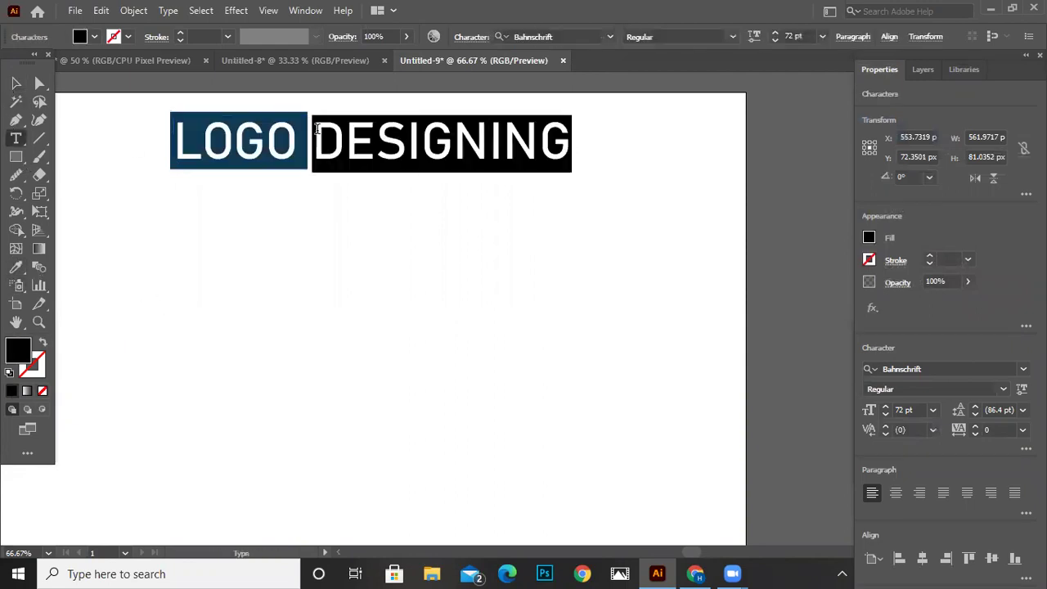
click(15, 267)
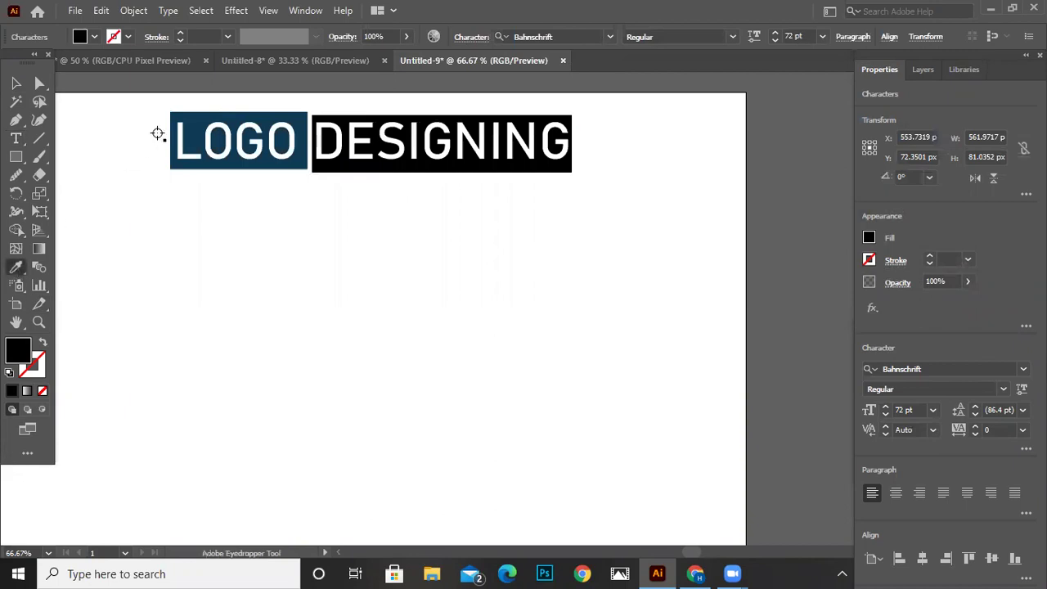
click(171, 113)
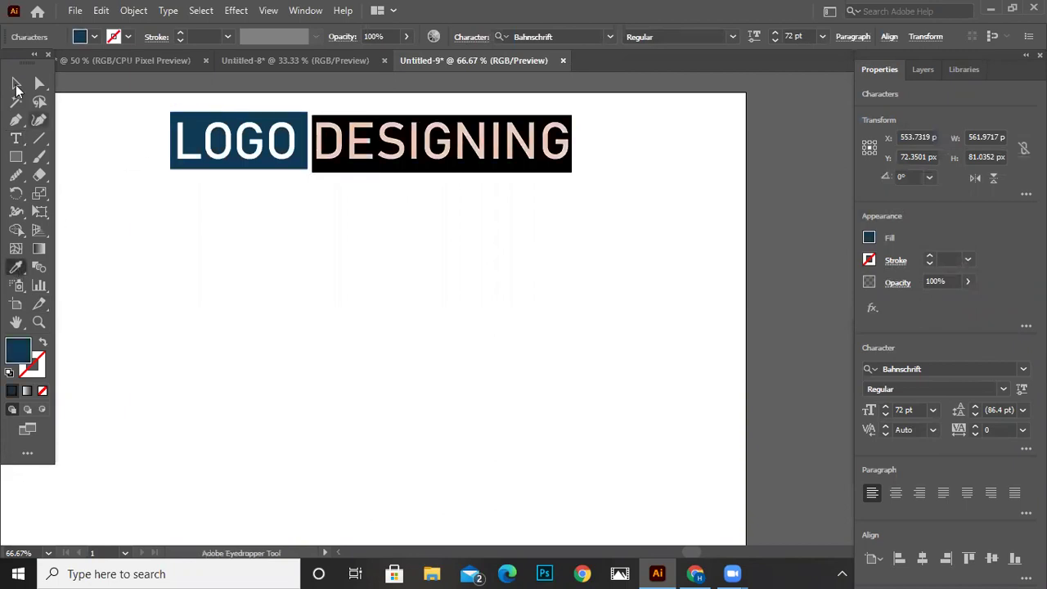
click(16, 83)
click(387, 360)
- Draw a circle below the heading and make it outlined with no fill
scroll(392, 362, down, 2)
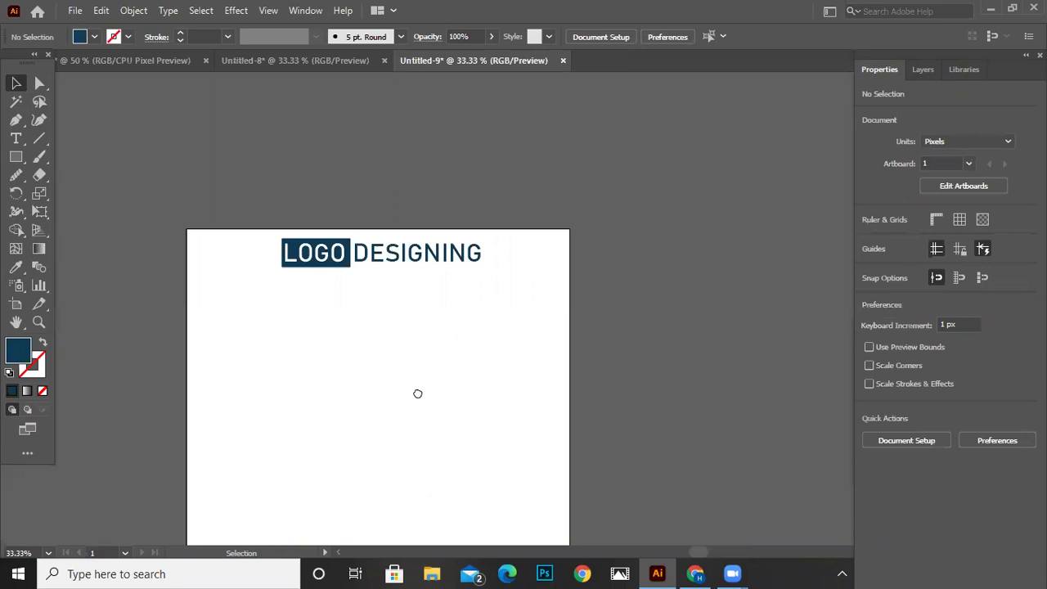
scroll(417, 393, down, 2)
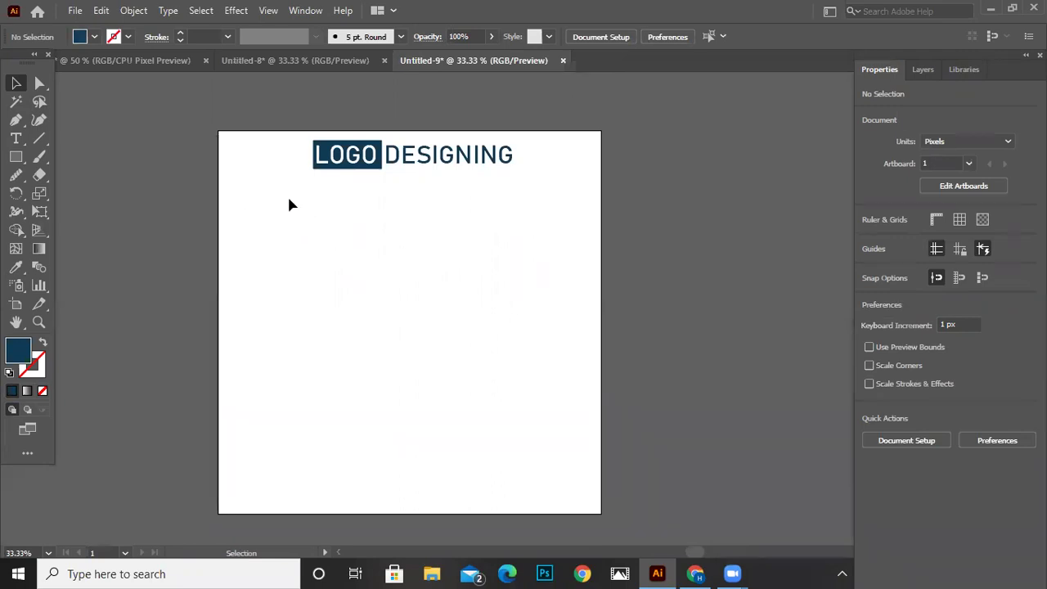
drag(16, 156, 90, 191)
drag(248, 208, 335, 296)
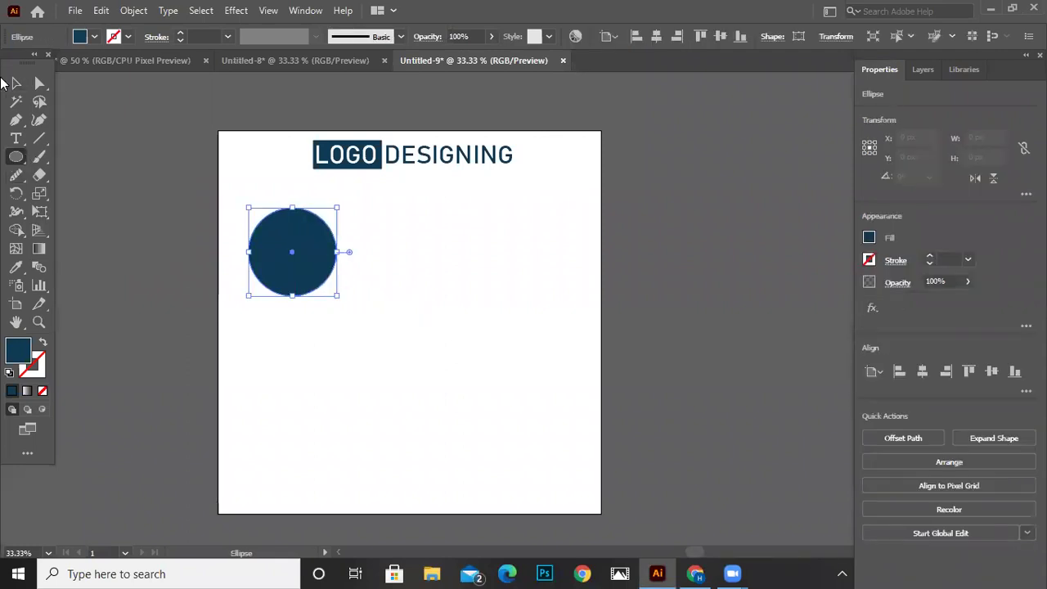
key(v)
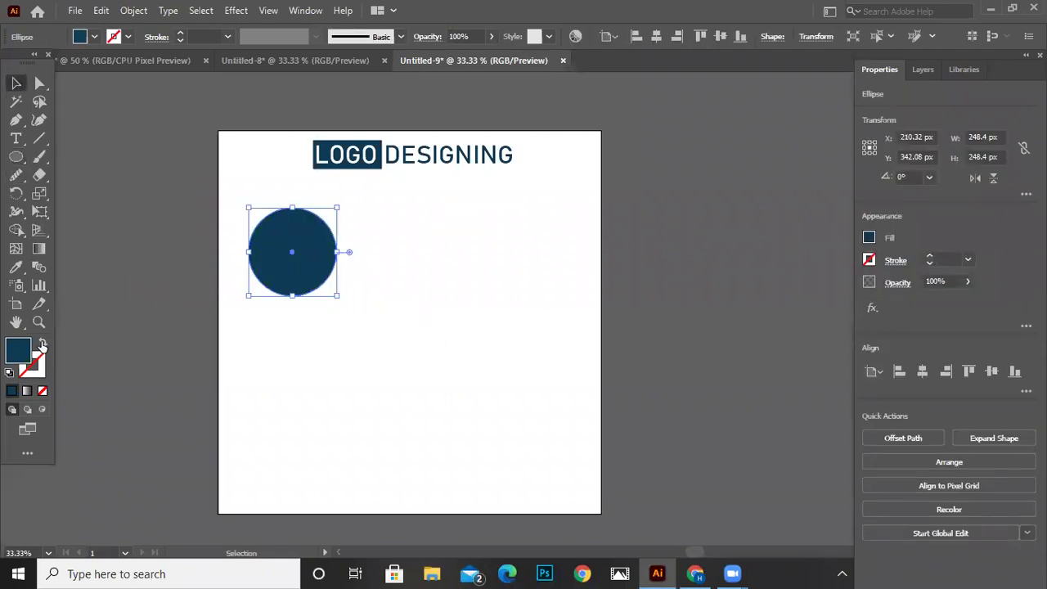
click(43, 343)
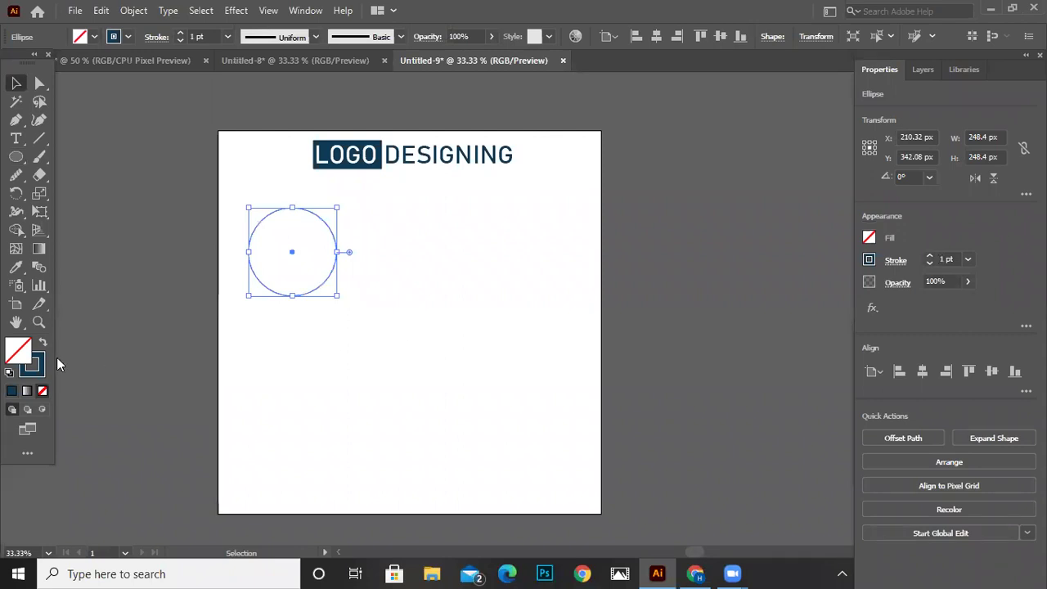
click(319, 360)
click(298, 296)
drag(317, 291, 309, 291)
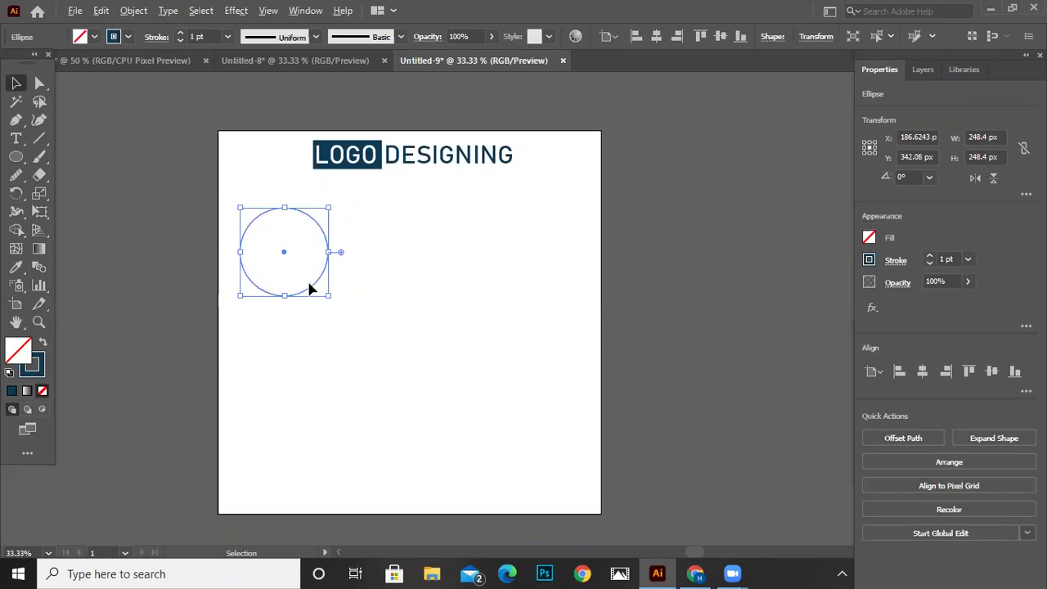
- Resize the circle to about 190 px and place an identical copy to its right
drag(330, 291, 429, 288)
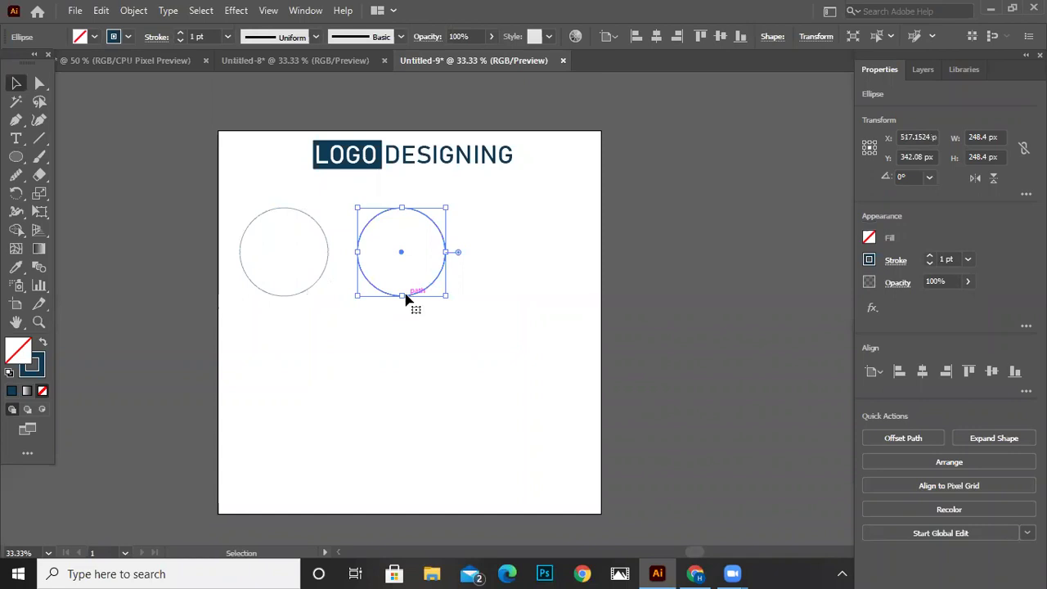
click(292, 296)
drag(327, 296, 309, 287)
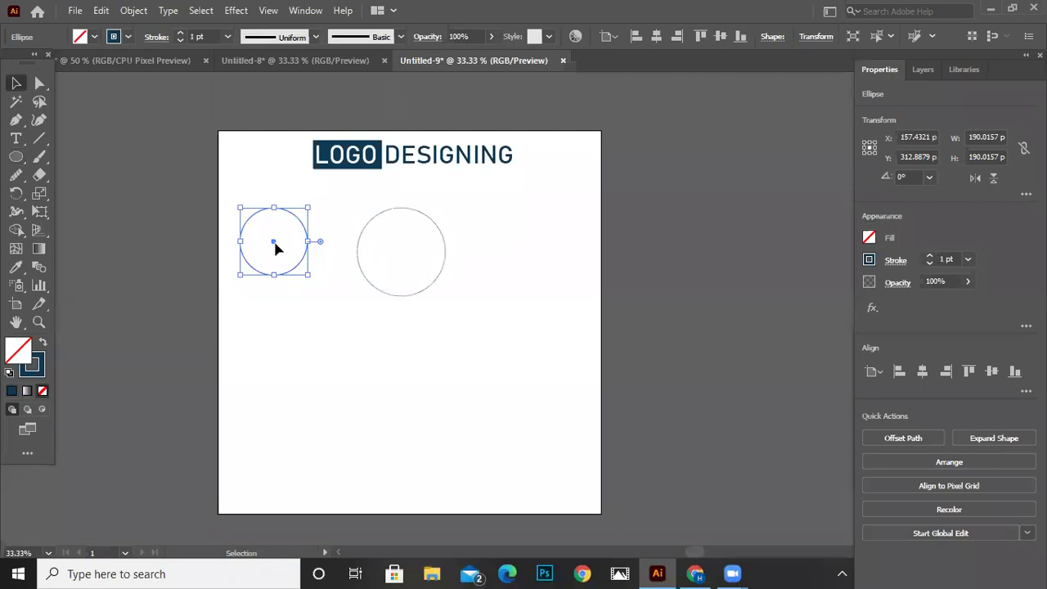
drag(276, 248, 281, 258)
click(374, 287)
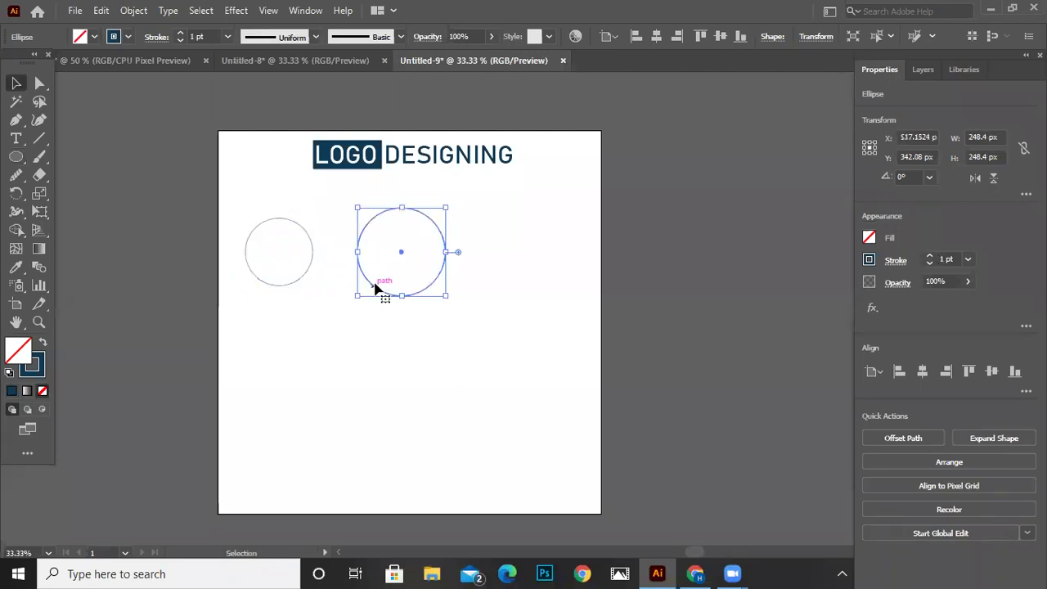
key(Delete)
click(303, 282)
drag(302, 282, 413, 281)
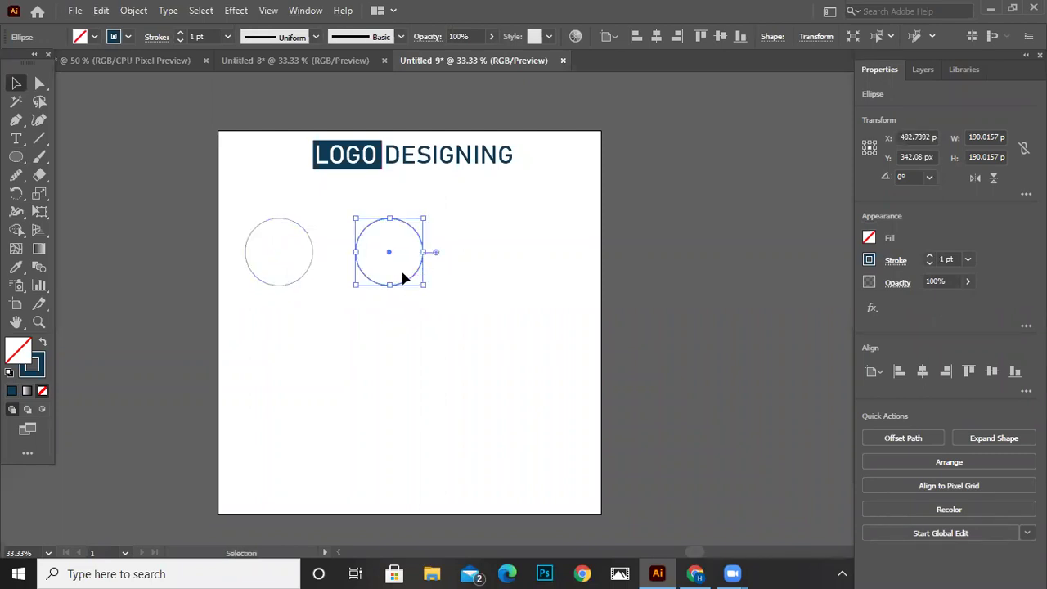
- Overlap a copy onto the second circle and duplicate the overlapping pair to the right
drag(413, 287, 443, 287)
click(430, 330)
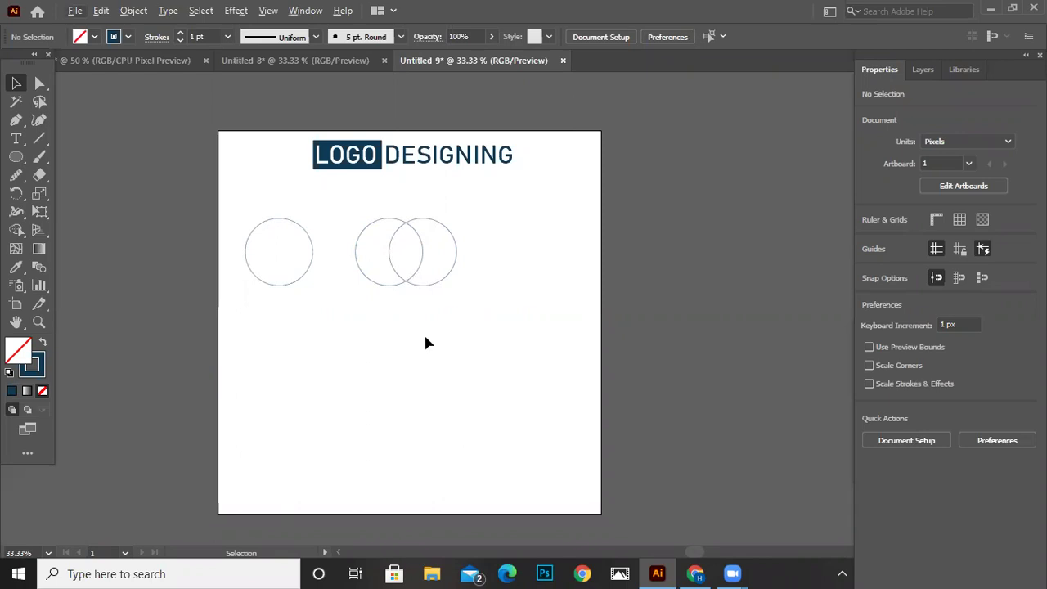
drag(463, 292, 354, 204)
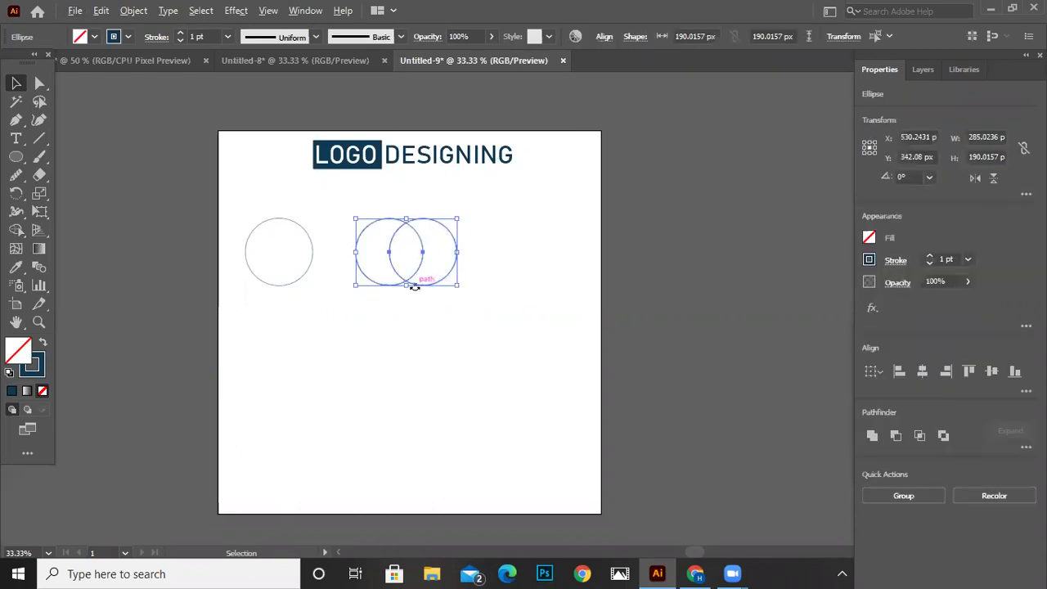
drag(422, 284, 560, 288)
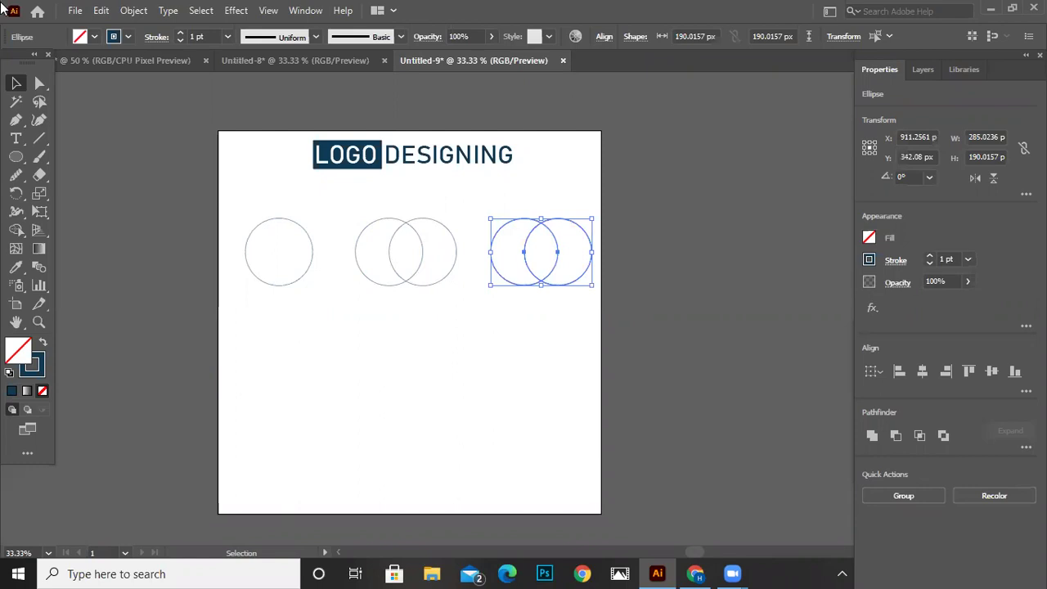
- Copy one circle of the new pair downward to form a three-circle group
drag(489, 406, 393, 396)
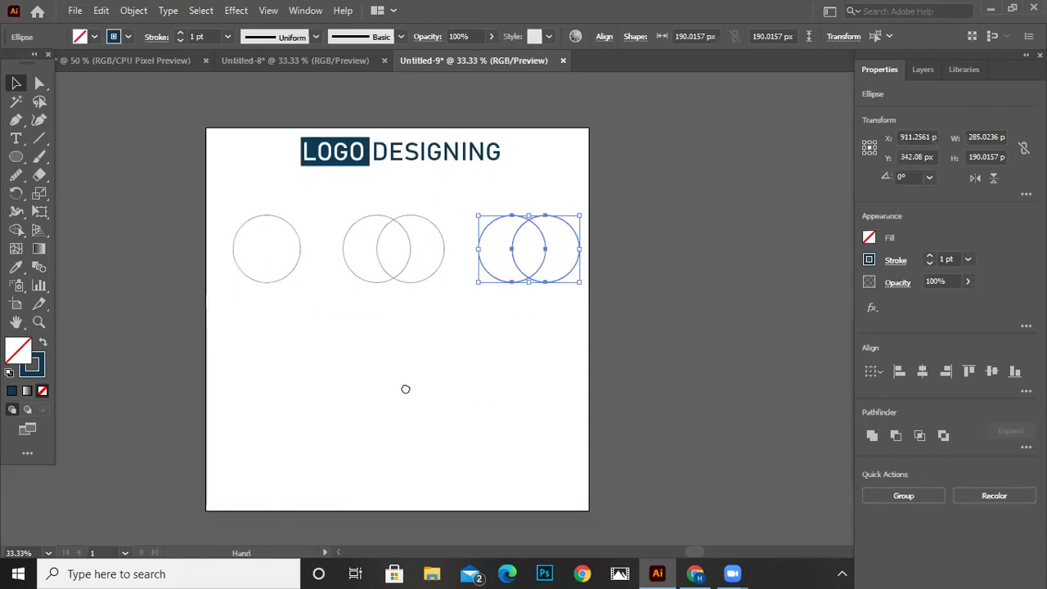
click(462, 286)
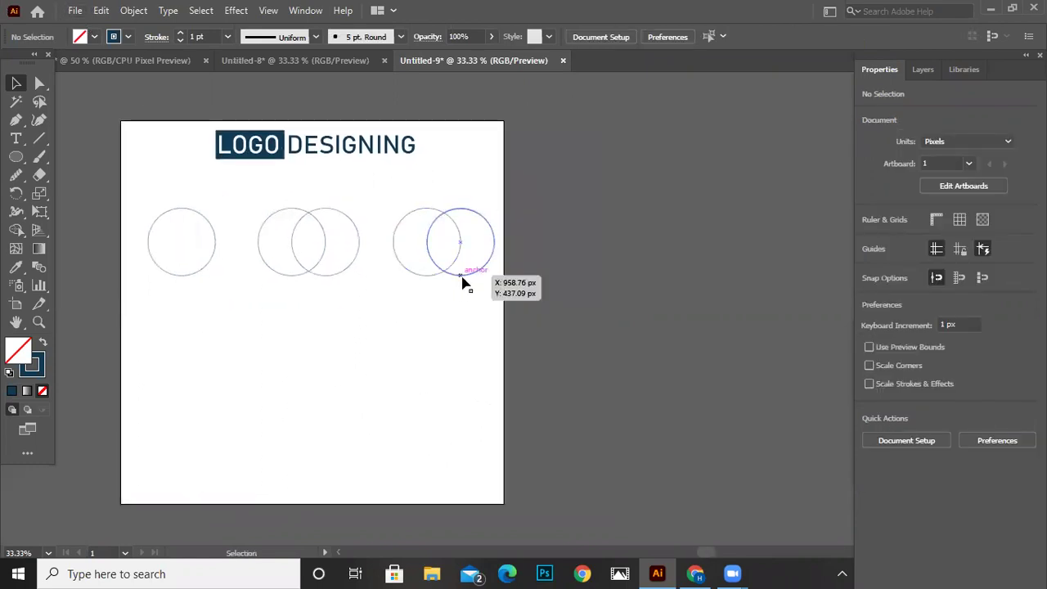
click(462, 275)
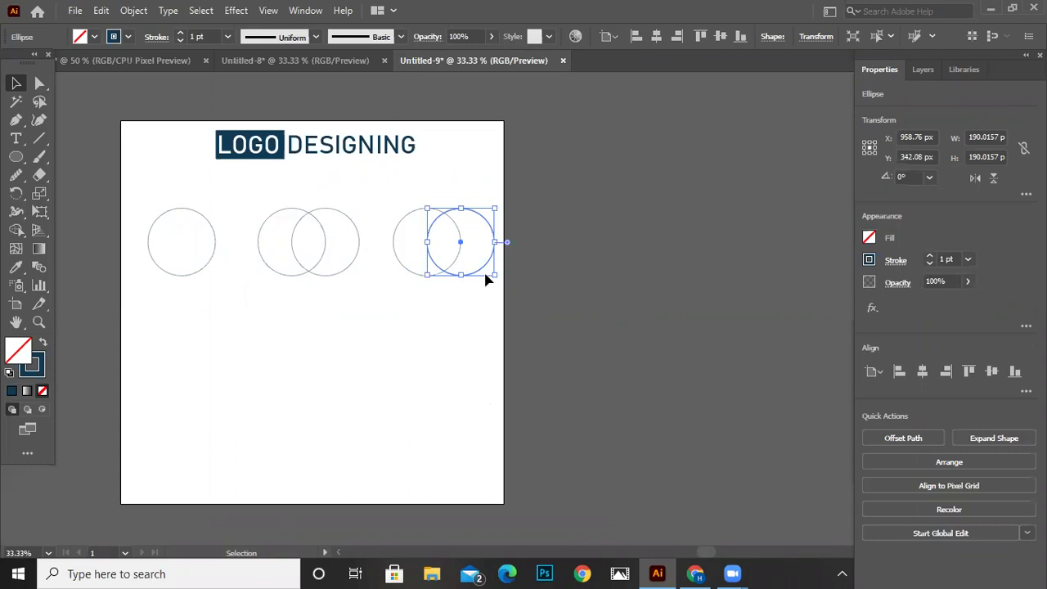
drag(477, 269, 464, 303)
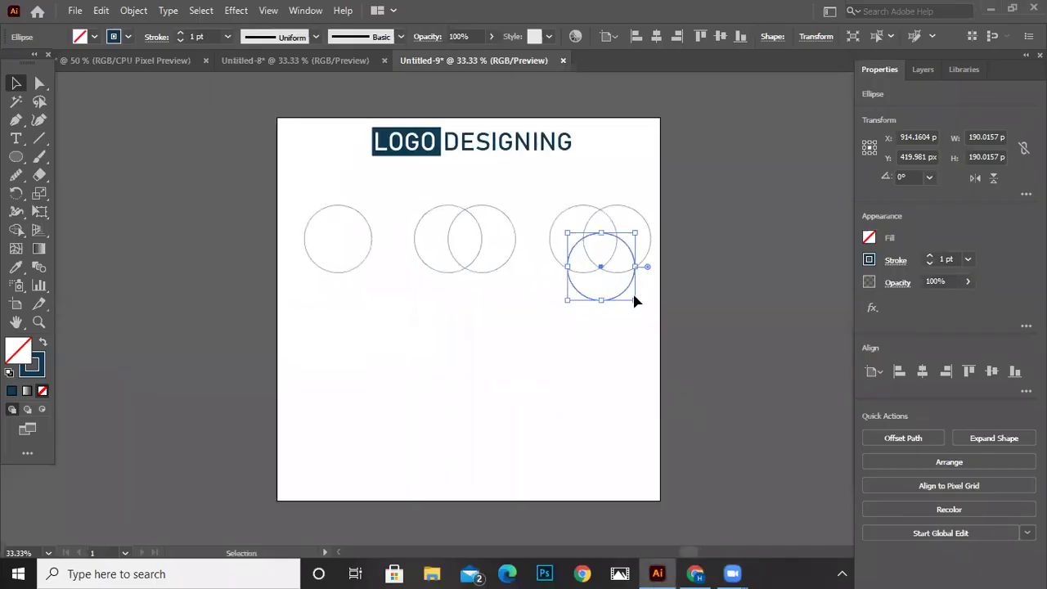
click(626, 352)
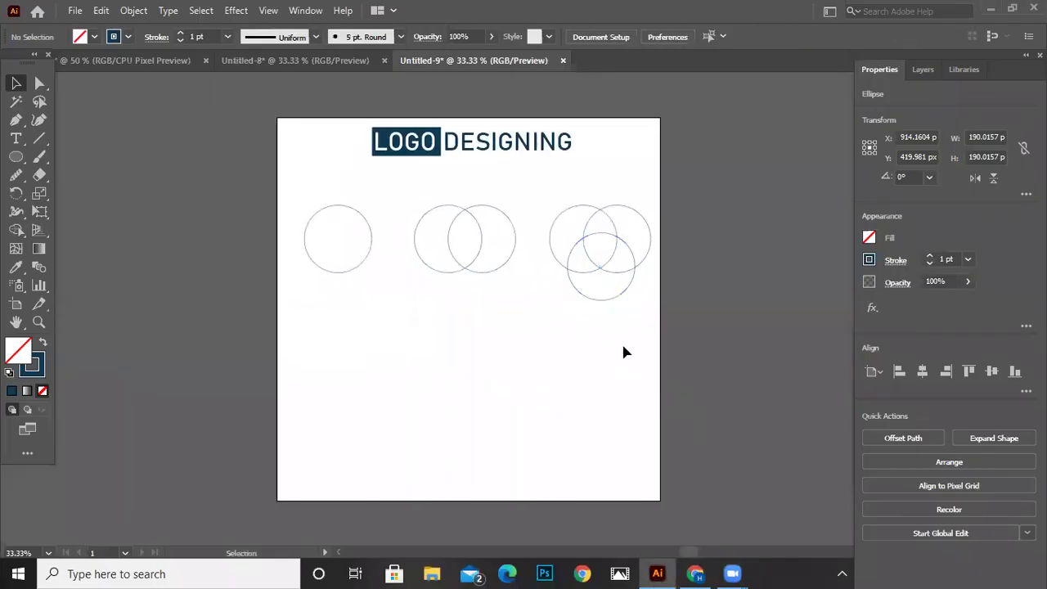
click(614, 300)
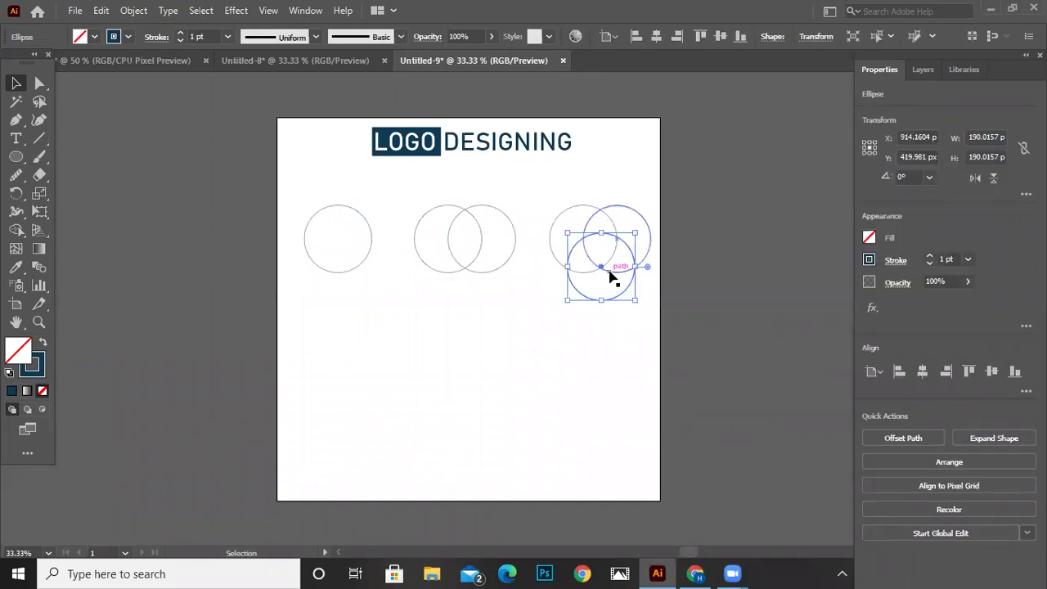
scroll(601, 282, up, 2)
scroll(612, 275, up, 1)
scroll(581, 329, up, 1)
- Switch to Outline view (Ctrl+Y) to see the circles as bare paths
drag(496, 371, 489, 381)
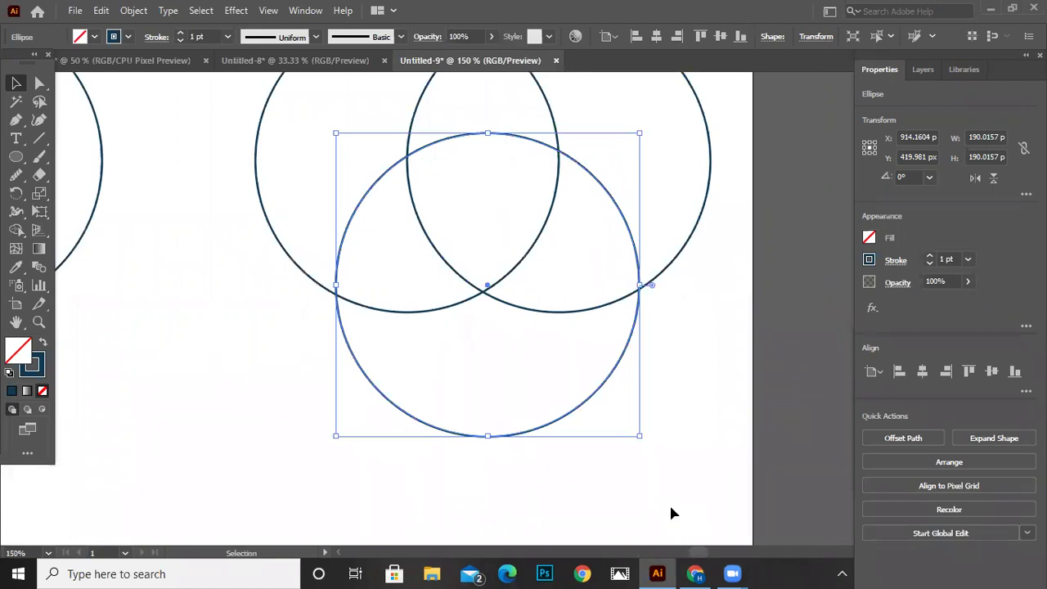
key(a)
key(v)
key(ctrl+y)
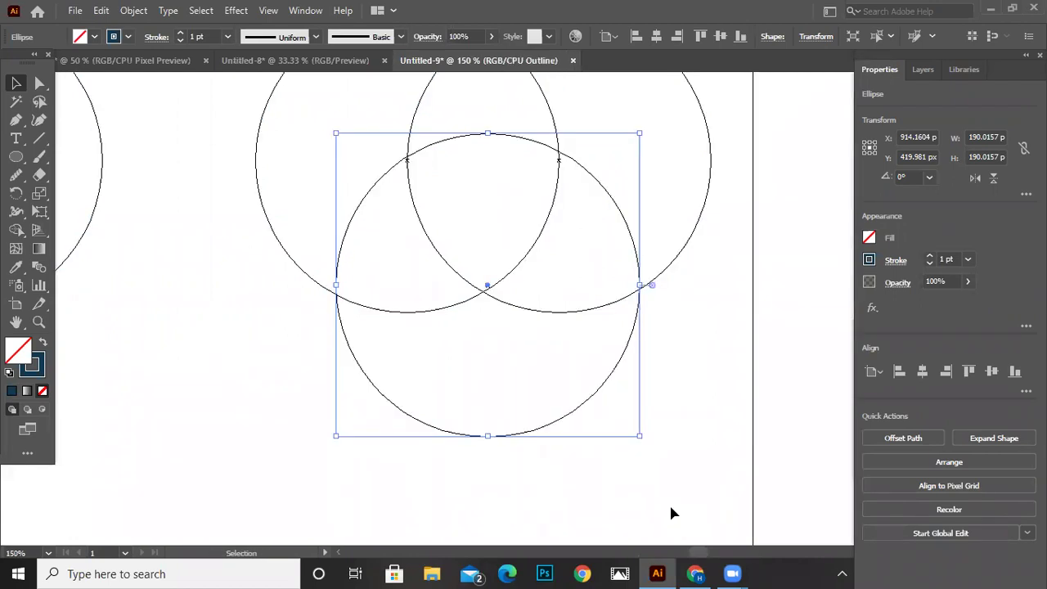
click(680, 381)
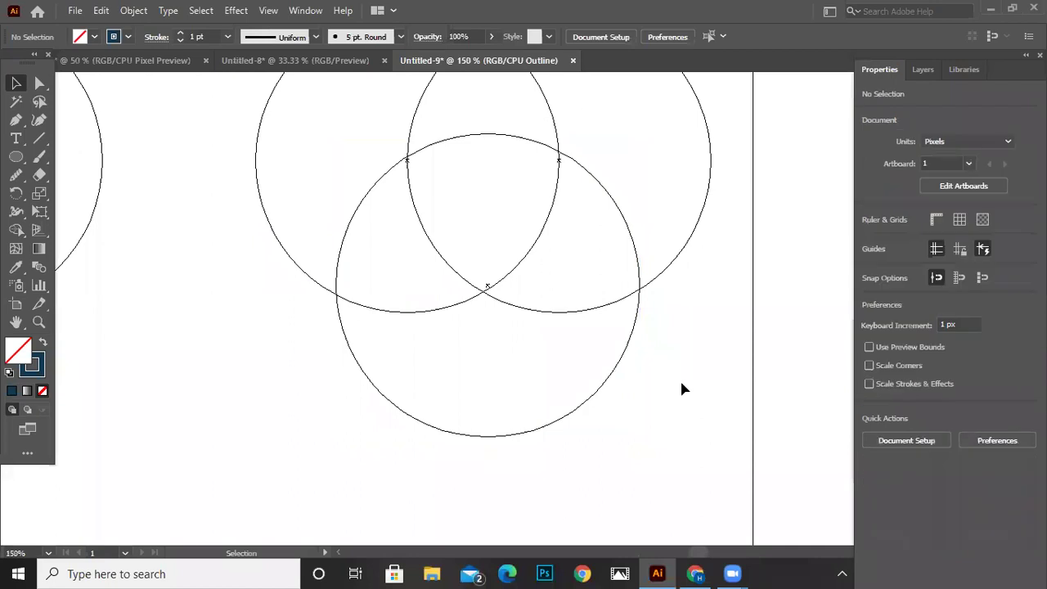
- Centre the lower circle on the upper circles' lower intersection, then return to Preview
scroll(495, 298, up, 1)
scroll(474, 286, up, 1)
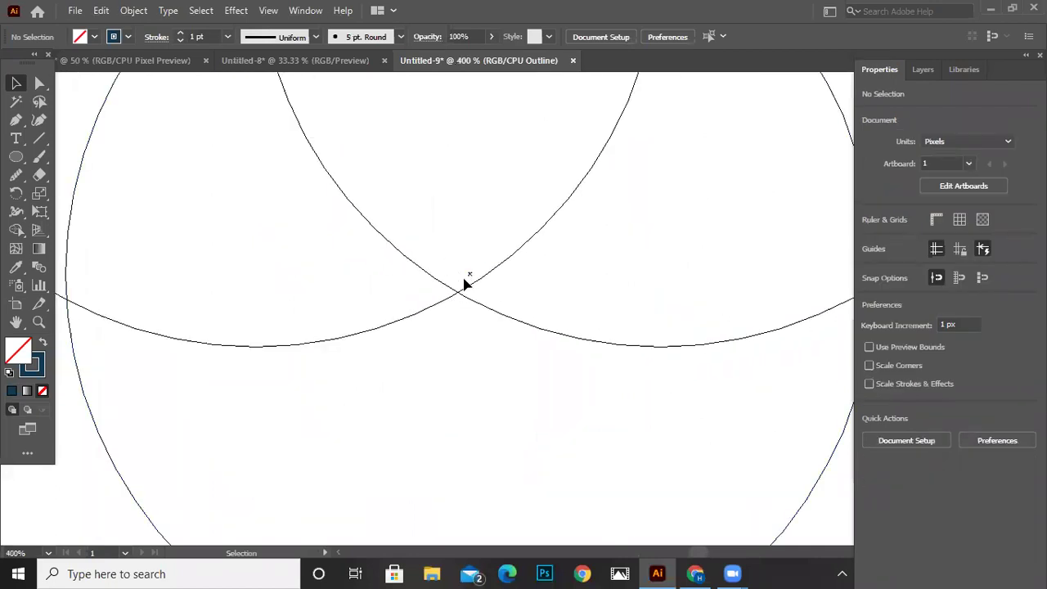
drag(470, 273, 458, 292)
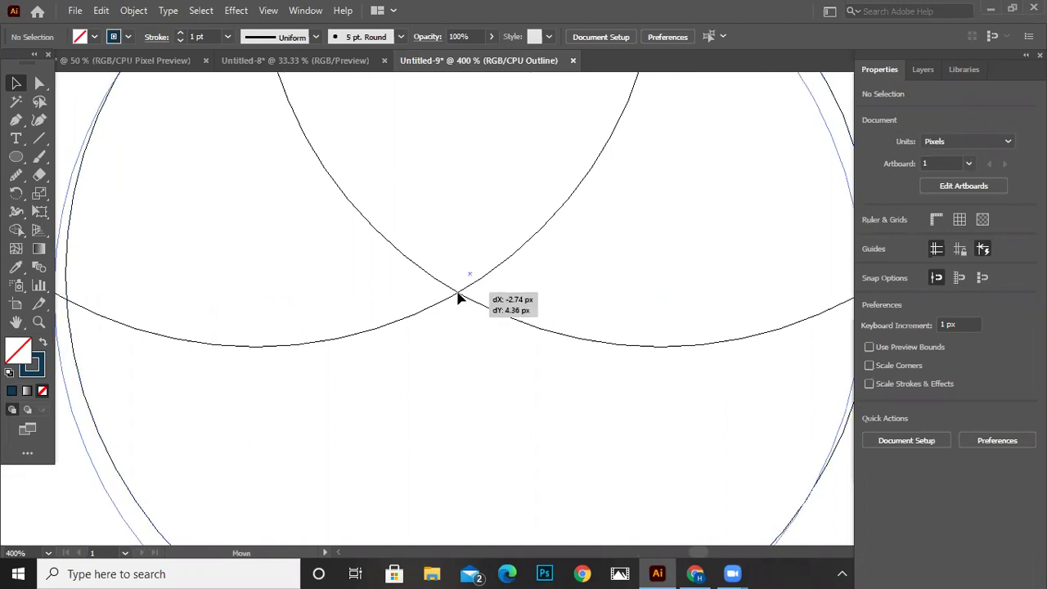
scroll(489, 360, down, 4)
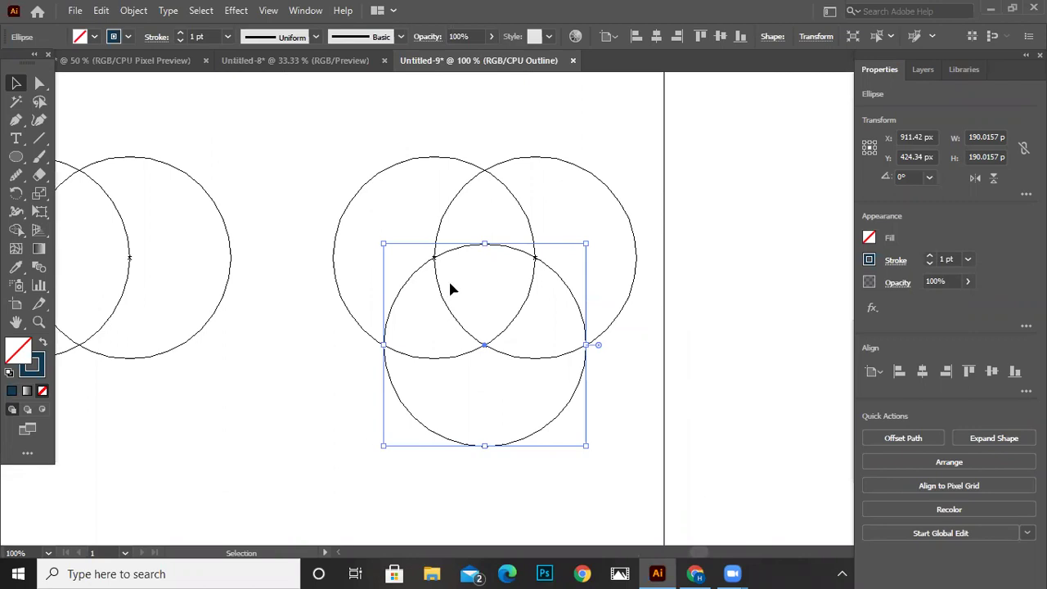
scroll(450, 250, up, 2)
scroll(455, 234, up, 2)
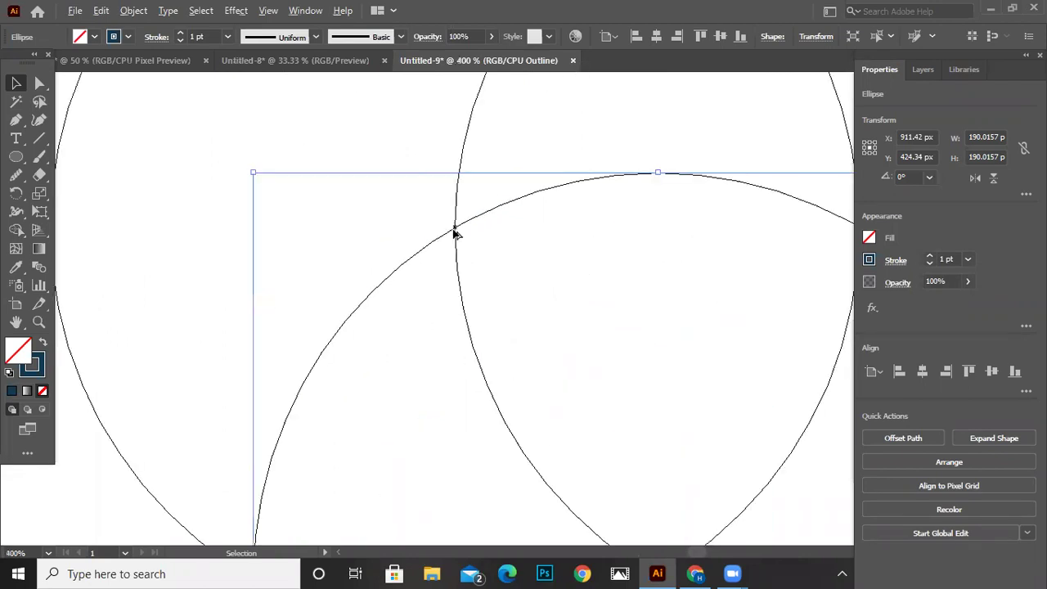
scroll(507, 262, up, 1)
scroll(575, 298, down, 1)
scroll(467, 273, down, 1)
scroll(603, 304, down, 2)
scroll(584, 303, up, 2)
scroll(535, 248, up, 1)
scroll(570, 308, down, 2)
scroll(436, 406, down, 1)
scroll(491, 404, up, 1)
click(575, 368)
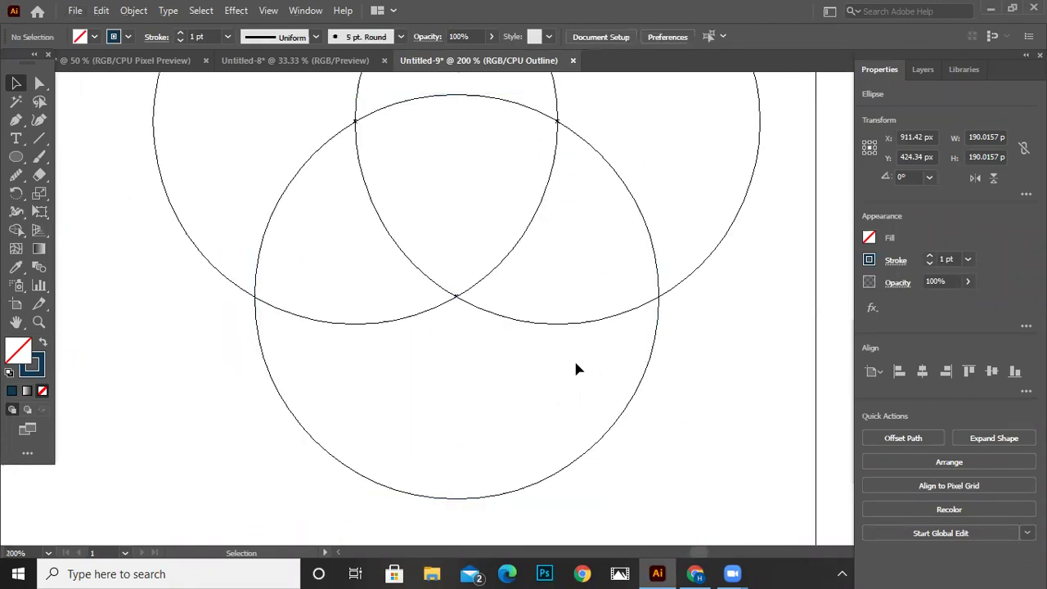
scroll(646, 413, down, 3)
scroll(654, 409, up, 1)
scroll(683, 392, down, 2)
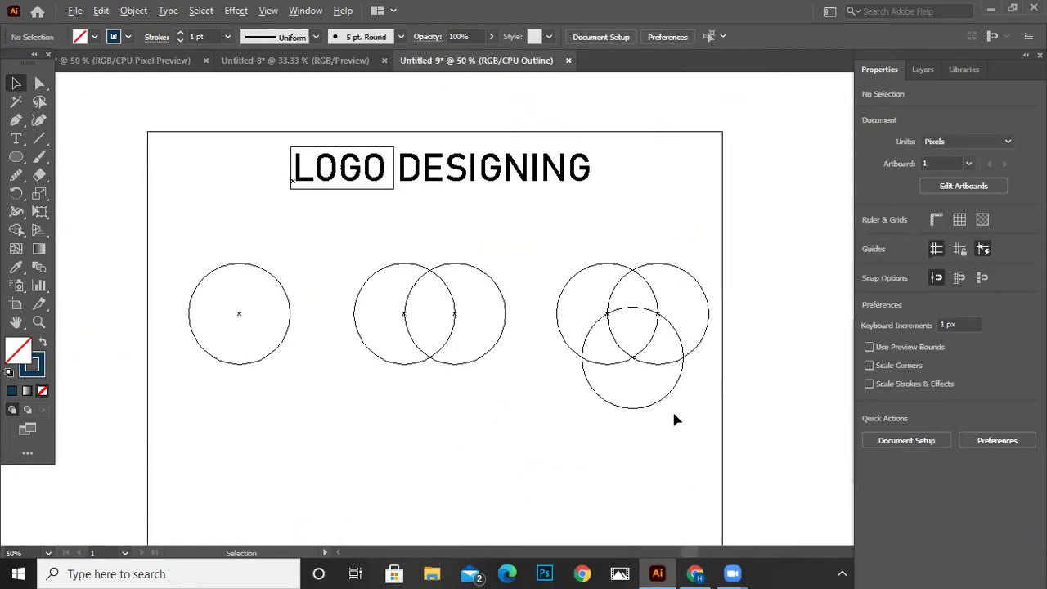
scroll(674, 419, down, 1)
key(ctrl+y)
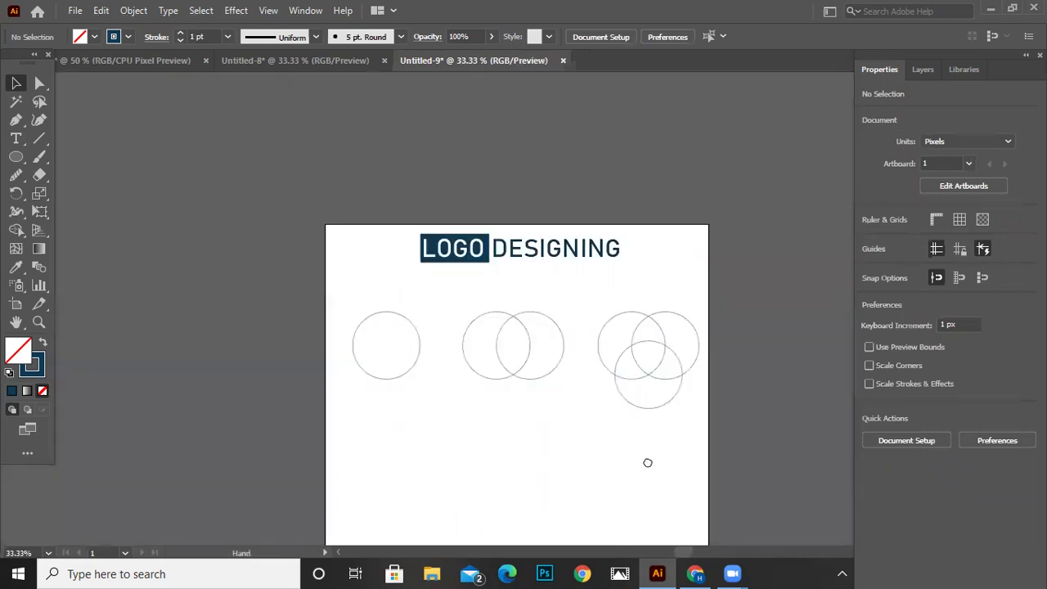
scroll(658, 371, down, 2)
- Copy the three-circle group to the lower left of the artboard
mouse_move(630, 239)
mouse_down()
mouse_move(347, 420)
mouse_move(396, 391)
mouse_move(400, 414)
mouse_up()
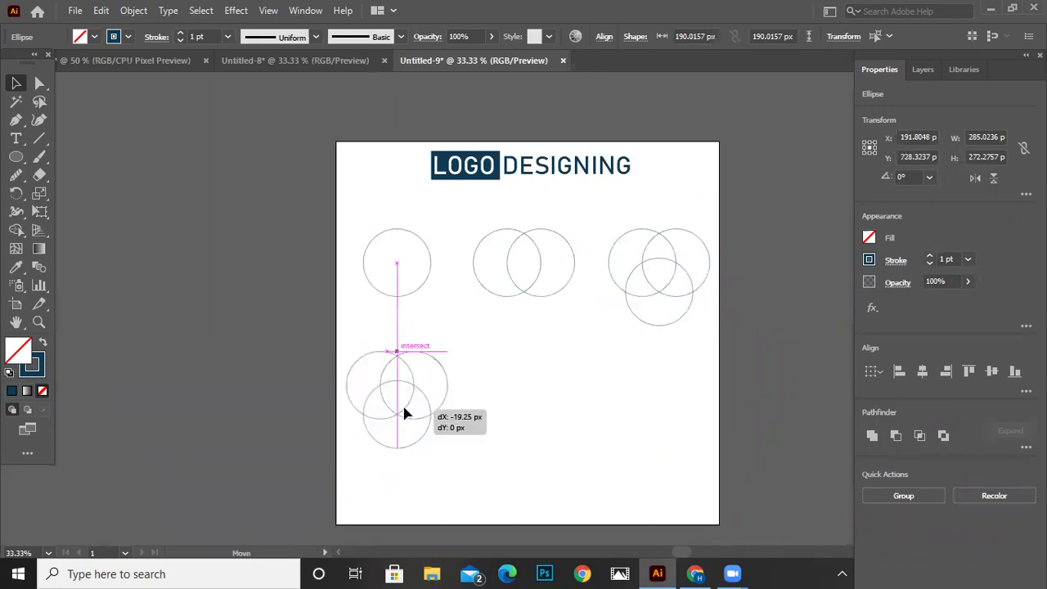
click(502, 437)
drag(507, 449, 561, 398)
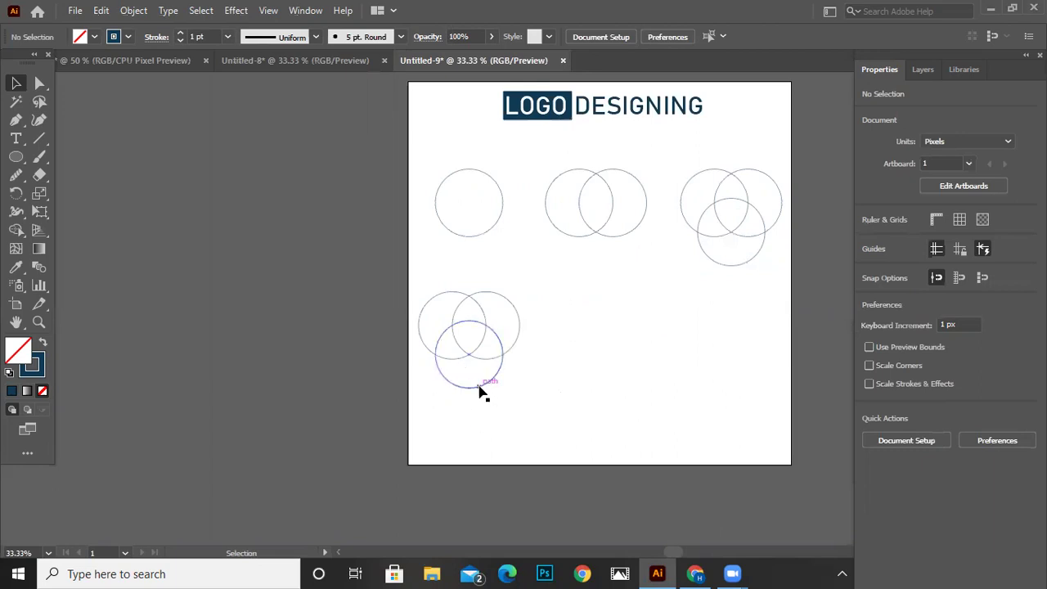
- Add a fourth circle by duplicating the bottom circle upward and nudging it up
click(479, 388)
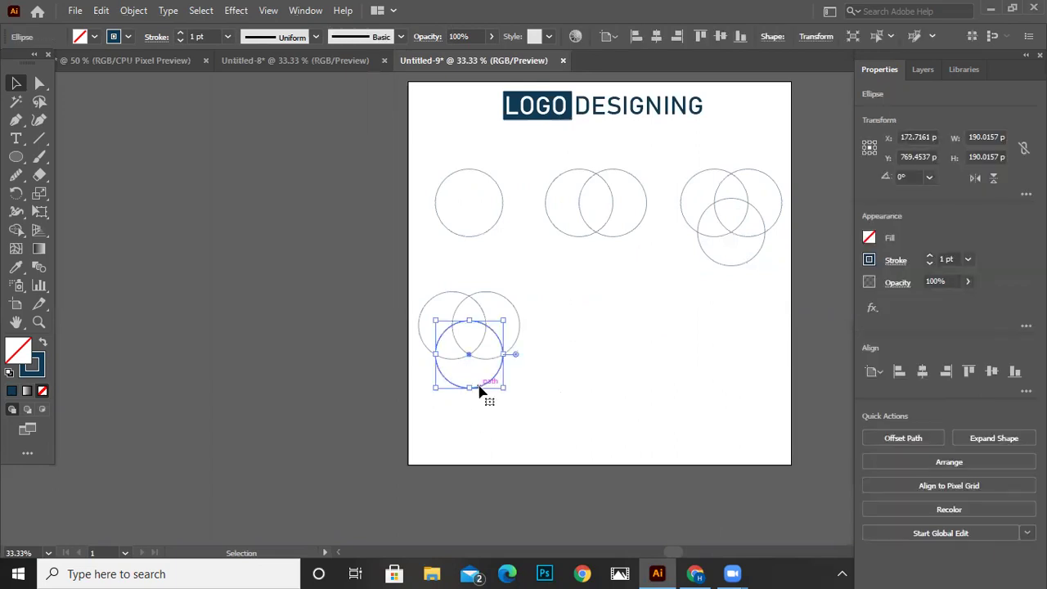
drag(479, 388, 480, 373)
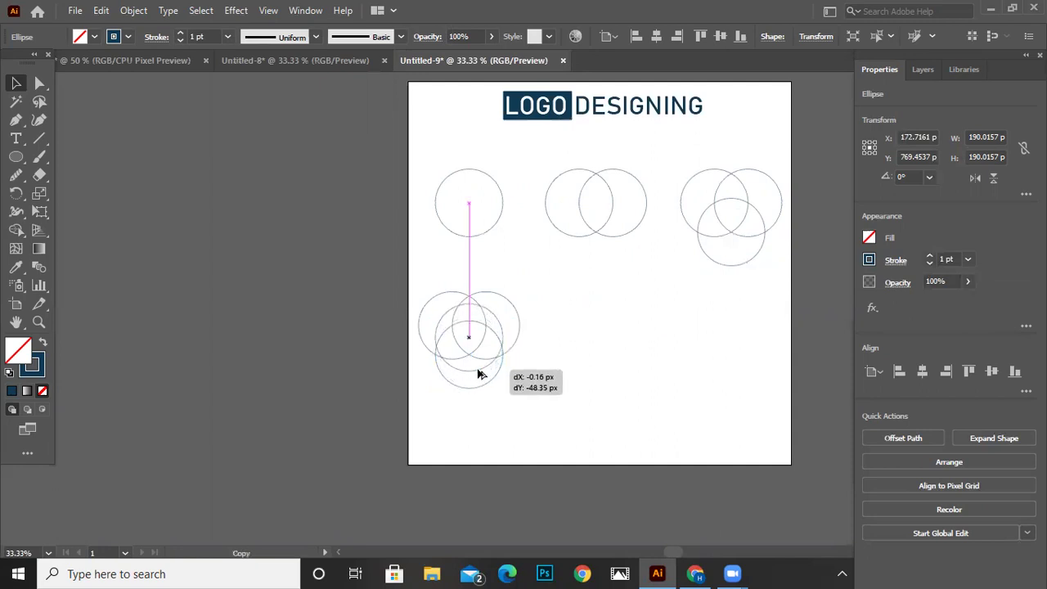
click(507, 384)
scroll(489, 350, up, 4)
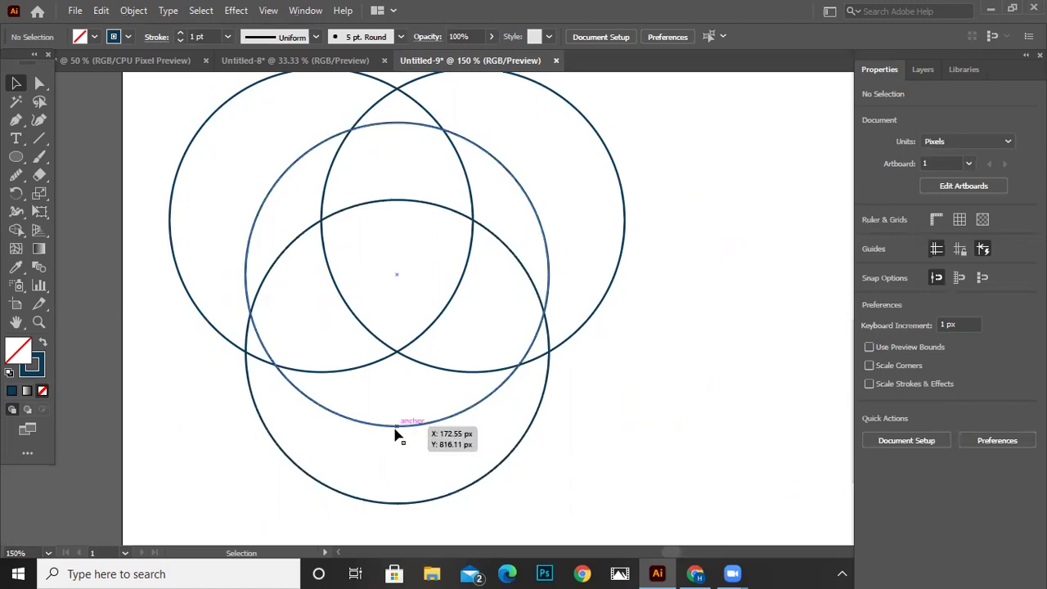
click(439, 418)
key(Up)
key(Up)
key(Up)
key(Up)
key(Up)
key(Up)
key(Up)
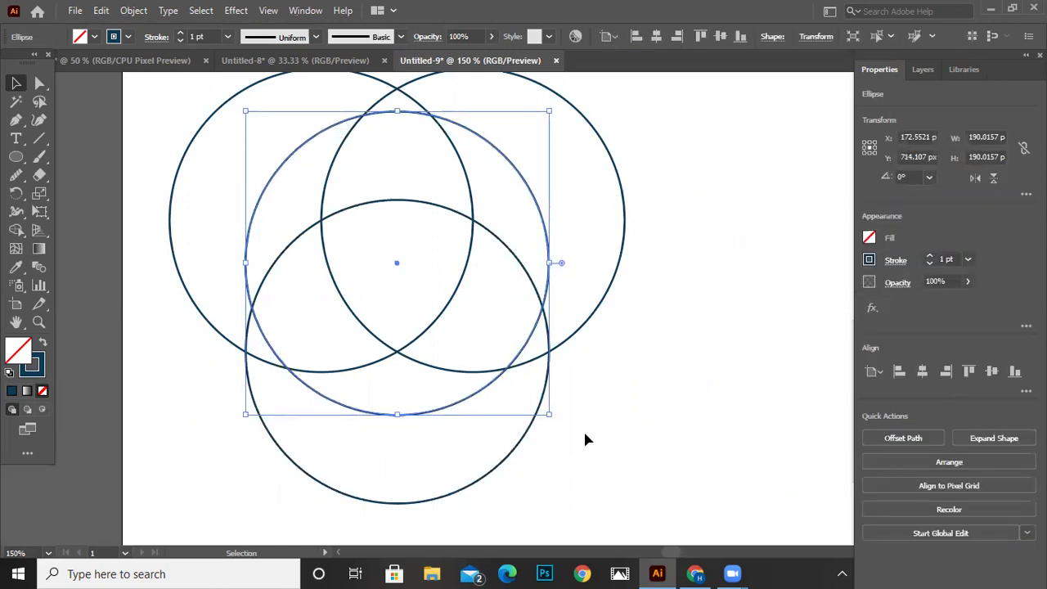
click(652, 395)
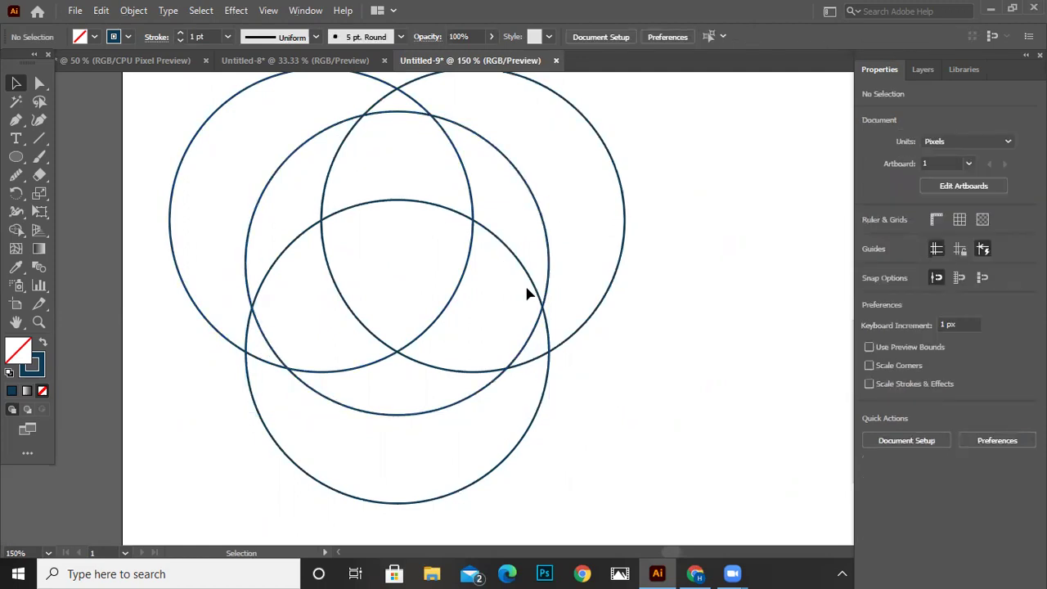
- Duplicate the four-circle group to the right and select the copy
scroll(556, 331, down, 1)
scroll(605, 360, down, 2)
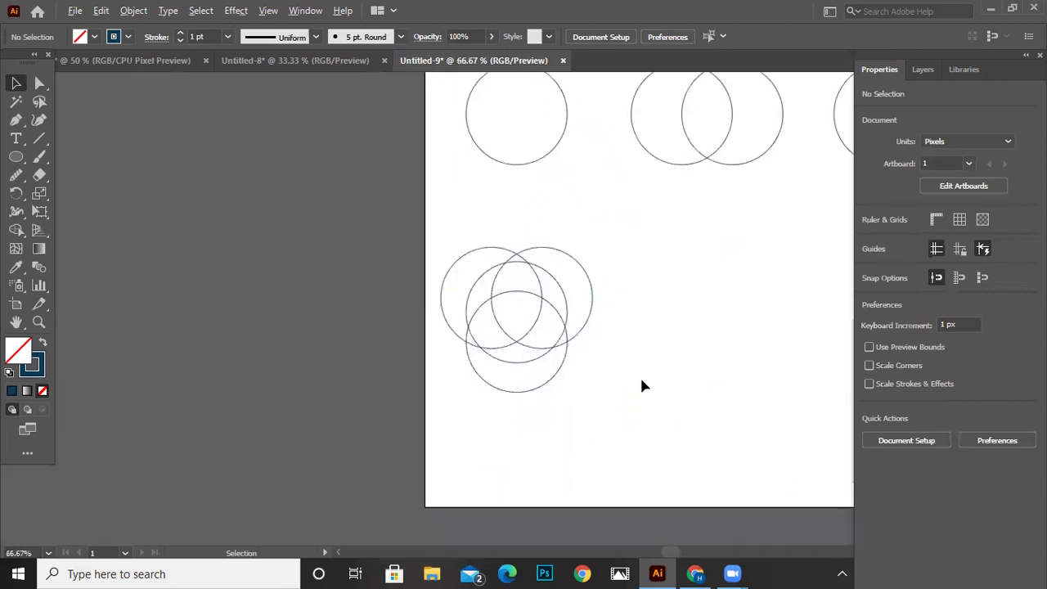
scroll(466, 344, up, 1)
scroll(454, 357, down, 1)
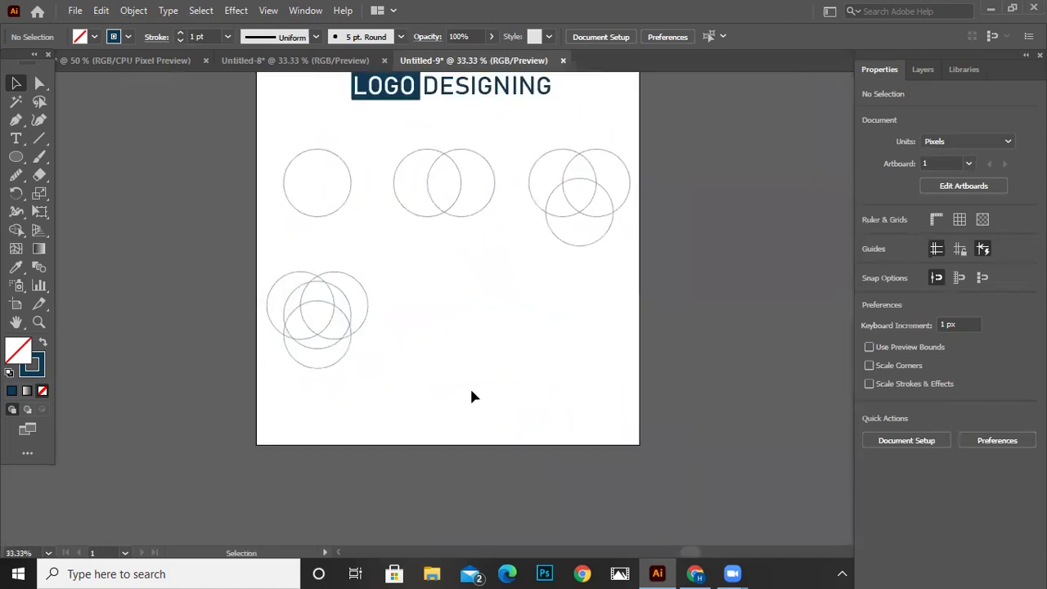
drag(377, 398, 354, 378)
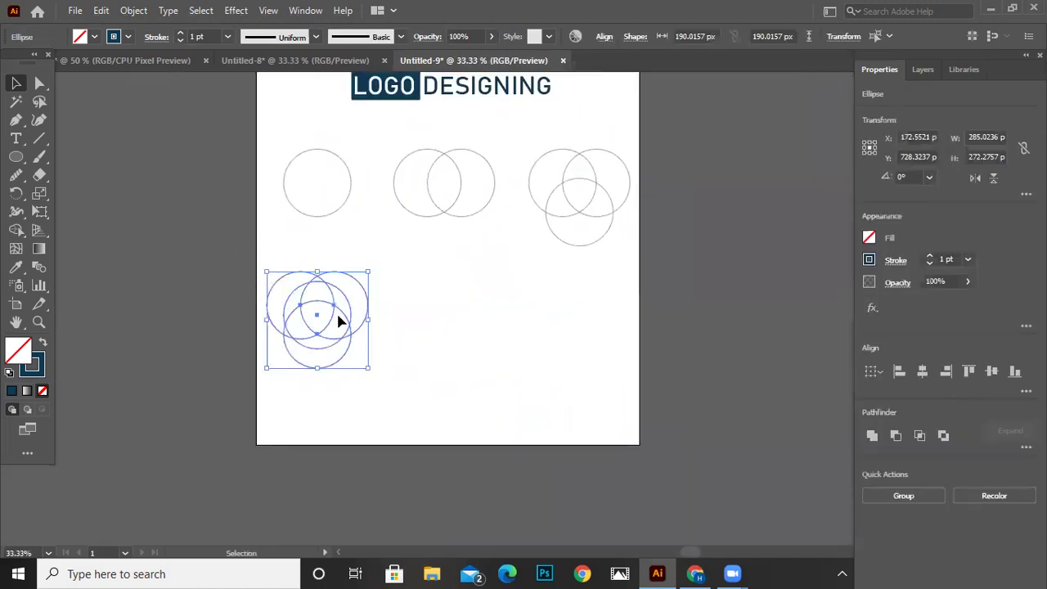
mouse_move(338, 320)
mouse_down()
mouse_move(464, 317)
mouse_move(465, 346)
mouse_move(458, 310)
mouse_up()
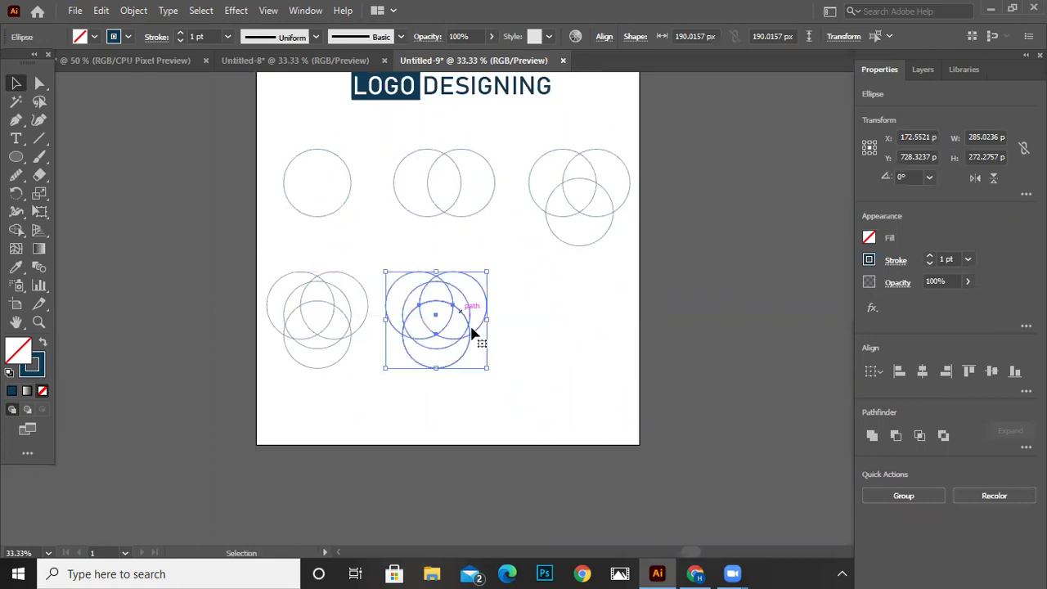
click(505, 366)
drag(379, 270, 495, 381)
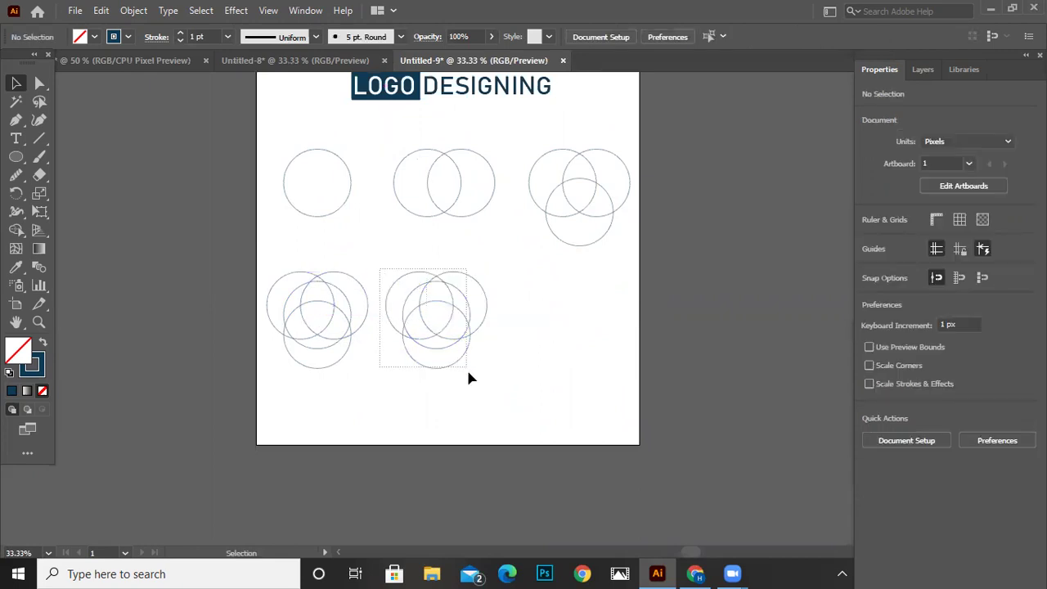
- Delete the outer right arcs of the copied group with the Shape Builder
click(14, 231)
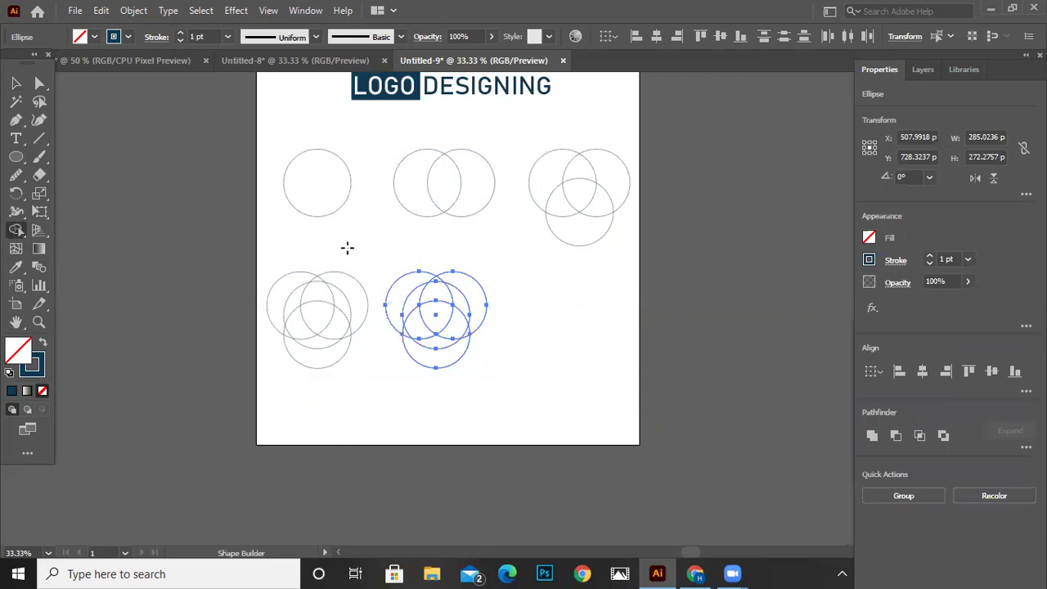
scroll(464, 282, up, 1)
scroll(474, 286, up, 4)
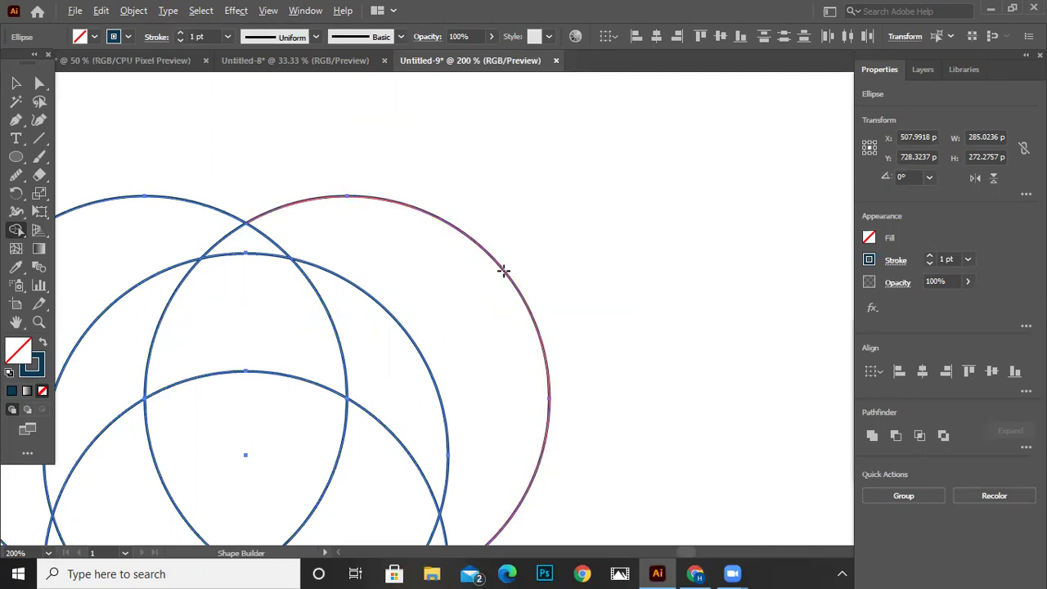
alt+click(503, 271)
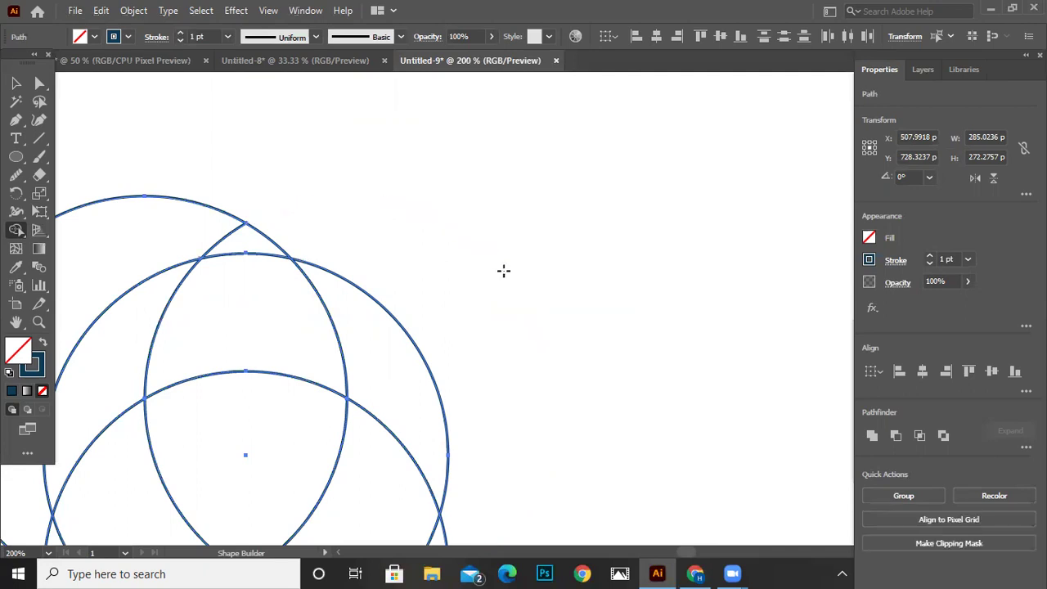
scroll(720, 351, left, 3)
scroll(497, 231, left, 3)
alt+click(486, 232)
- Delete the remaining outer left, bottom and short right arcs
alt+click(320, 336)
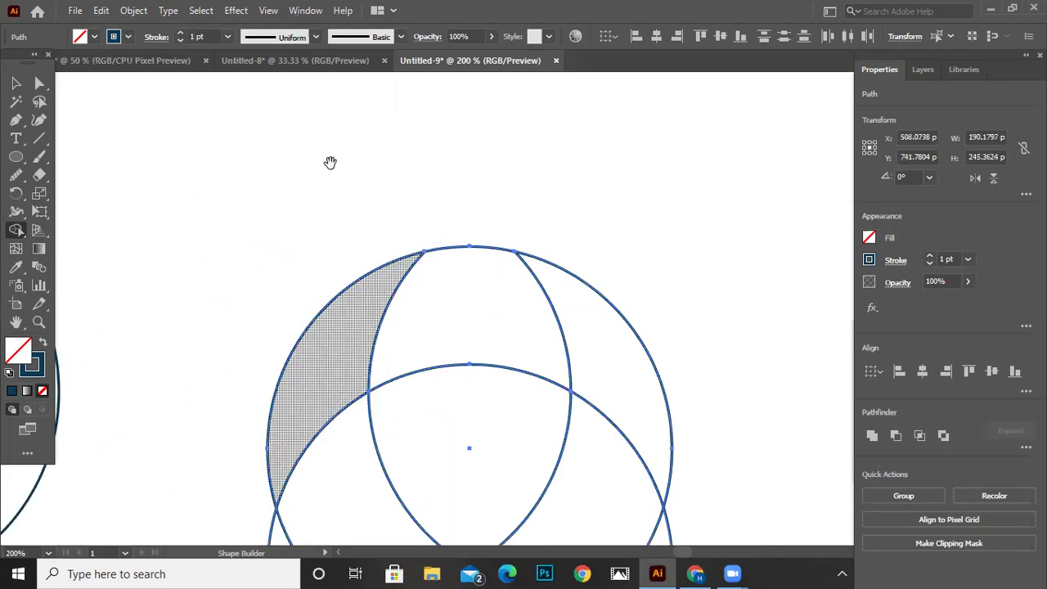
scroll(303, 397, down, 5)
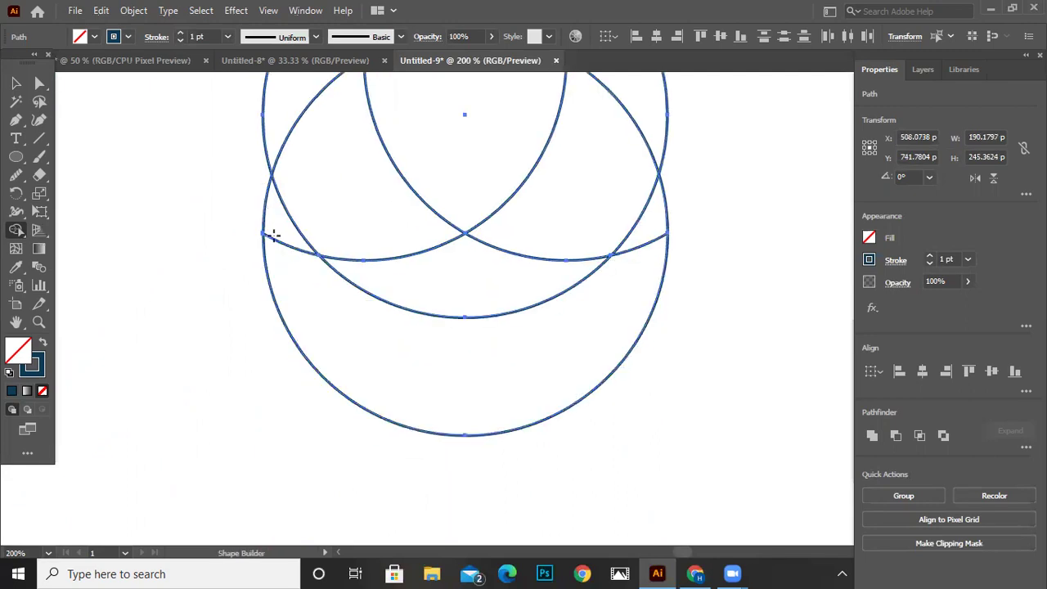
alt+click(270, 259)
alt+click(265, 270)
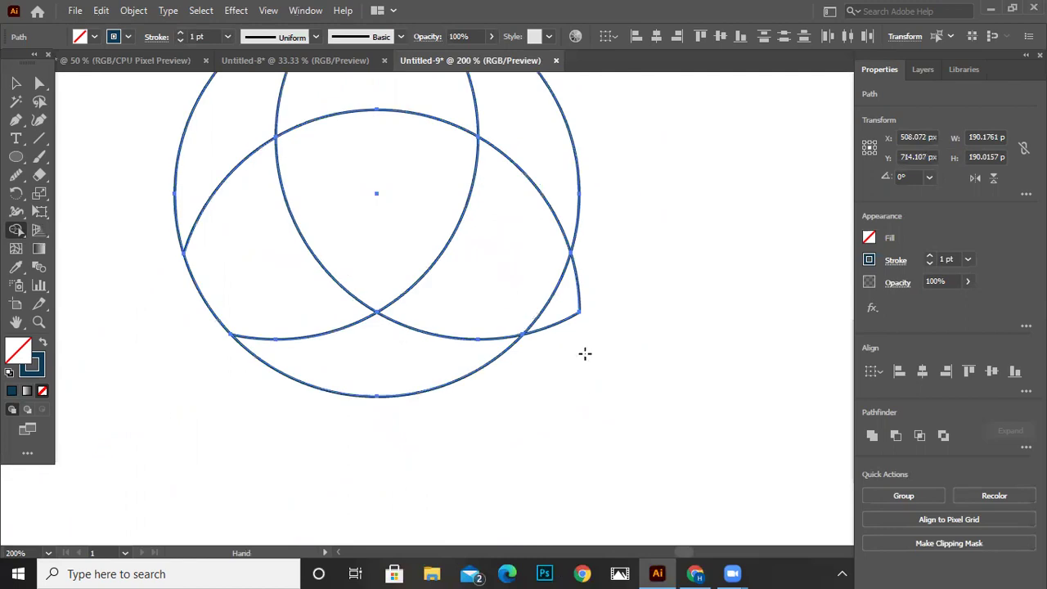
alt+click(568, 319)
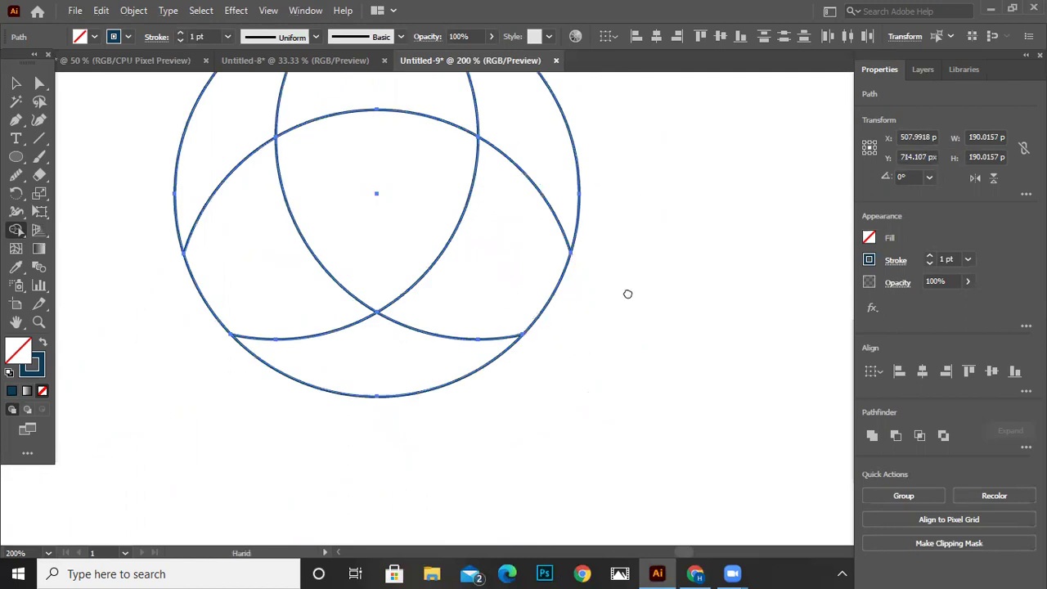
scroll(621, 376, up, 2)
scroll(615, 403, down, 1)
click(16, 82)
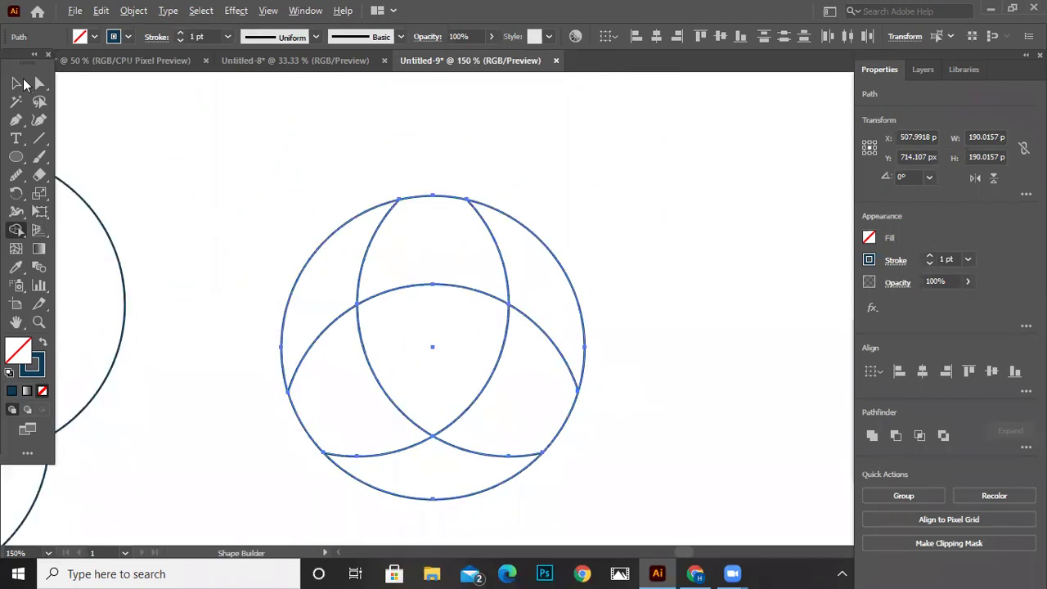
click(624, 422)
scroll(624, 423, down, 1)
- Place a copy of the trimmed triple-arc circle to its right
click(620, 402)
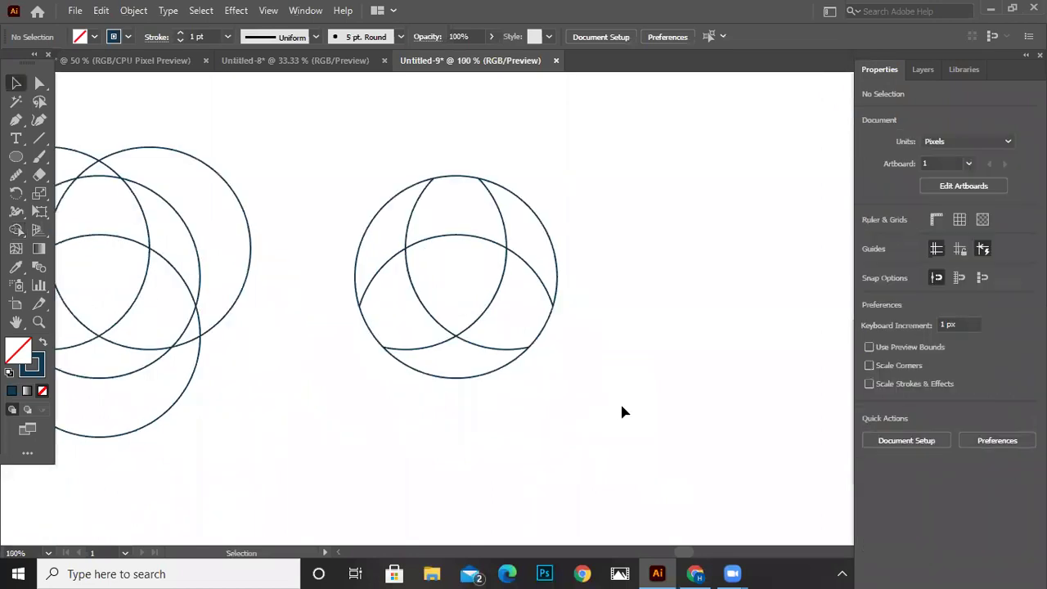
key(ctrl+0)
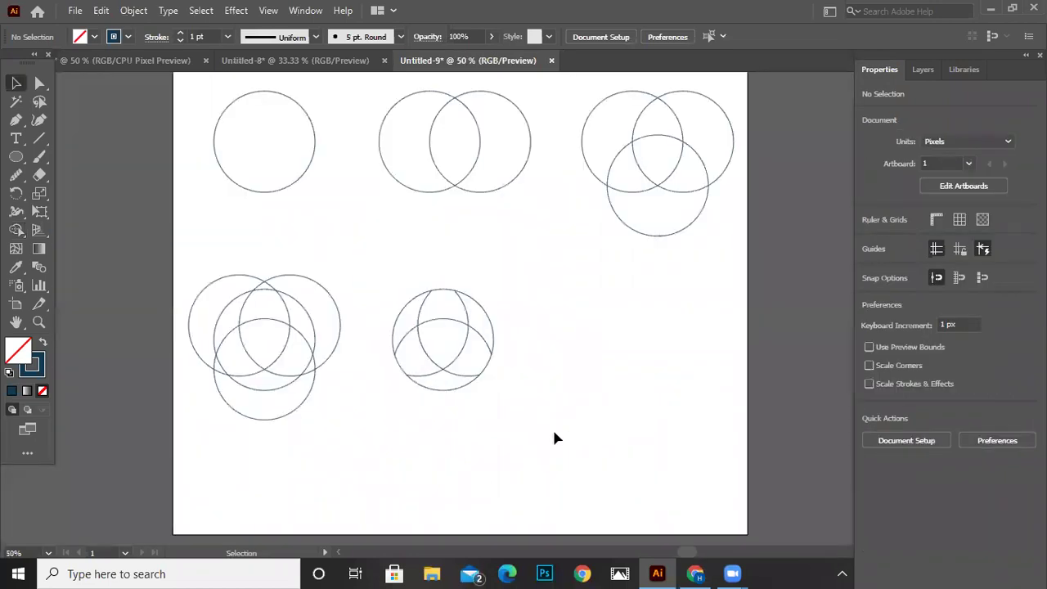
scroll(560, 416, left, 1)
scroll(585, 397, left, 1)
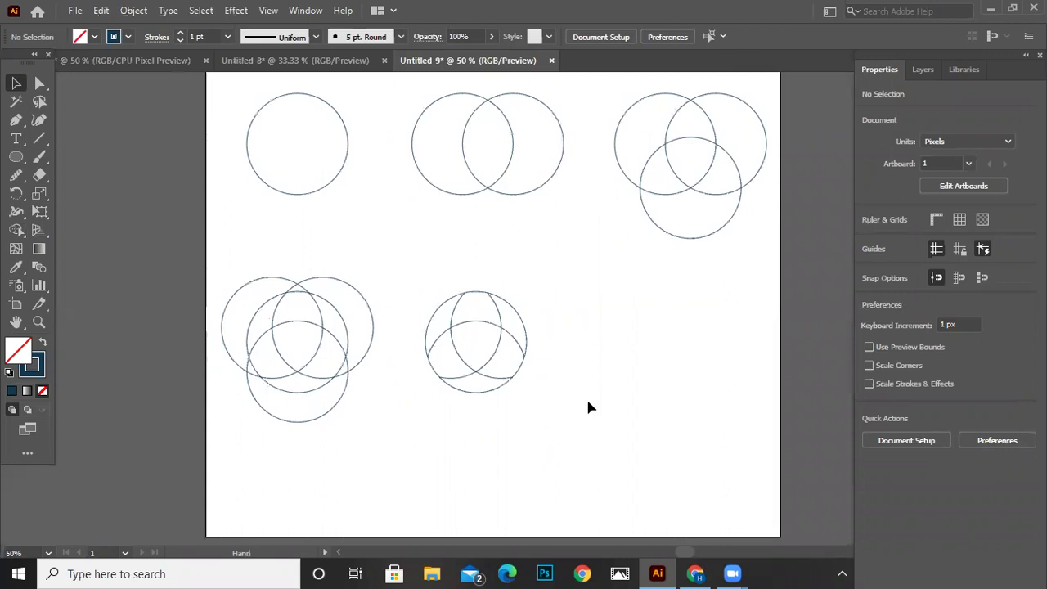
scroll(504, 334, left, 1)
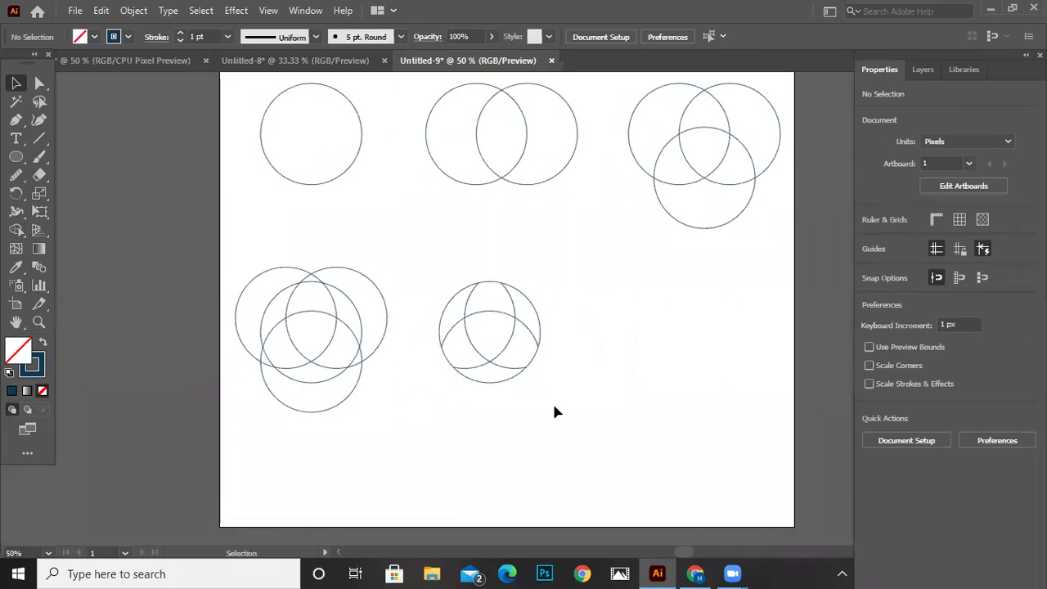
click(510, 351)
mouse_move(471, 361)
mouse_down()
mouse_move(341, 462)
mouse_move(734, 326)
mouse_up()
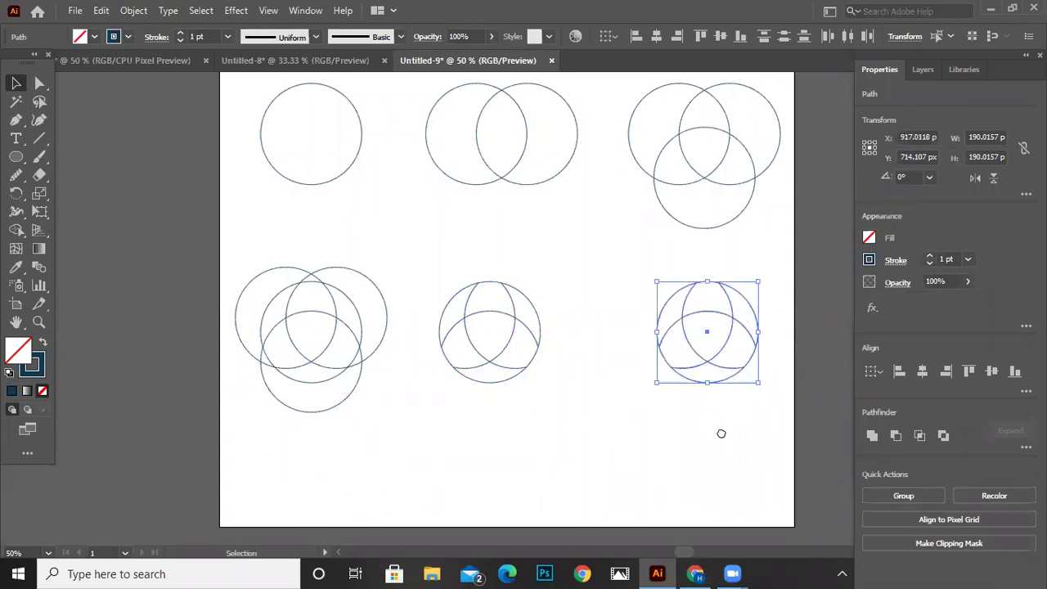
scroll(719, 433, right, 5)
scroll(540, 397, up, 1)
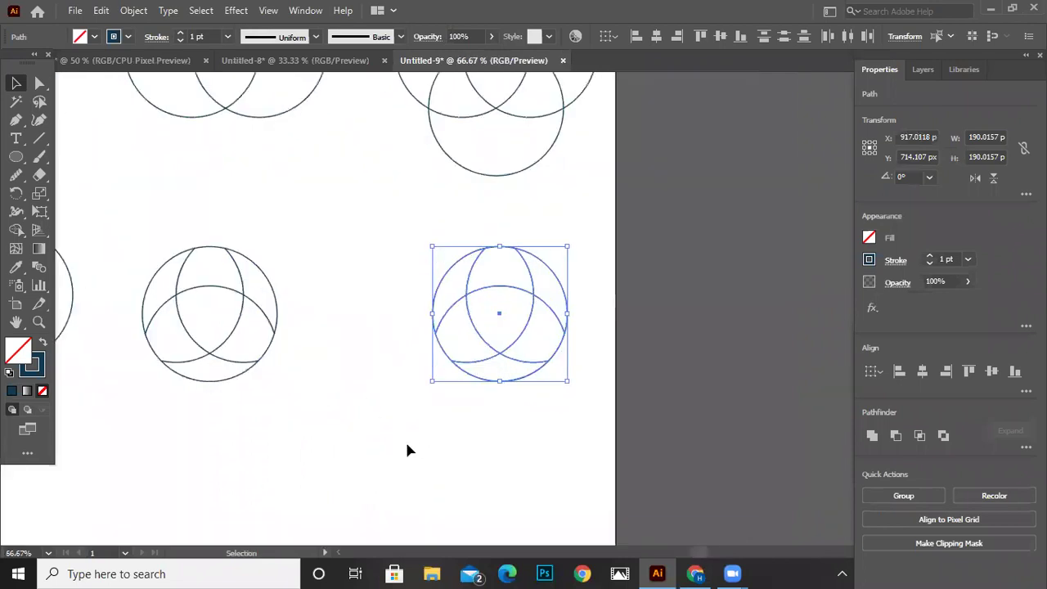
- Merge the copy's top, right and left crescent regions into a swirl with Shape Builder
click(17, 231)
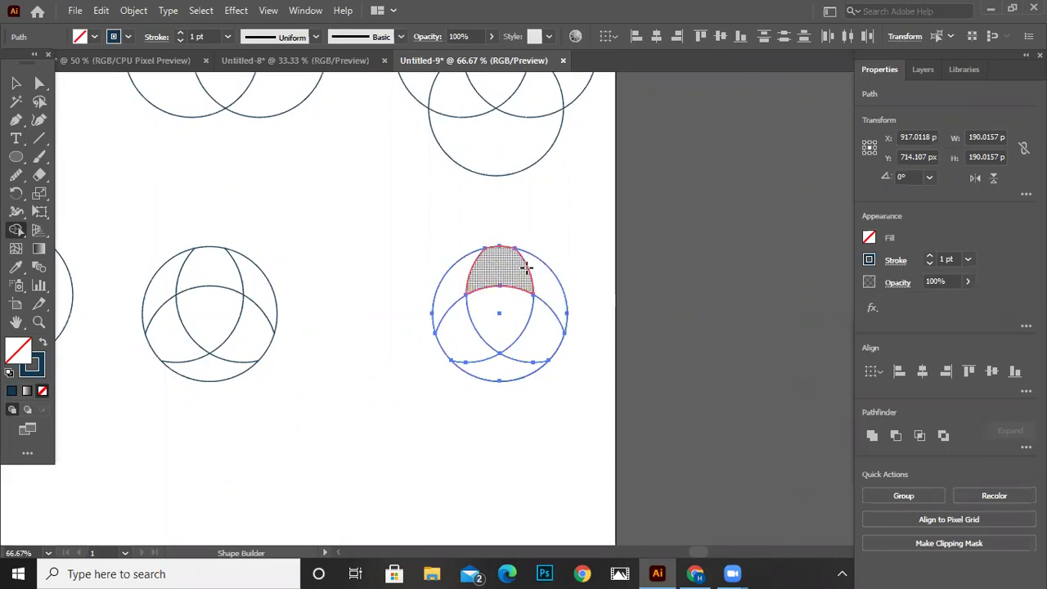
drag(526, 268, 531, 272)
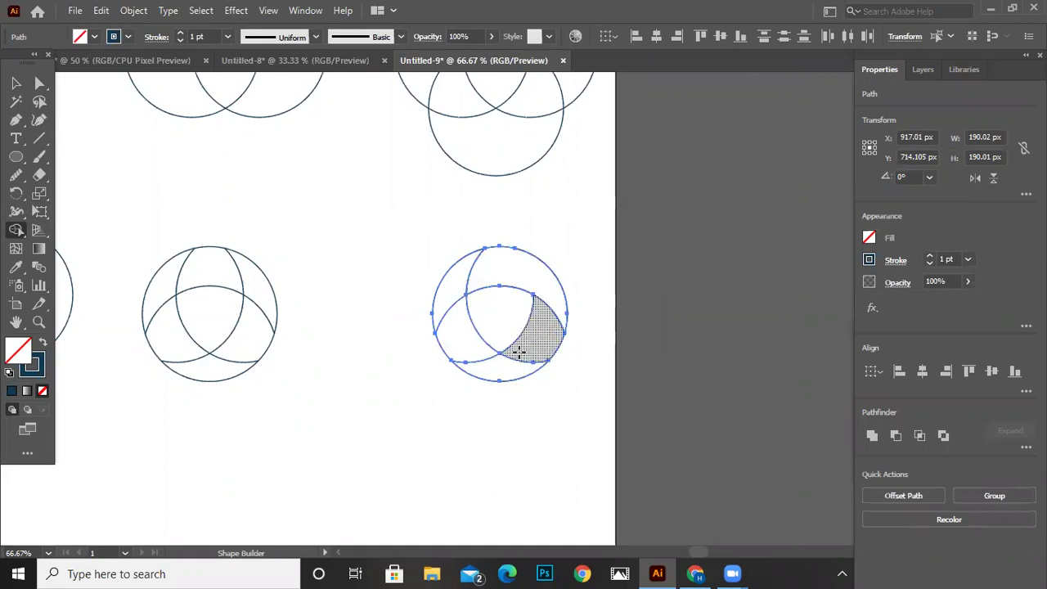
click(507, 363)
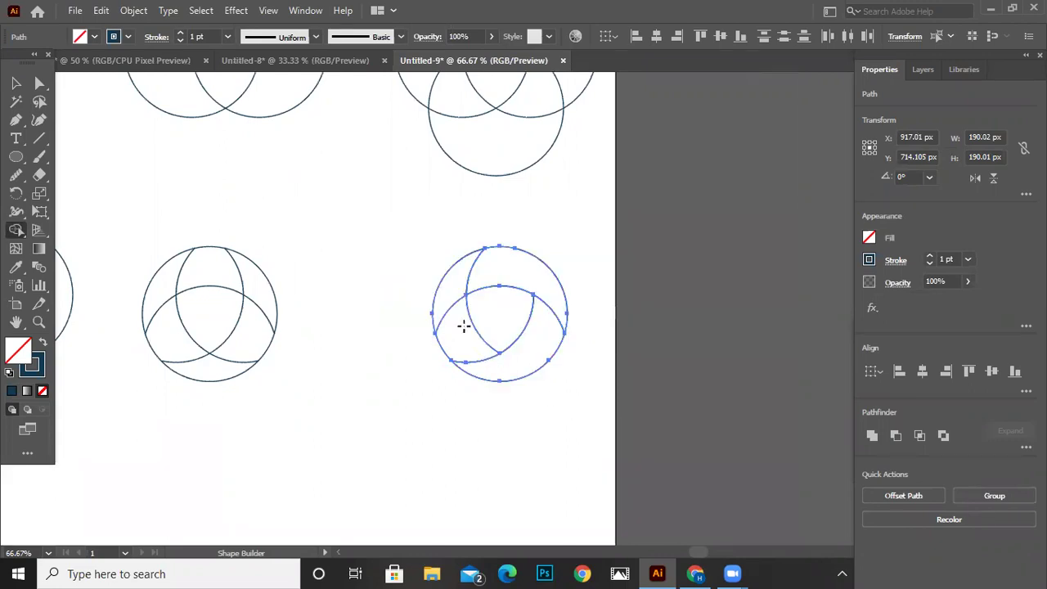
click(449, 309)
click(16, 83)
scroll(318, 314, down, 1)
scroll(335, 316, down, 1)
- Shift the middle circle group slightly right and place a three-arc circle copy below
click(346, 361)
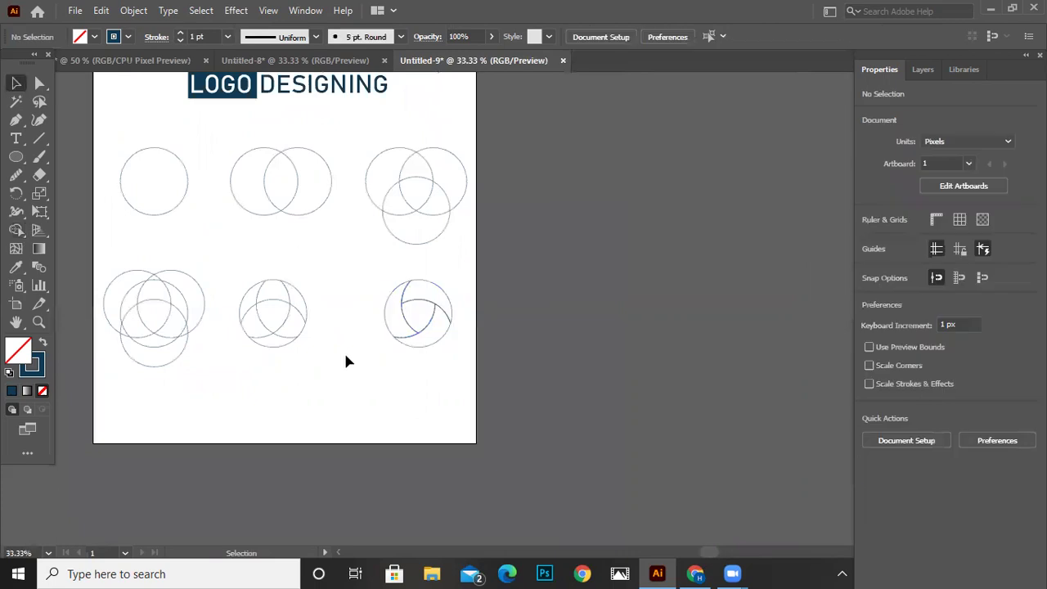
drag(273, 306, 280, 304)
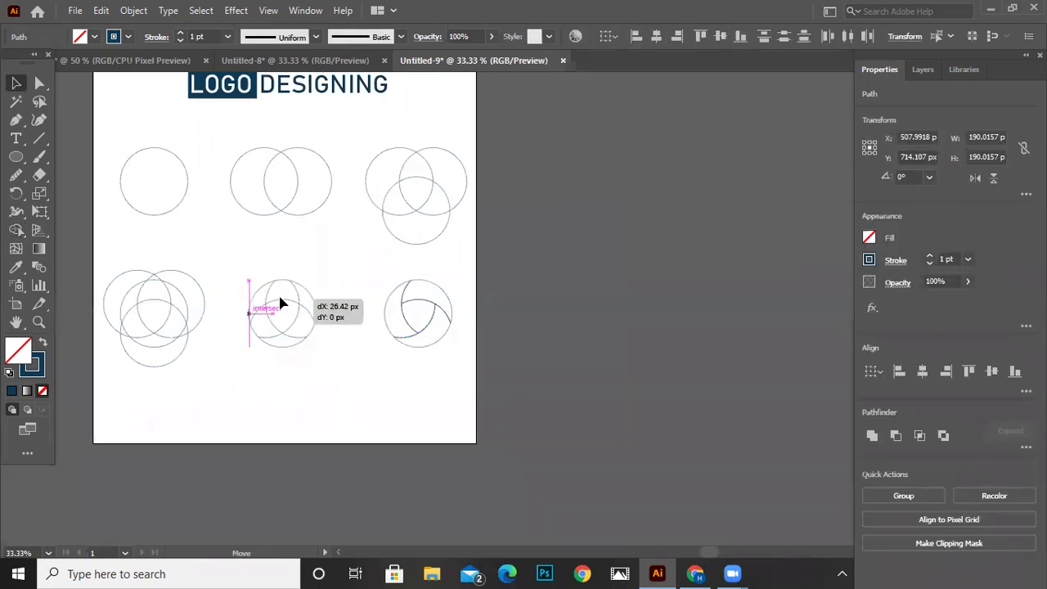
click(384, 279)
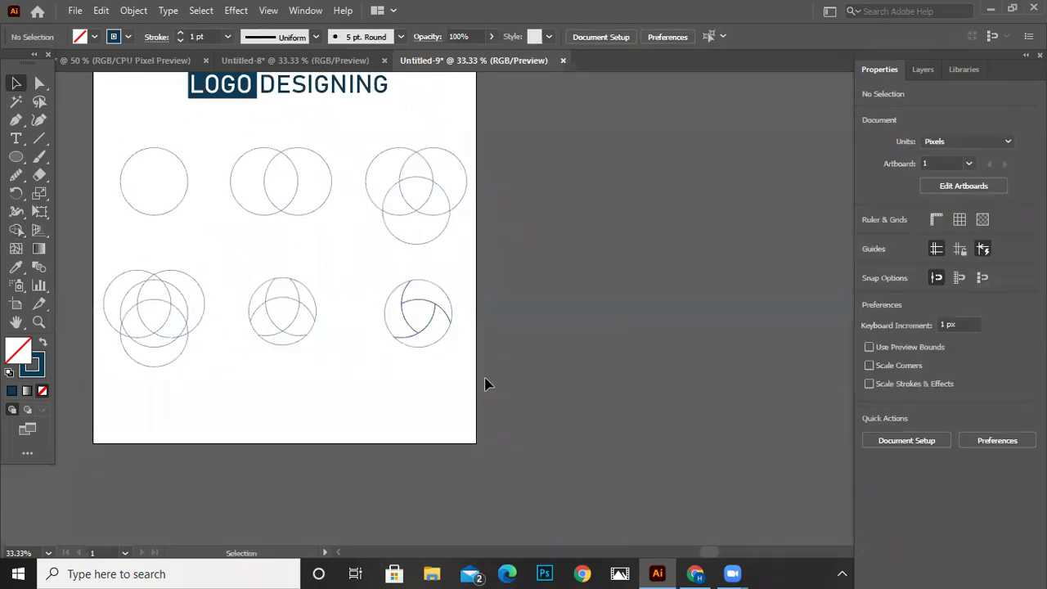
click(438, 305)
alt+drag(437, 304, 292, 396)
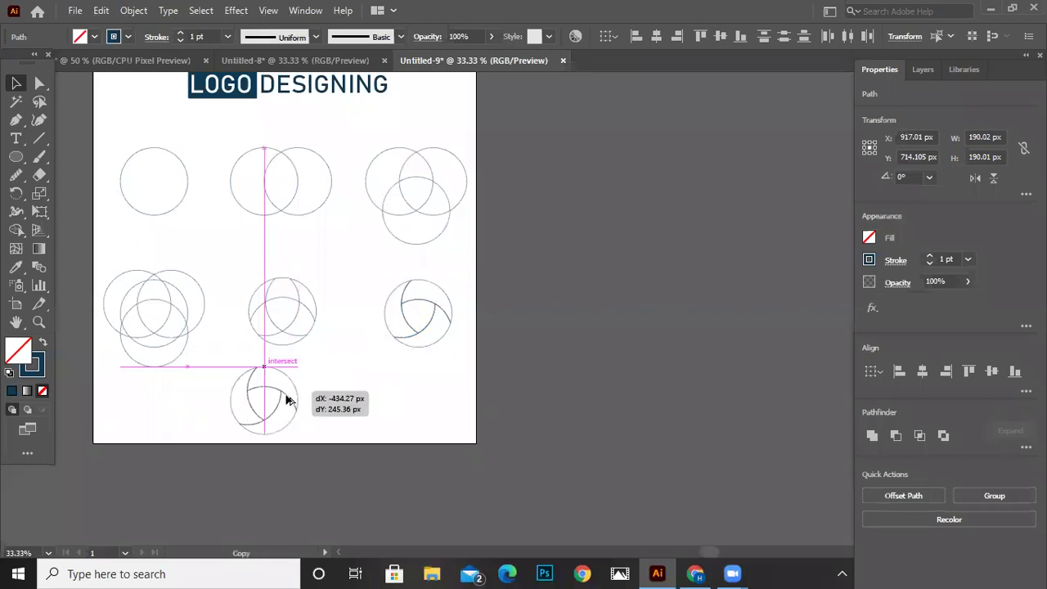
- Move the whole middle row of three circle groups upward
drag(113, 306, 465, 329)
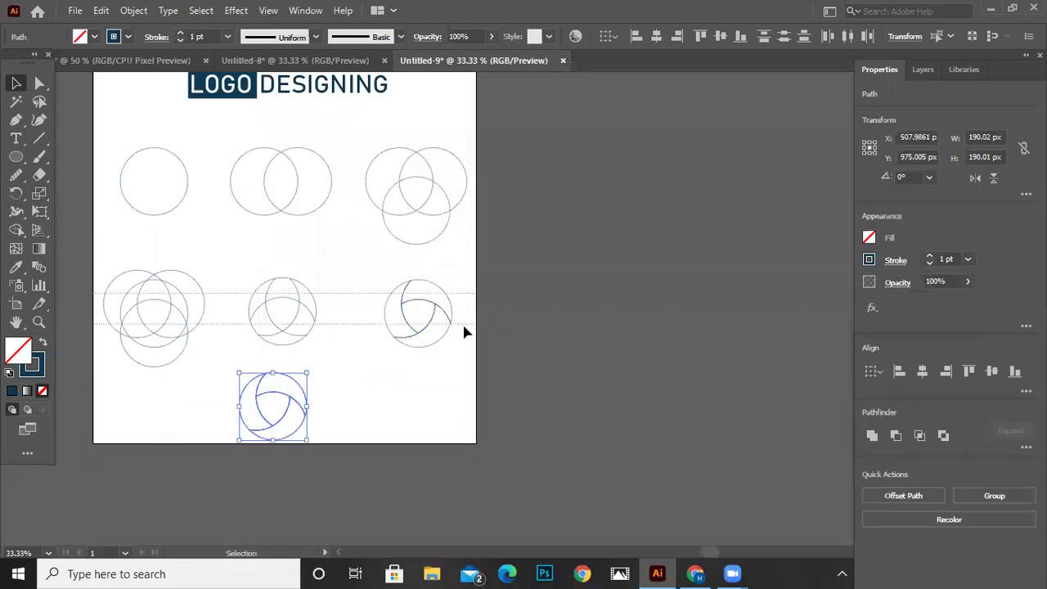
drag(283, 314, 281, 296)
click(384, 397)
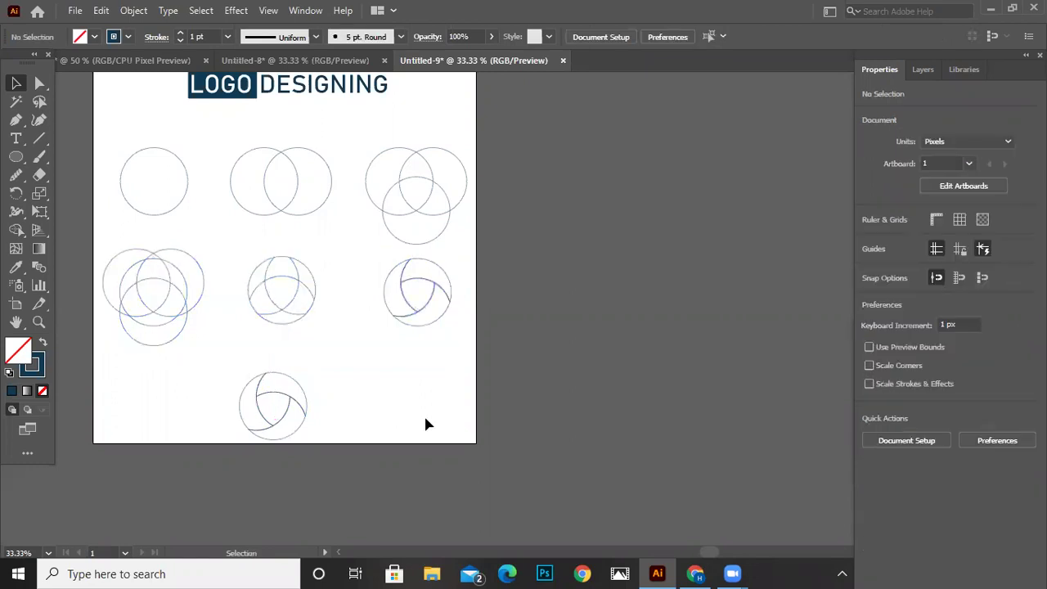
drag(425, 404, 460, 417)
scroll(422, 339, up, 2)
scroll(433, 328, up, 1)
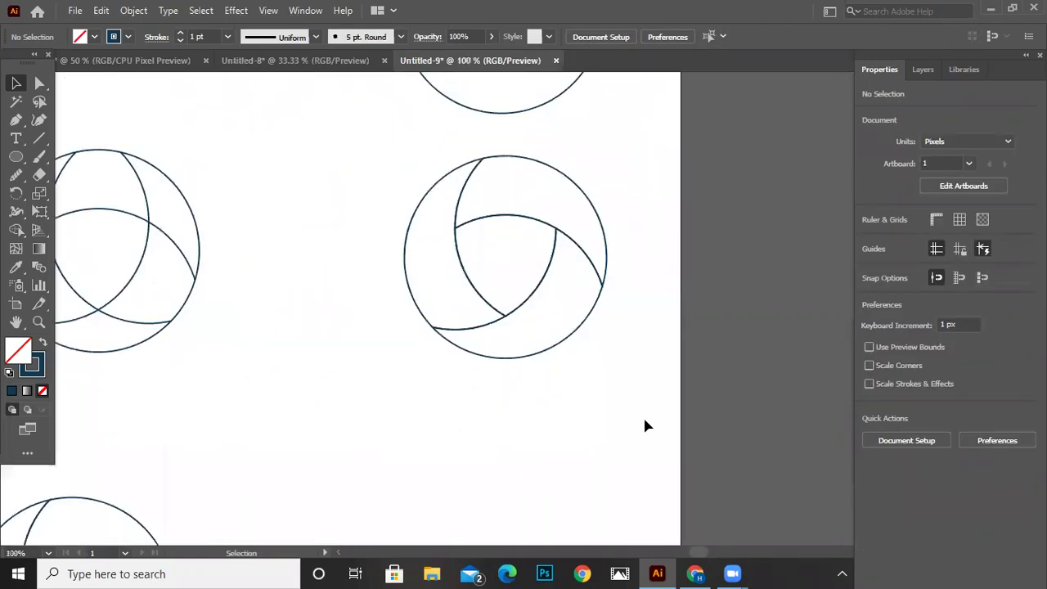
drag(654, 451, 687, 495)
- Pull the right circle's left, bottom and upper-right crescents outward to open gaps
click(436, 320)
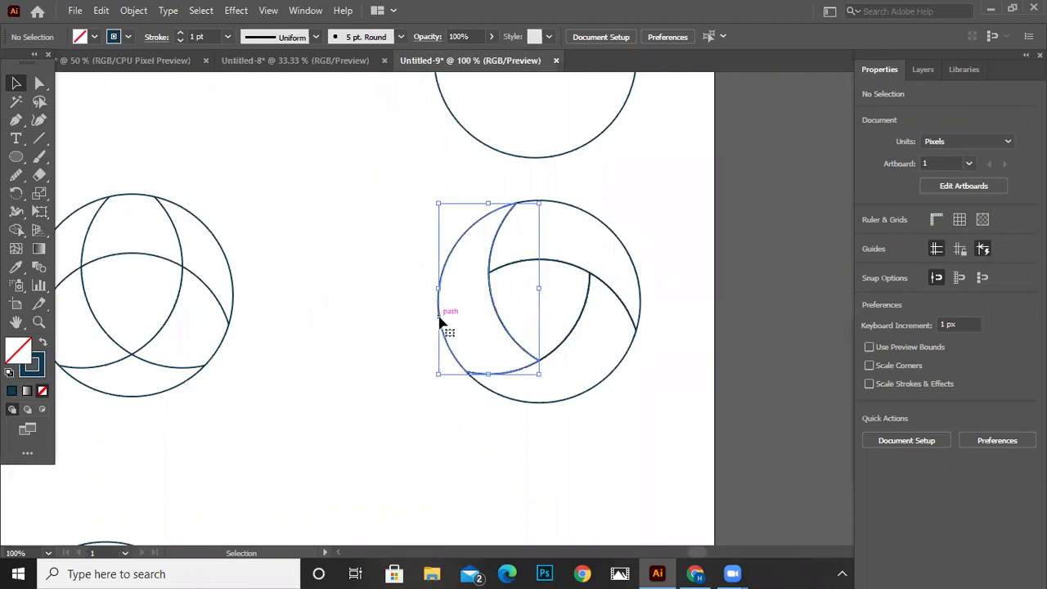
drag(466, 345, 443, 345)
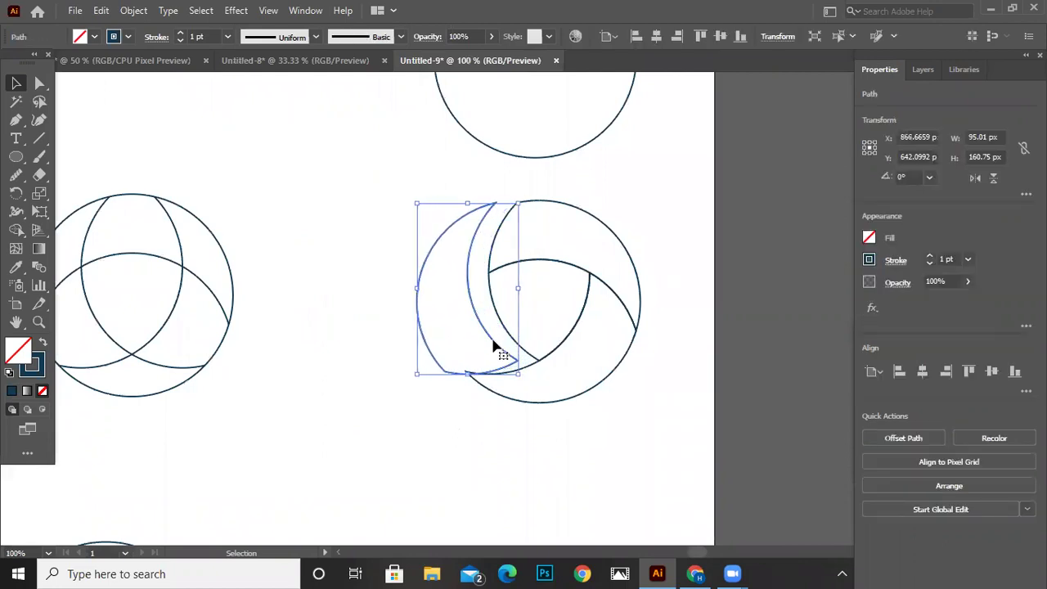
click(559, 403)
drag(559, 404, 559, 420)
key(Down)
key(Down)
key(Down)
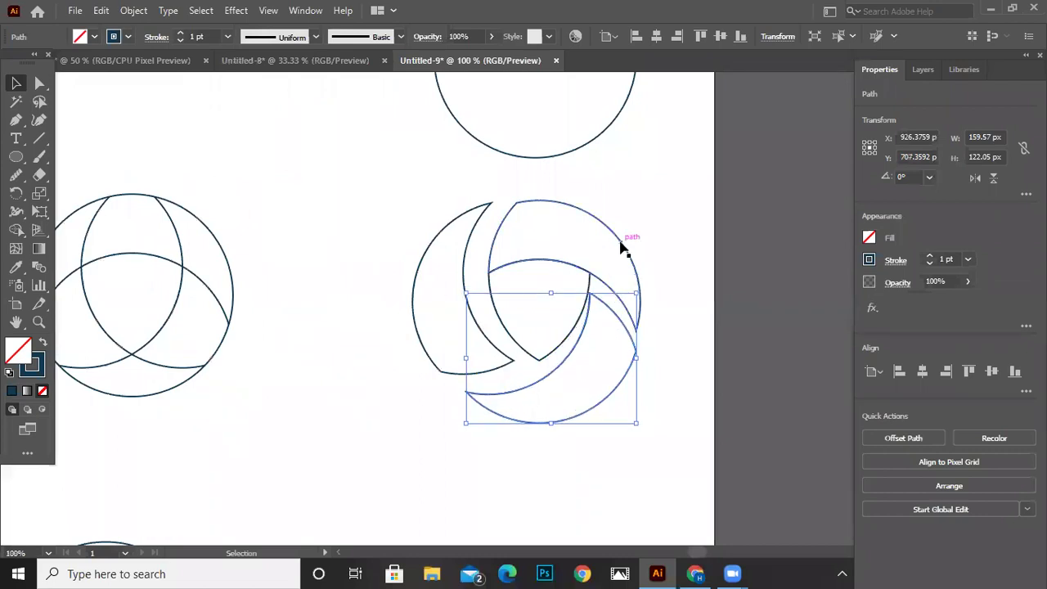
click(621, 247)
key(Right)
key(Right)
key(Right)
key(Right)
key(Right)
key(Right)
key(Right)
key(Right)
key(Right)
key(Right)
key(Right)
key(Right)
key(Up)
key(Up)
key(Up)
key(Up)
key(Up)
key(Up)
key(Up)
key(Up)
key(Up)
key(Up)
key(Up)
key(Up)
key(Up)
key(Up)
key(Up)
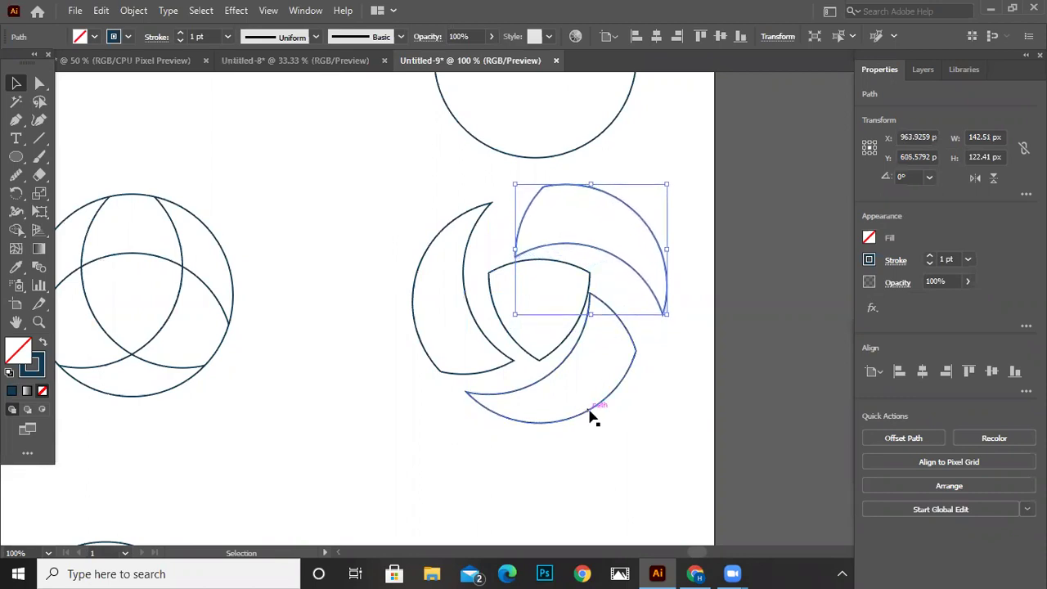
key(Left)
key(Left)
key(Left)
key(Left)
key(Left)
key(Left)
key(Left)
key(Left)
key(Left)
- Fine-tune the gaps by nudging the lower and left crescents to the right
click(632, 374)
key(Right)
key(Right)
key(Right)
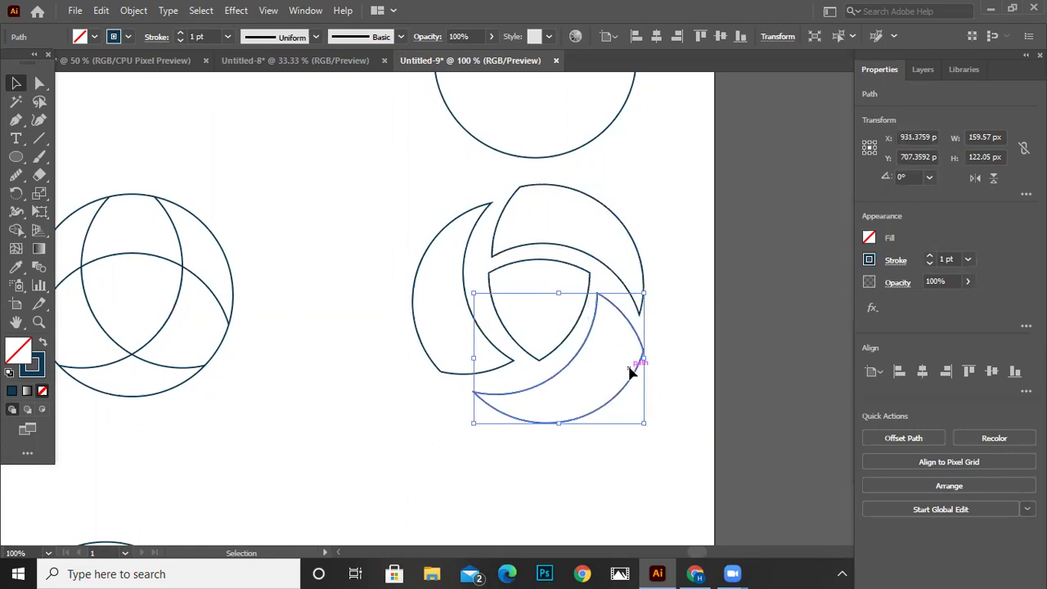
click(419, 326)
click(417, 326)
key(Right)
key(Right)
key(Right)
key(Right)
key(Right)
key(Right)
key(Right)
key(Right)
click(468, 406)
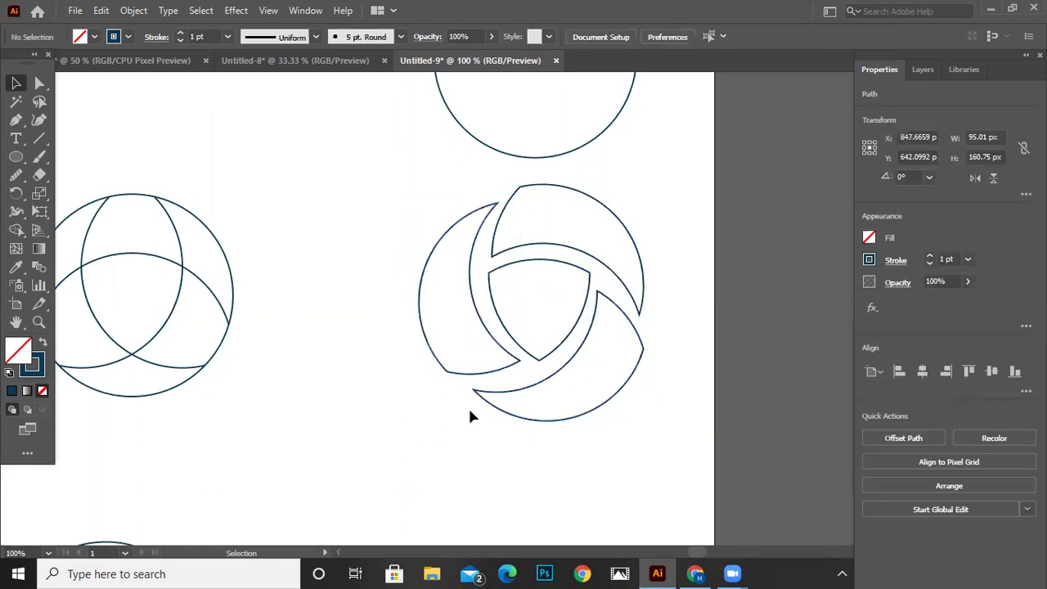
scroll(411, 383, down, 3)
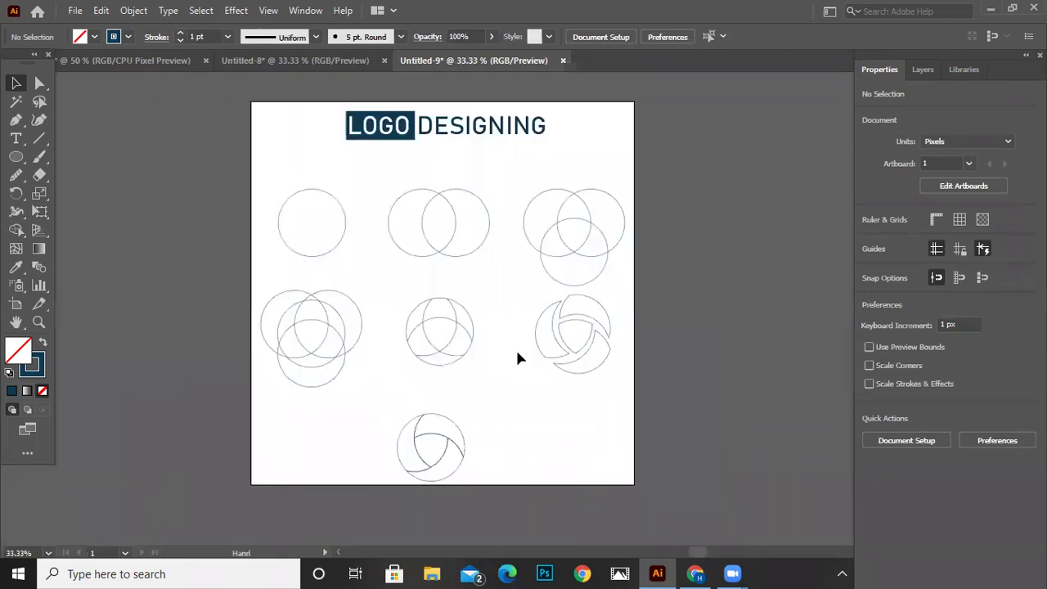
- Place a copy of the bottom three-arc circle beside it
drag(396, 400, 481, 465)
mouse_move(422, 404)
mouse_down()
mouse_move(396, 401)
mouse_move(544, 403)
mouse_move(537, 395)
mouse_up()
click(564, 454)
click(534, 389)
click(453, 466)
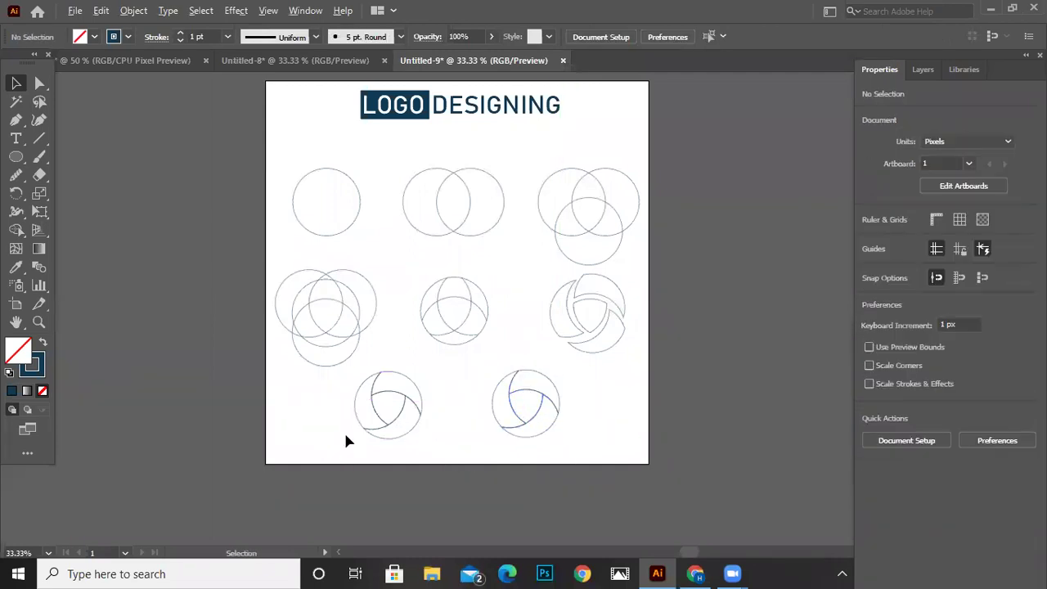
scroll(366, 410, up, 1)
scroll(368, 409, up, 1)
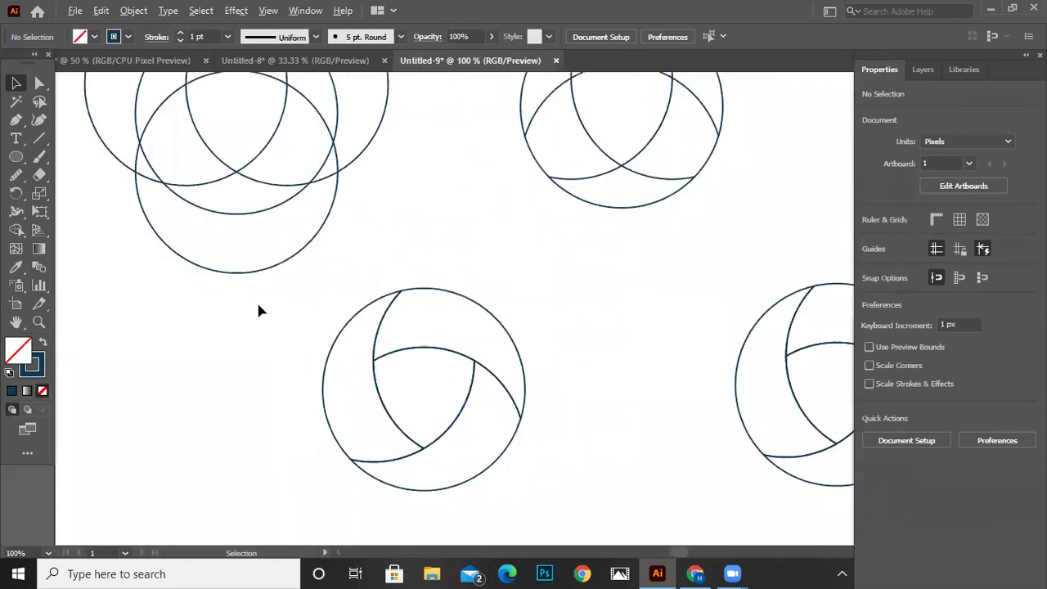
scroll(332, 312, down, 1)
- Fill the bottom circle's left crescent solid dark blue
key(ctrl+z)
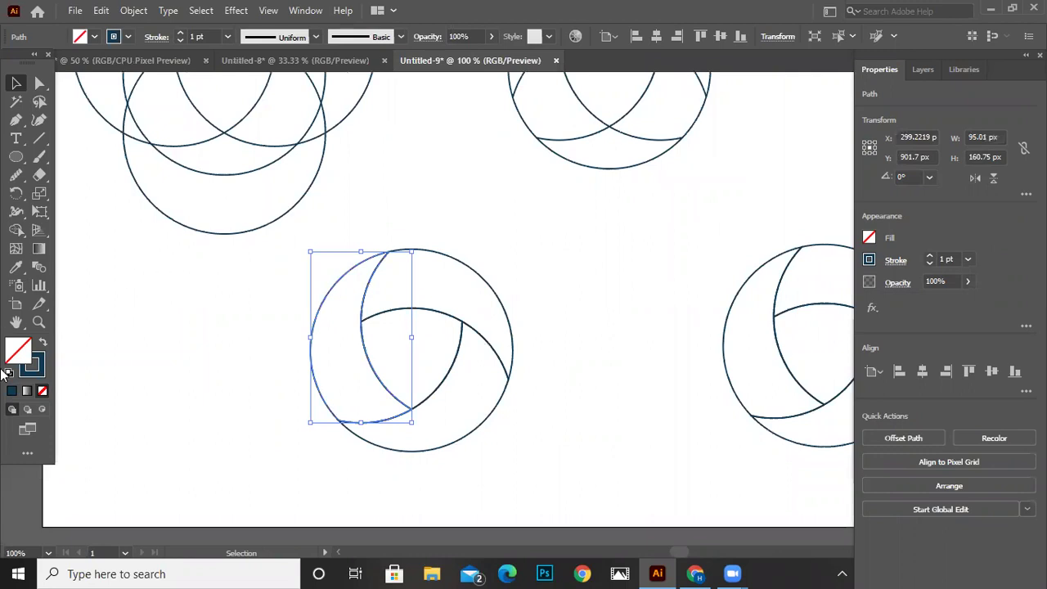
click(39, 362)
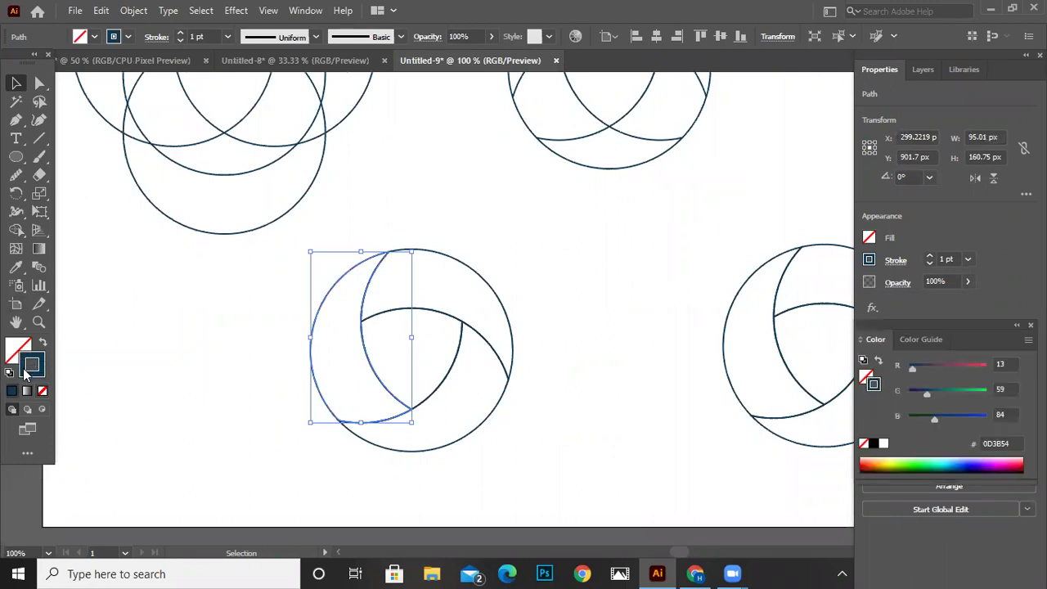
click(43, 342)
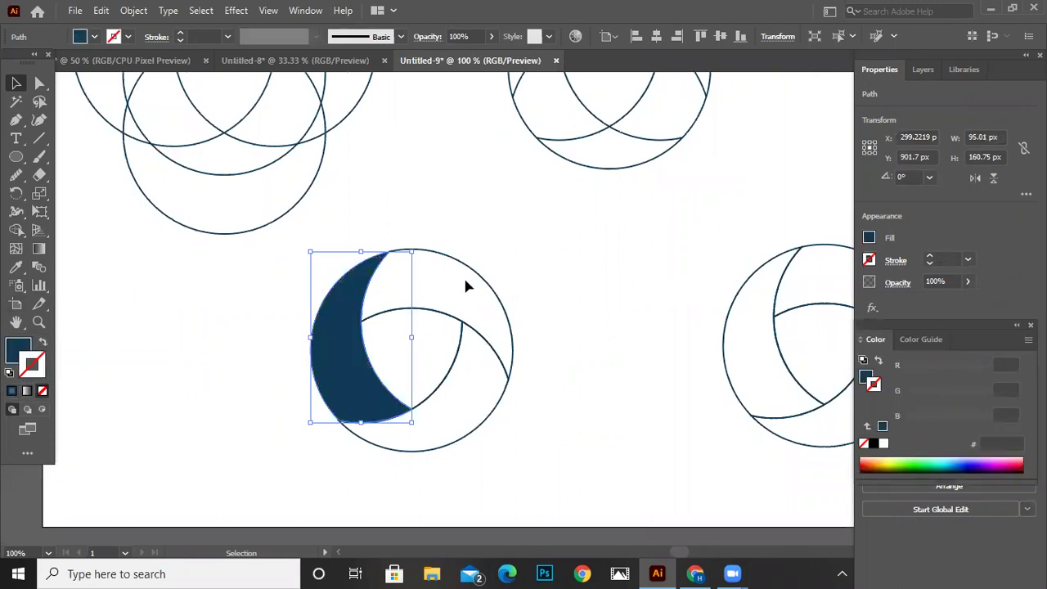
click(164, 310)
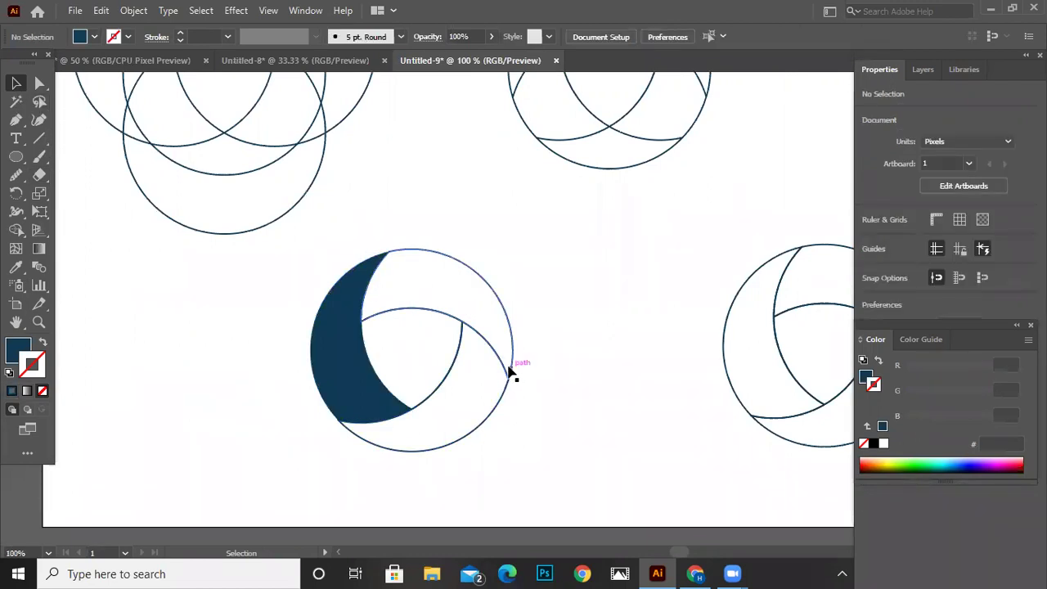
scroll(562, 399, down, 1)
scroll(527, 407, down, 1)
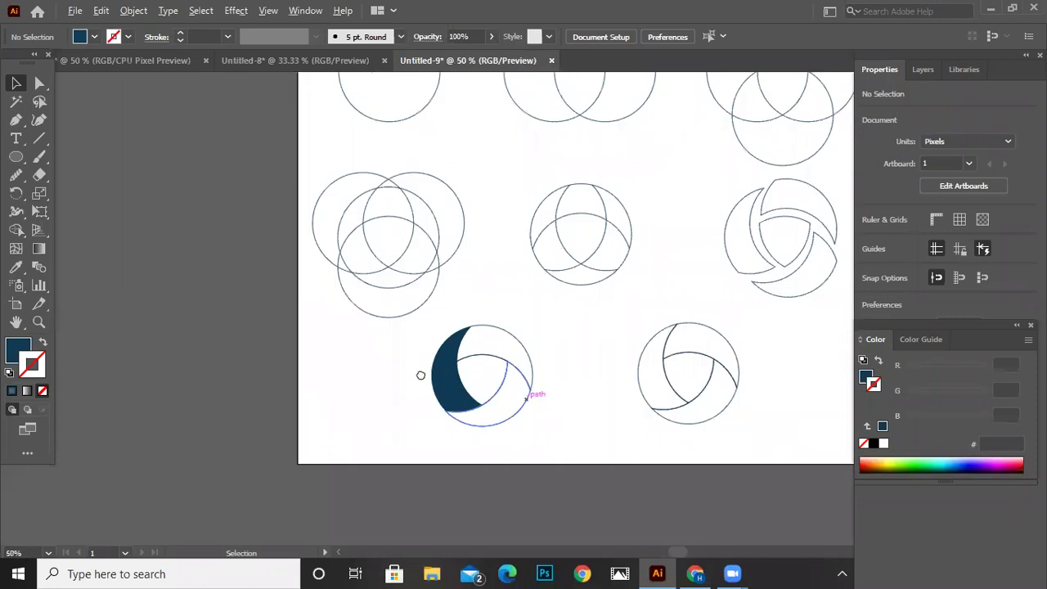
scroll(315, 381, up, 1)
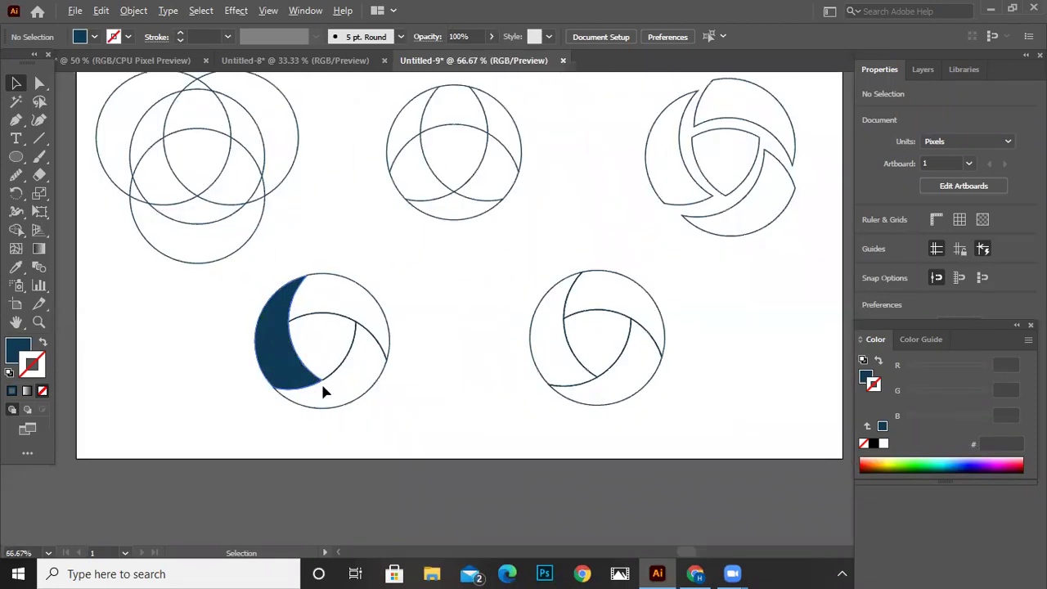
- Fill the larger lower piece dark blue, leaving the inner lens unfilled
click(345, 374)
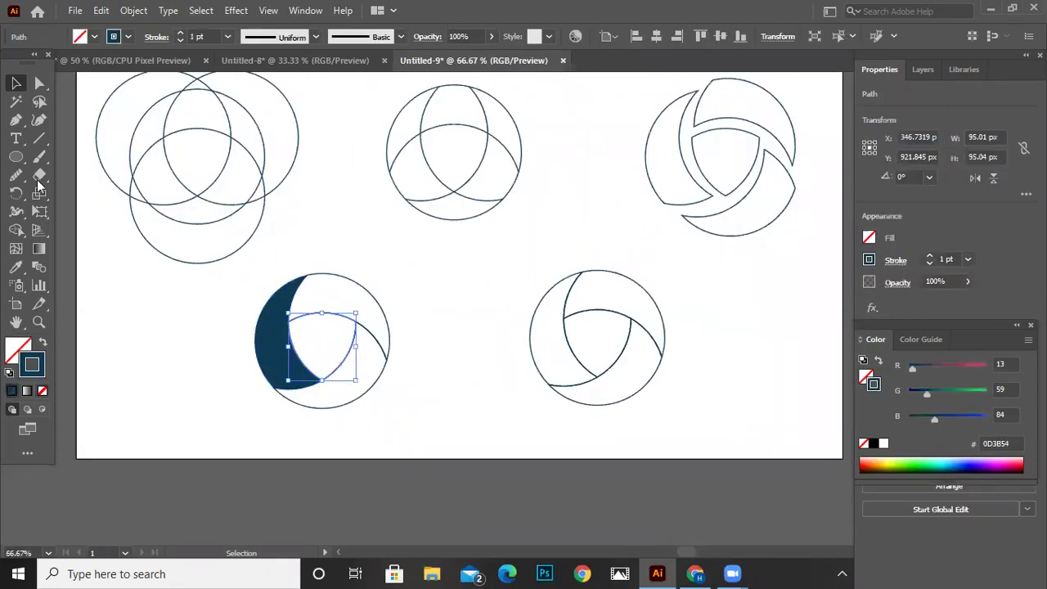
click(238, 356)
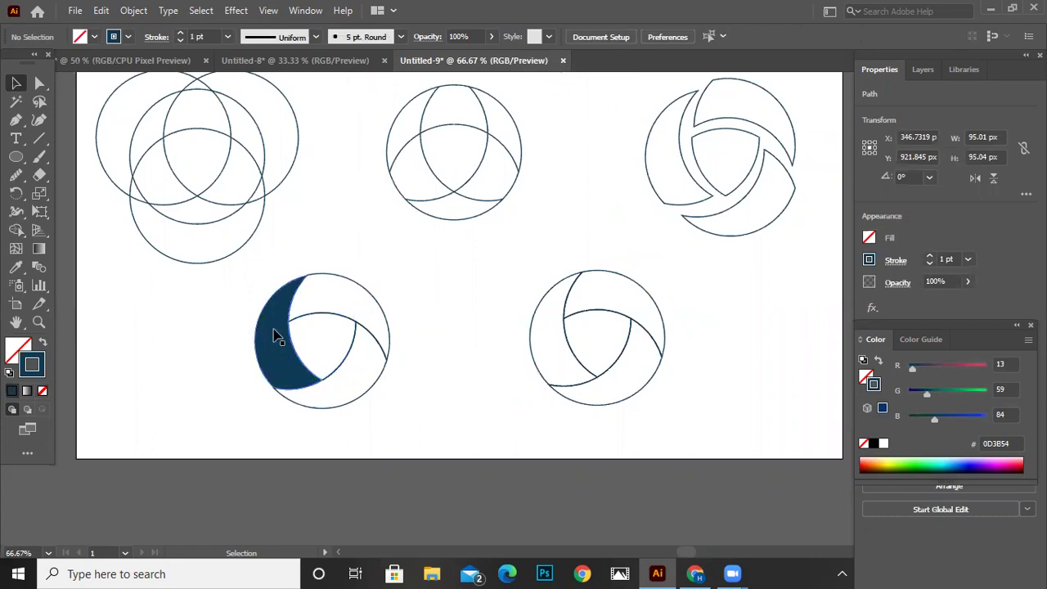
click(343, 358)
click(39, 343)
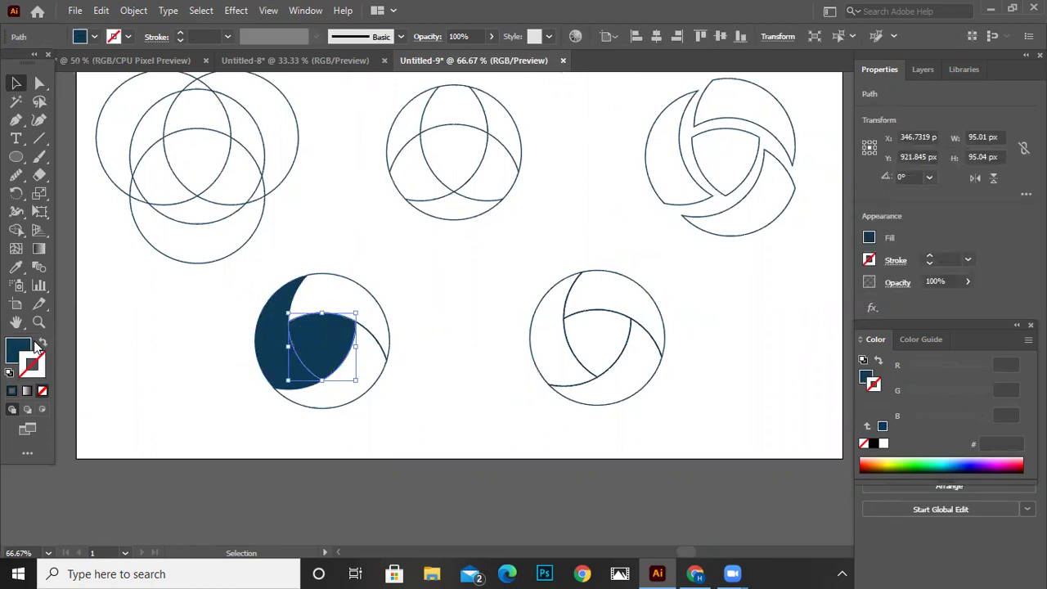
click(146, 345)
key(ctrl+z)
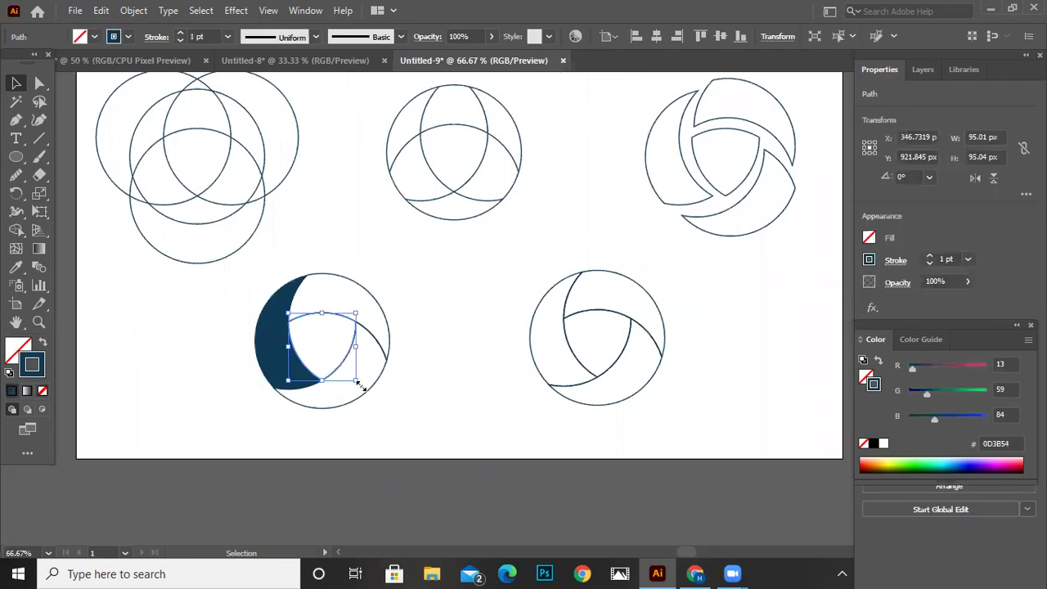
click(360, 398)
click(40, 343)
click(159, 331)
- Brighten the left crescent's dark blue fill slightly in the colour picker
click(278, 337)
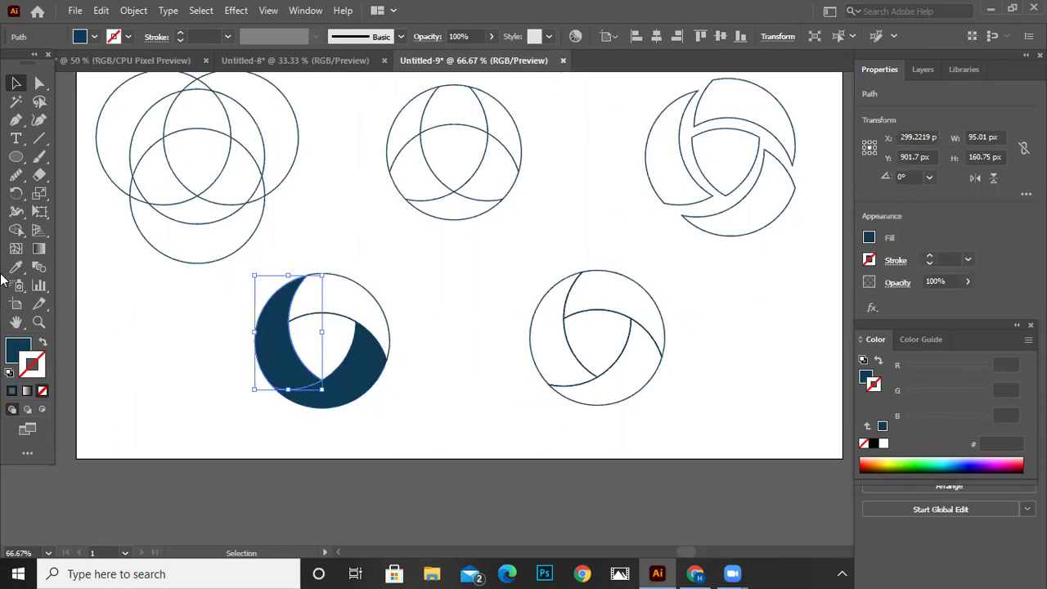
double_click(20, 352)
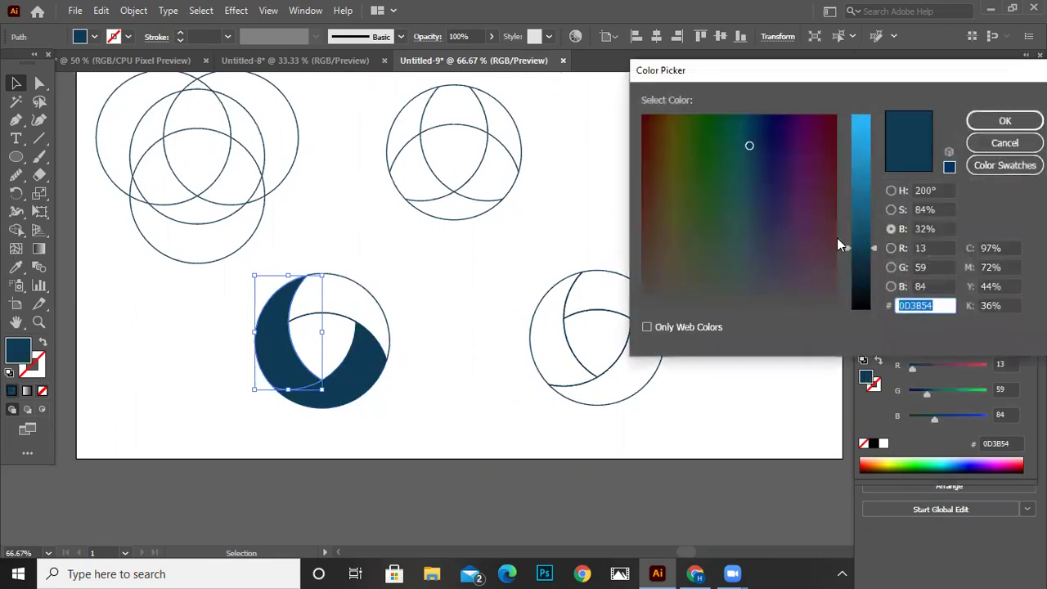
drag(875, 248, 871, 235)
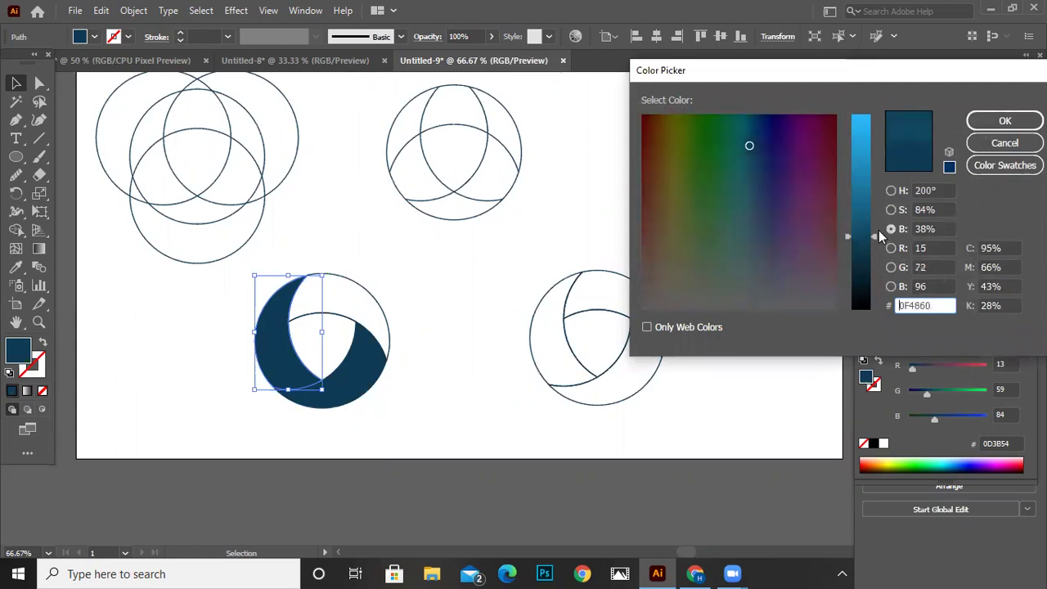
click(1014, 119)
click(446, 409)
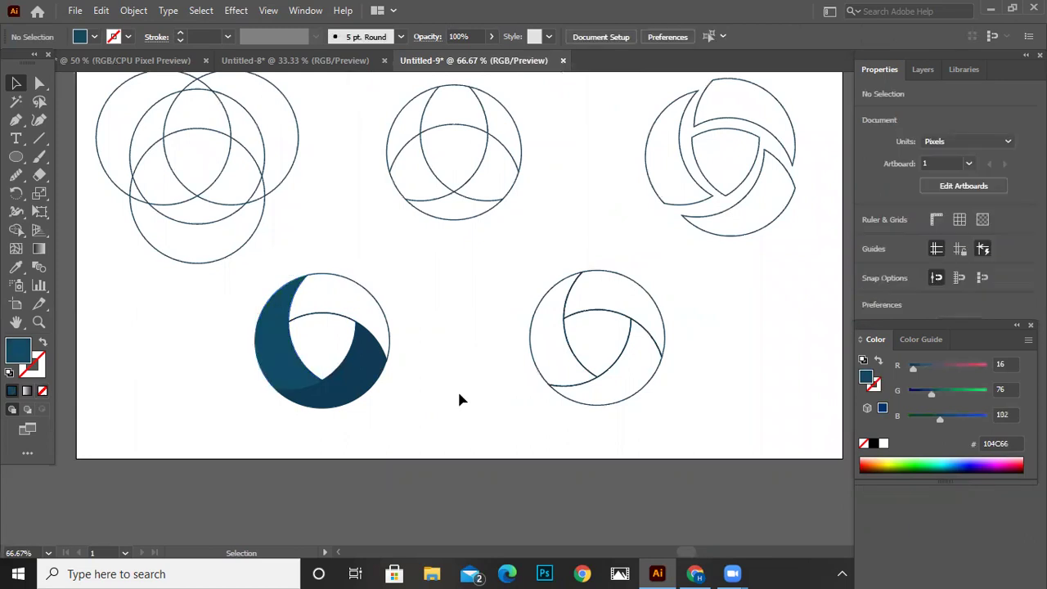
- Eyedrop the dark blue onto the top arc and lighten it to 176F8E
click(346, 283)
click(15, 268)
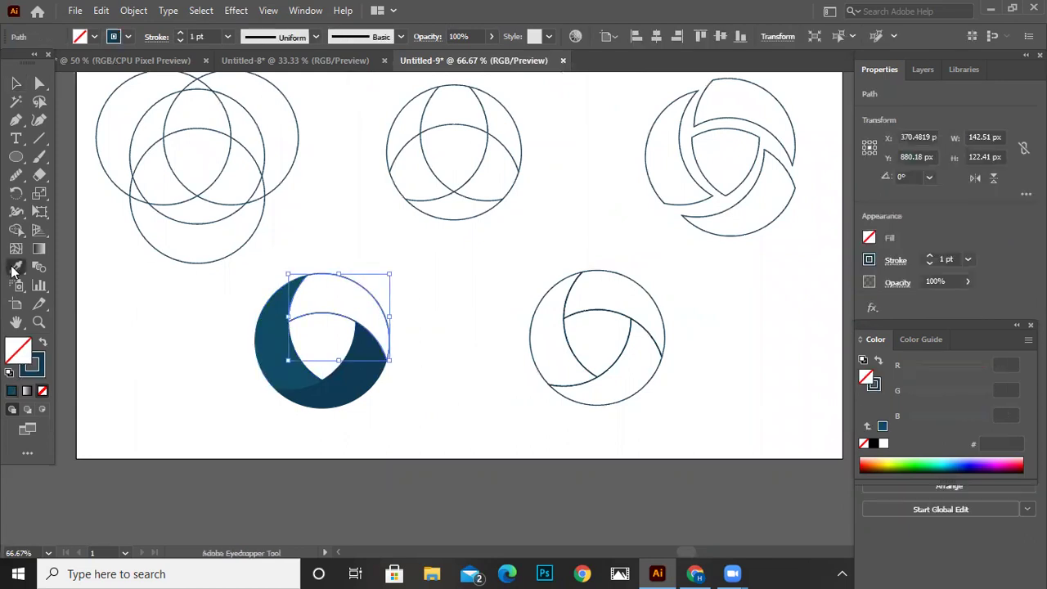
click(263, 336)
click(16, 83)
click(43, 342)
double_click(18, 350)
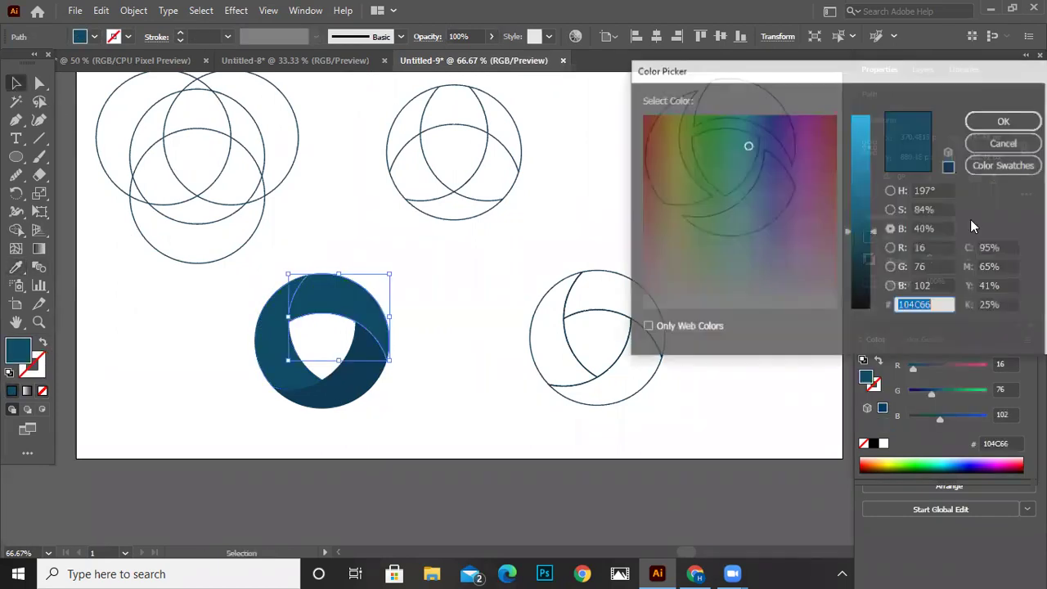
drag(873, 234, 875, 196)
click(1005, 120)
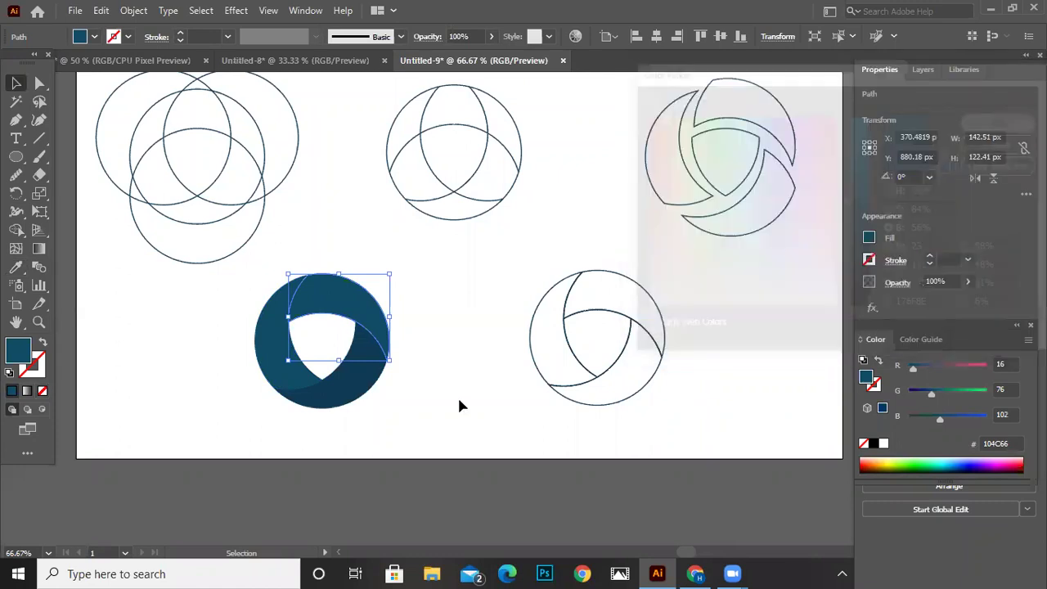
click(458, 397)
- Swap positions so the line-art circle sits left and the blue logo right
scroll(450, 428, down, 1)
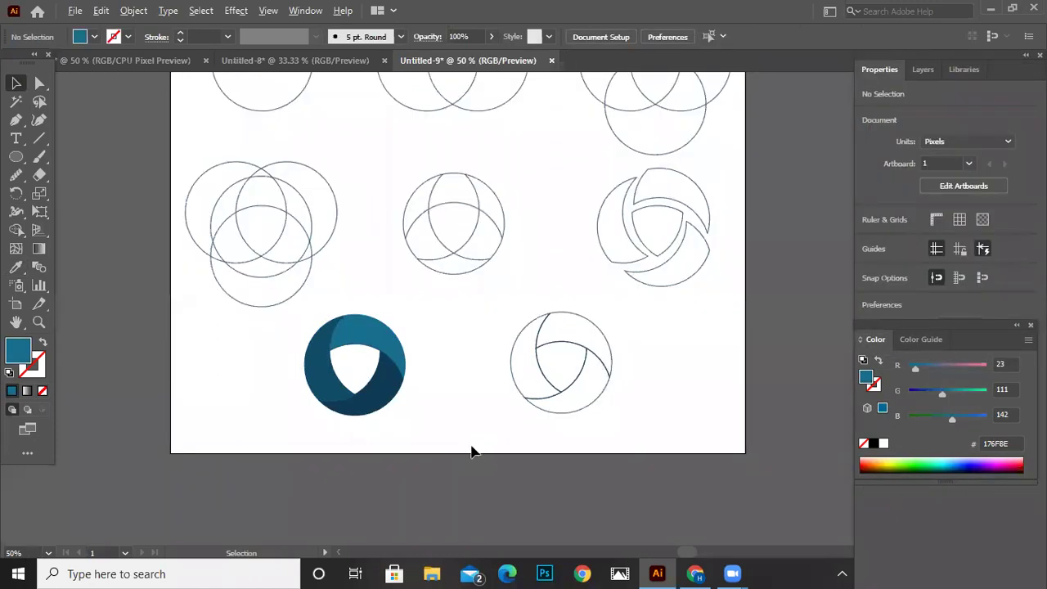
scroll(467, 464, down, 1)
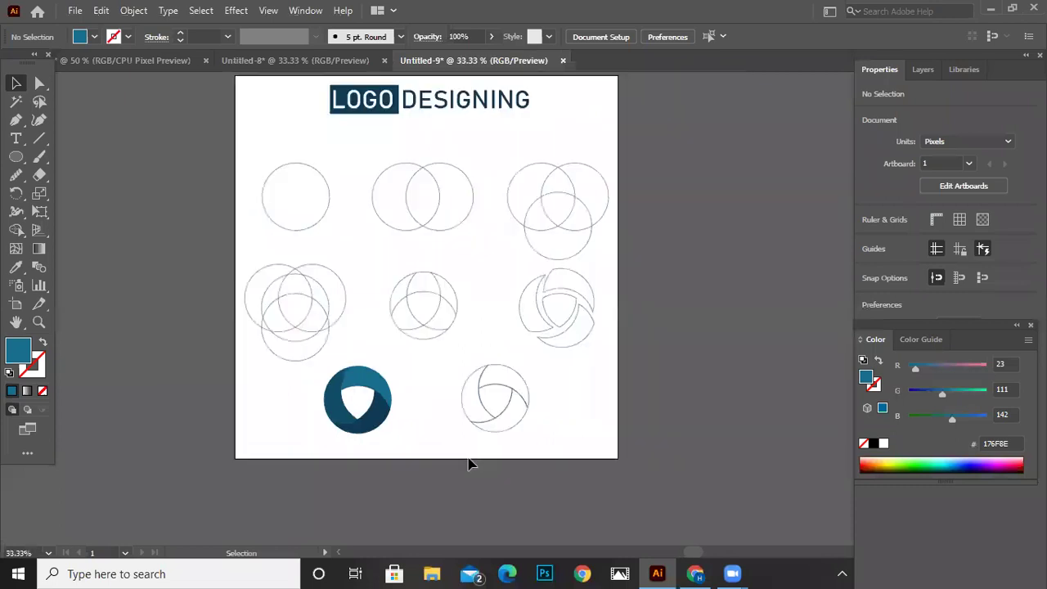
mouse_move(304, 376)
mouse_down()
mouse_move(396, 409)
mouse_move(412, 396)
mouse_up()
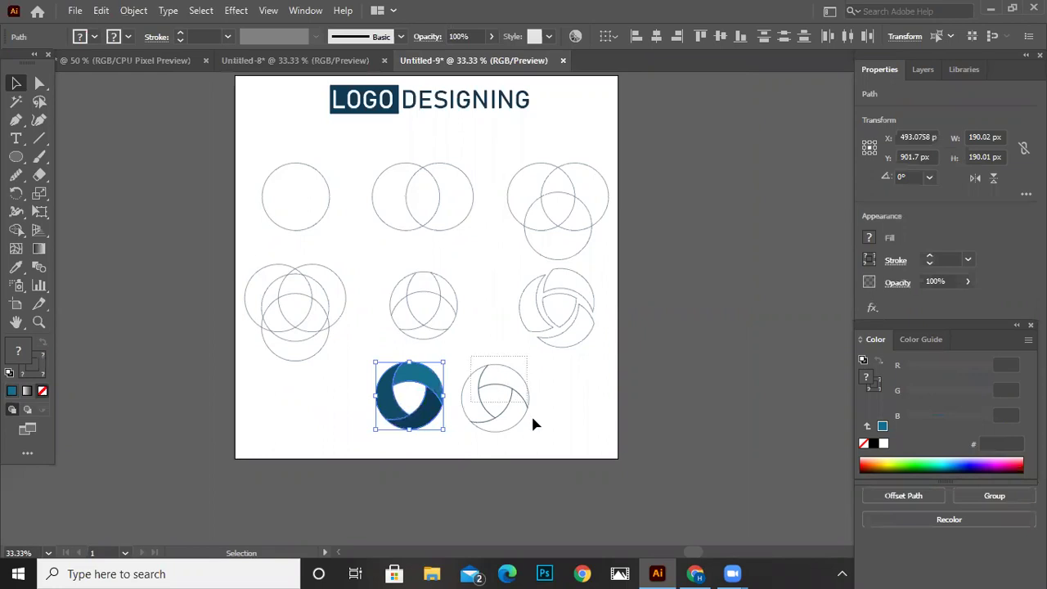
click(507, 392)
drag(507, 393, 341, 401)
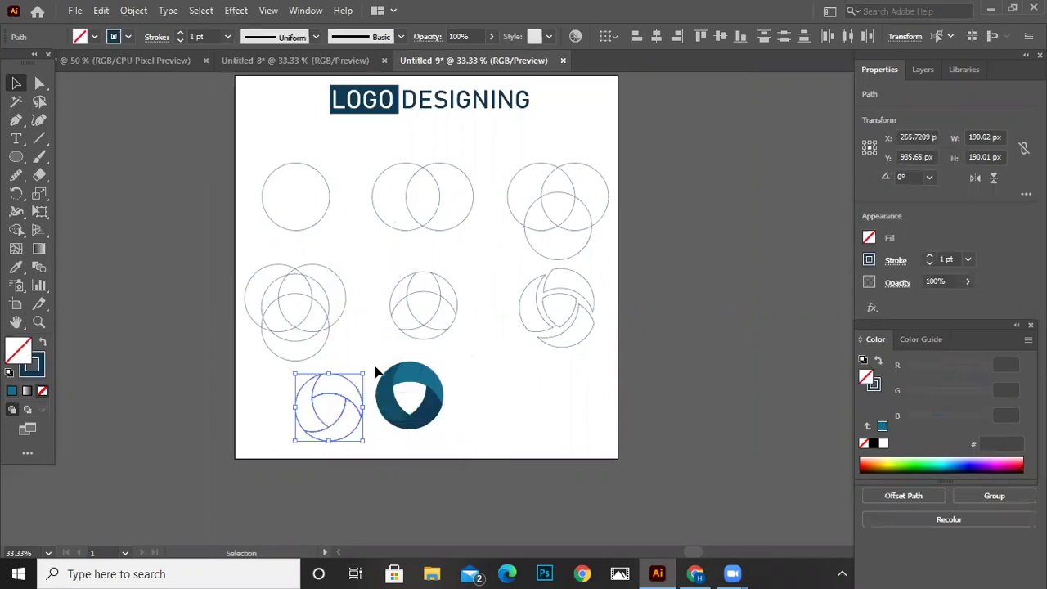
click(427, 395)
drag(426, 394, 510, 398)
drag(360, 402, 366, 399)
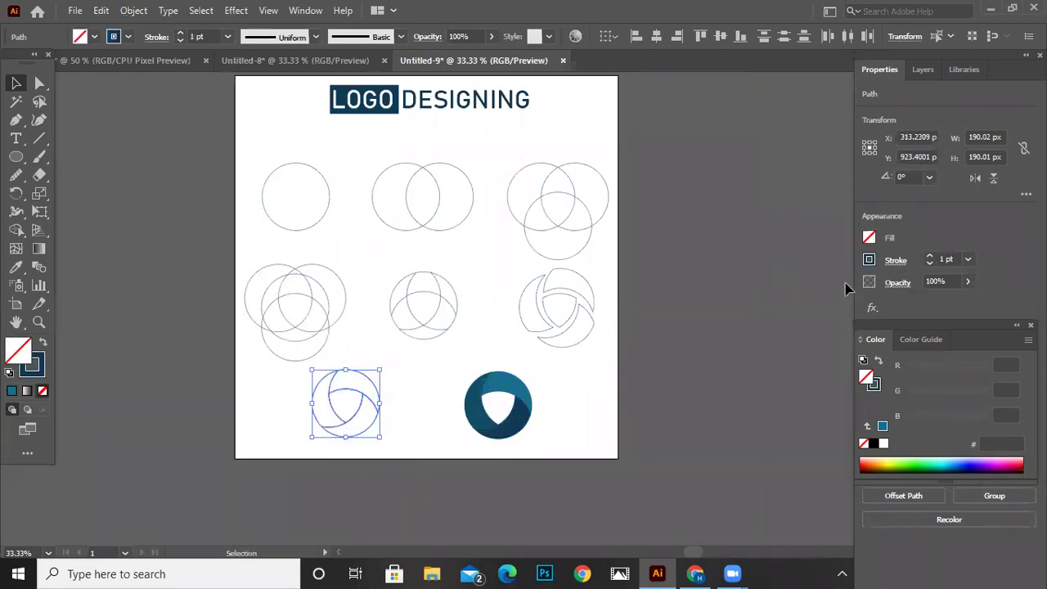
- Give the line-art circle a Dashed Line stroke
click(898, 261)
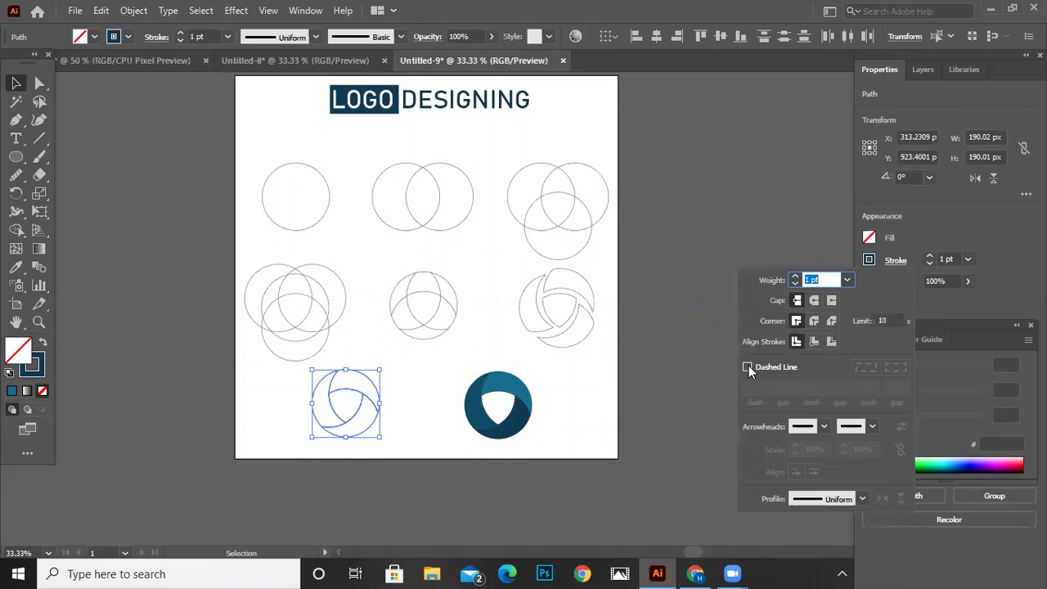
click(746, 367)
click(286, 431)
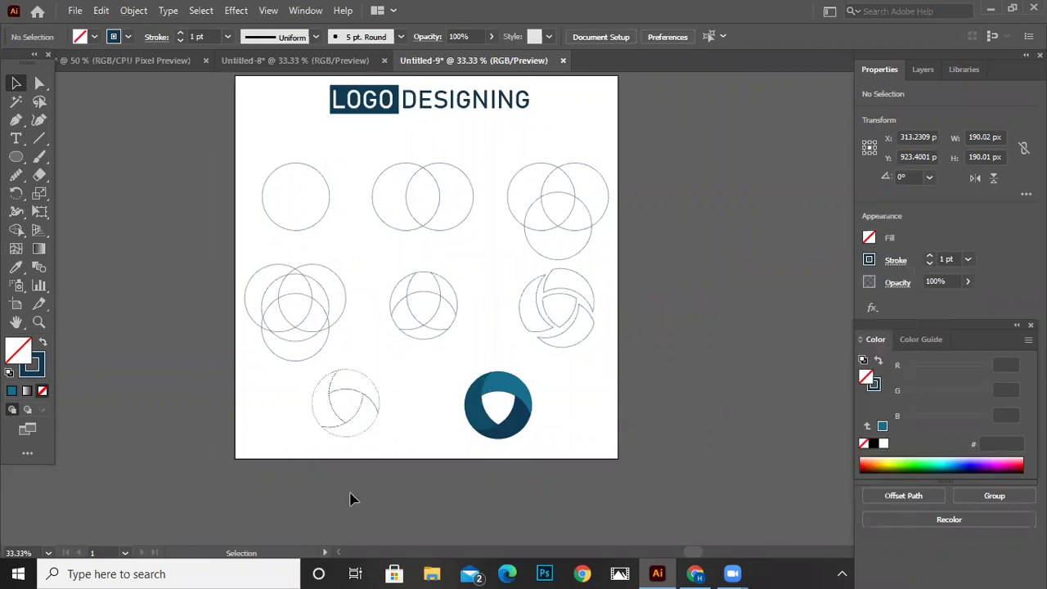
- Enlarge the blue logo and move the dashed circle slightly right beside it
click(474, 380)
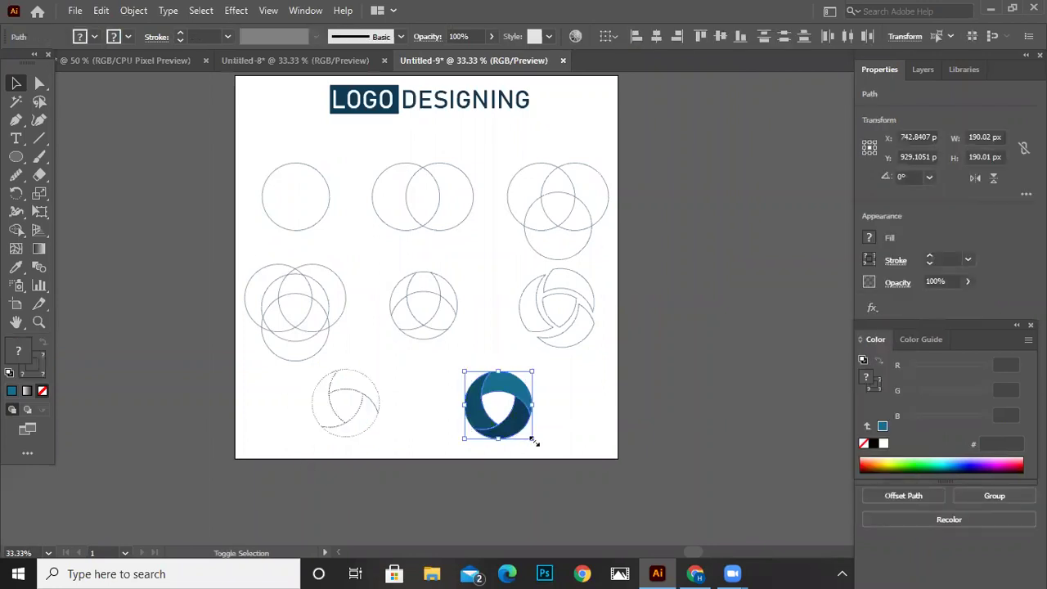
drag(533, 438, 550, 455)
drag(528, 391, 521, 376)
click(365, 393)
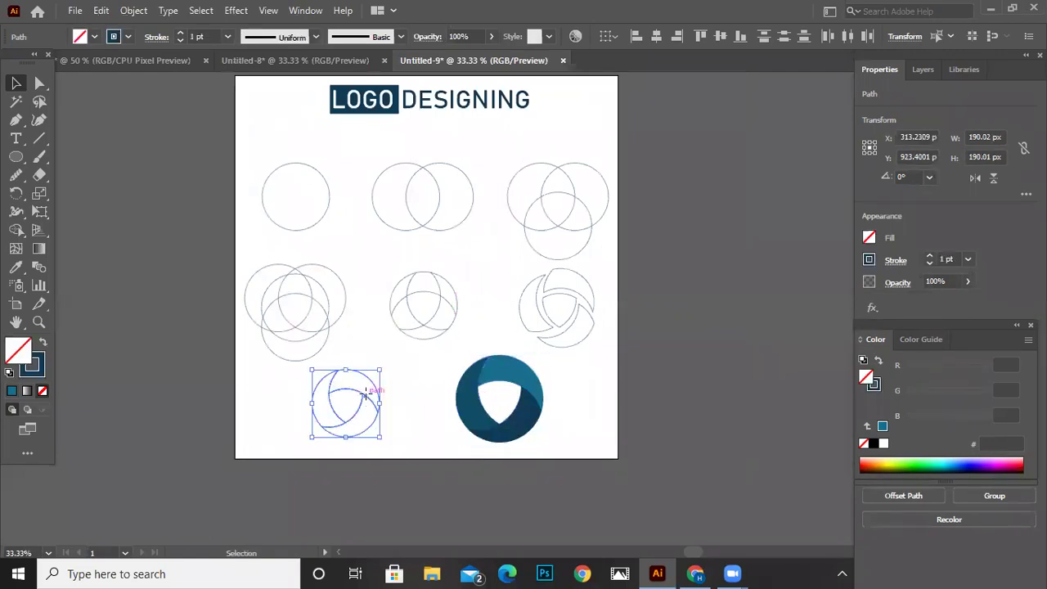
drag(366, 392, 385, 393)
click(480, 475)
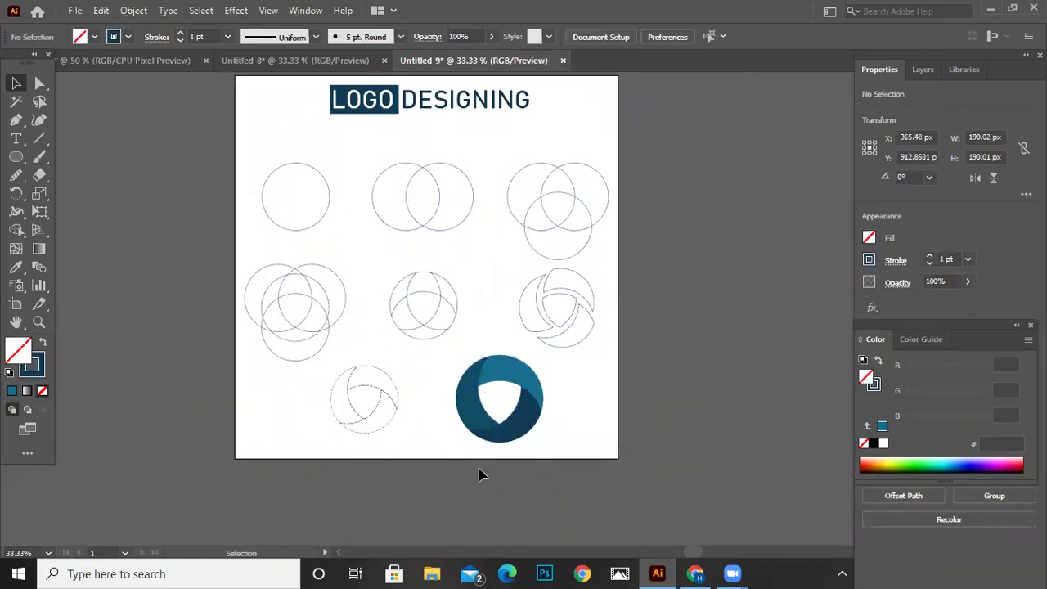
drag(477, 471, 503, 469)
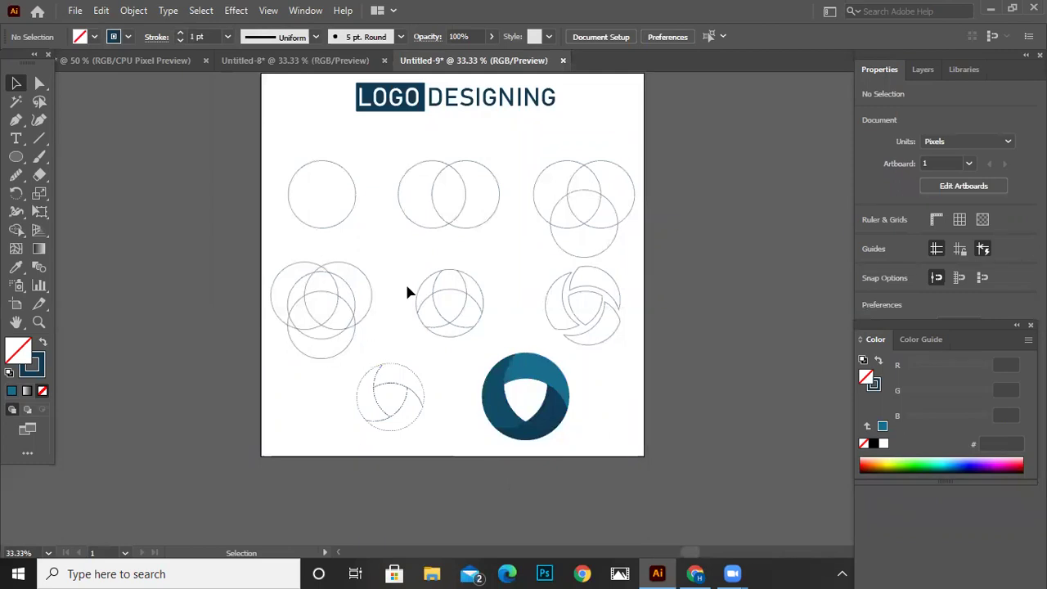
- Add a 'STEP 1' text label under the first circle and resize it
click(330, 161)
click(16, 139)
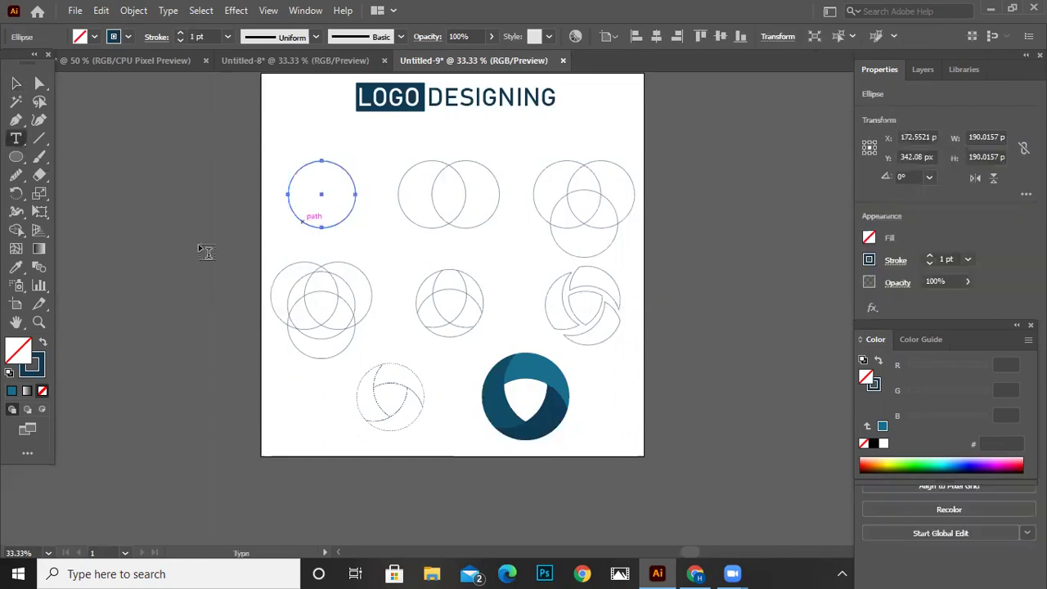
click(291, 241)
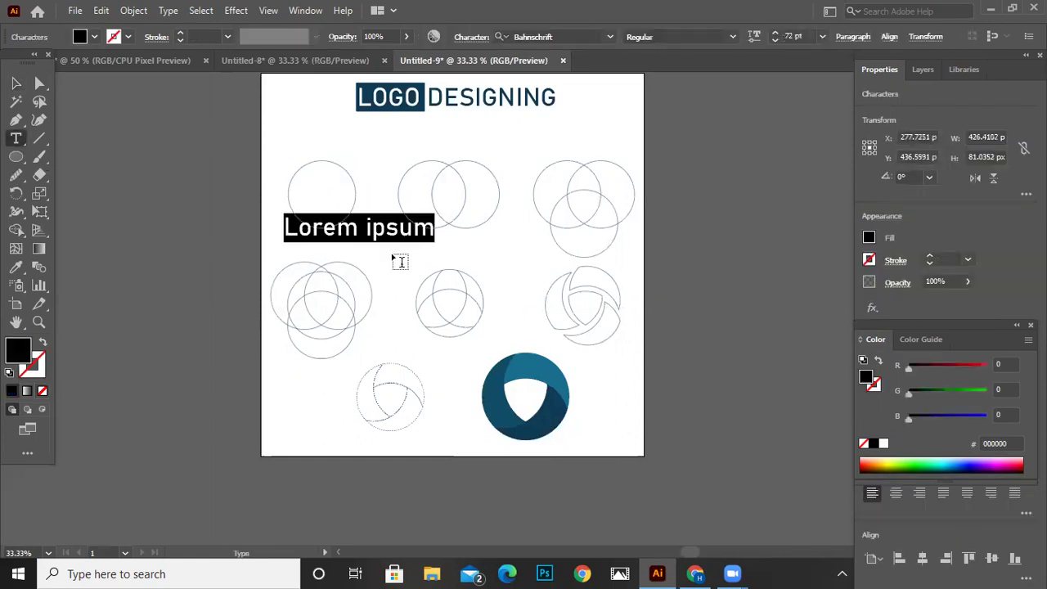
text(STEP 1)
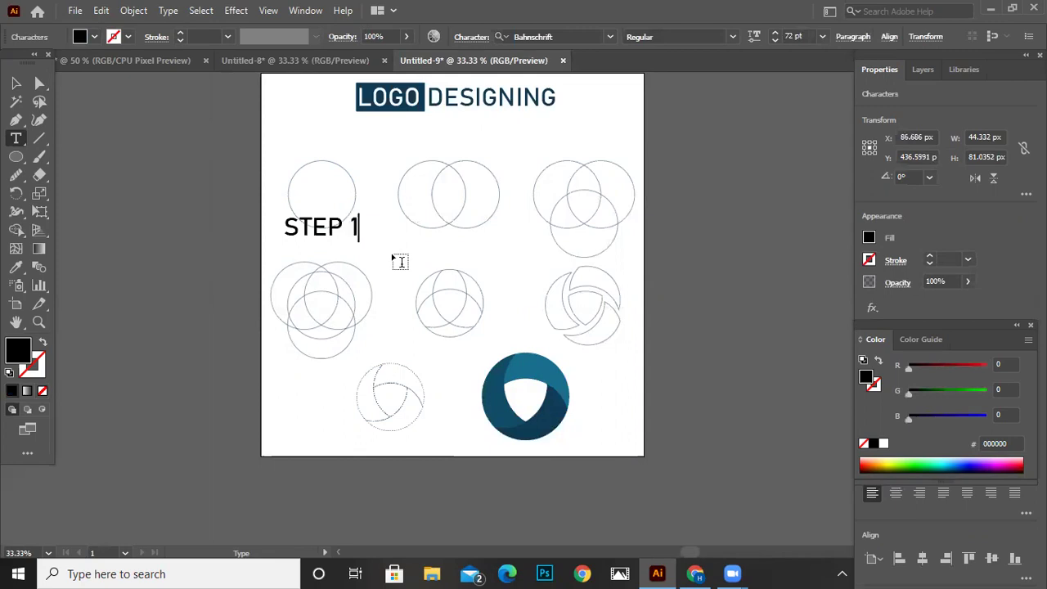
click(15, 83)
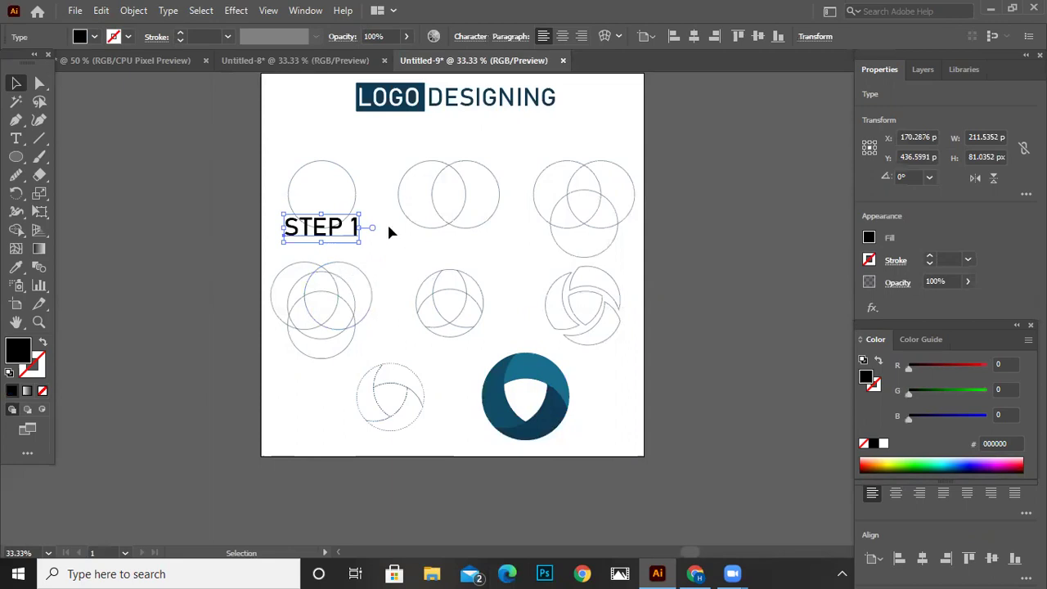
mouse_move(358, 214)
mouse_down()
mouse_move(318, 246)
mouse_move(467, 240)
mouse_up()
- Change the copied label's text to 'STEP 2'
key(t)
click(456, 237)
key(ctrl+1)
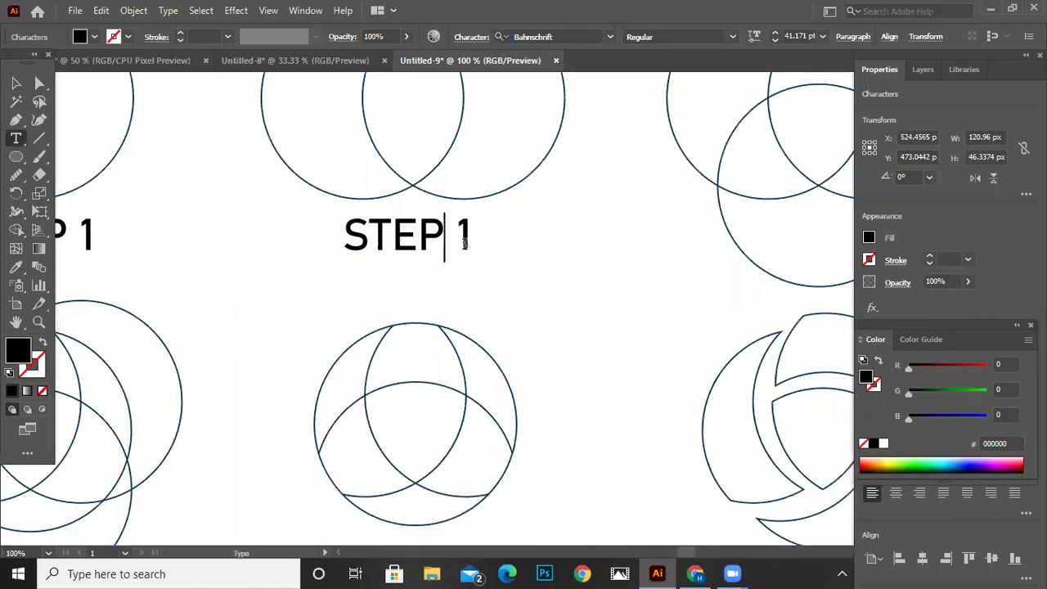
key(End)
key(BackSpace)
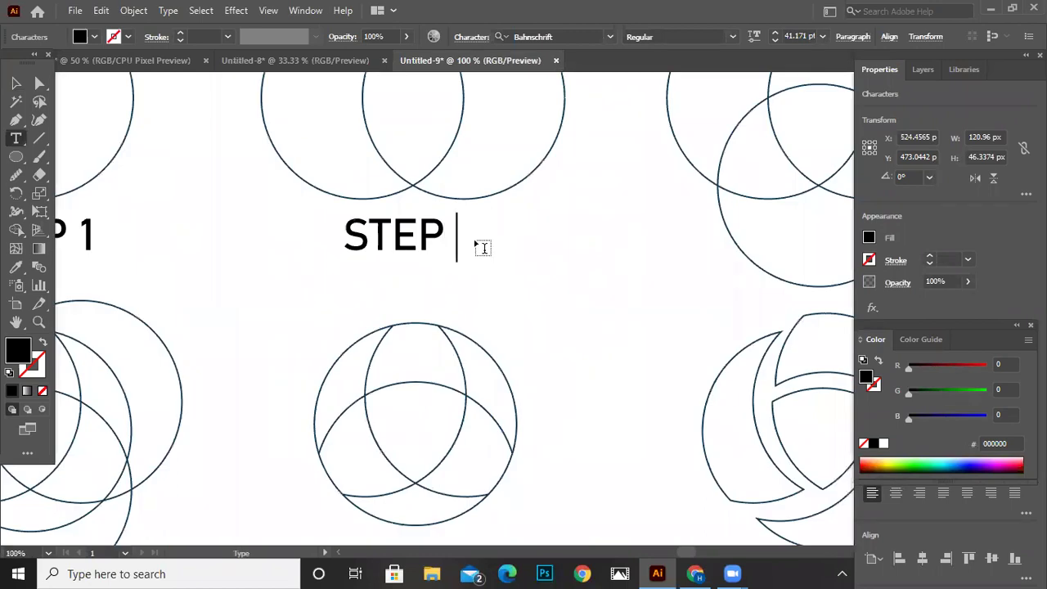
text(2)
key(Escape)
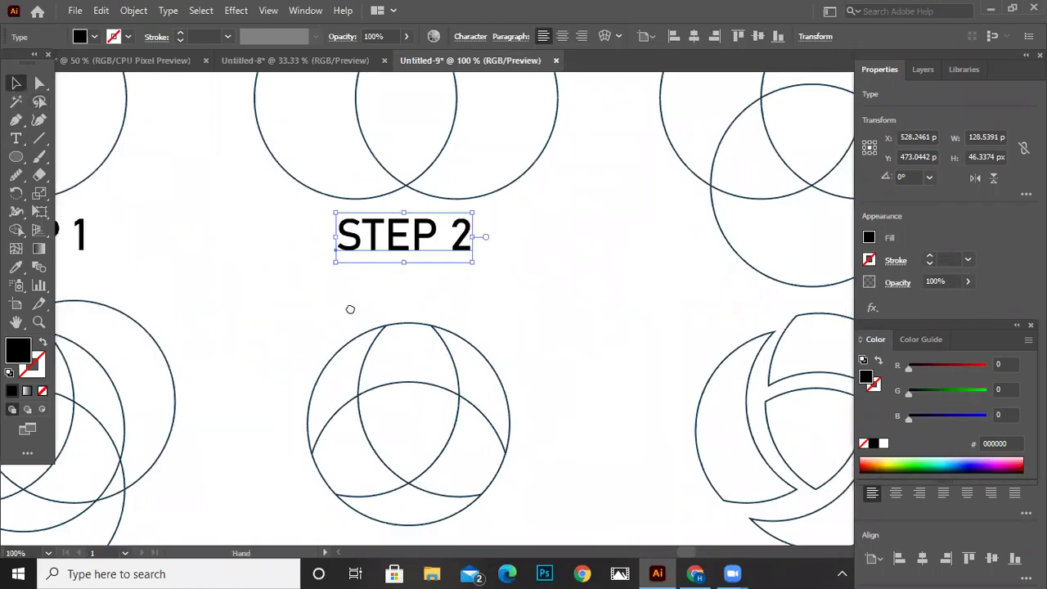
- Make two more copies of the STEP 2 label across the middle row
drag(417, 291, 285, 296)
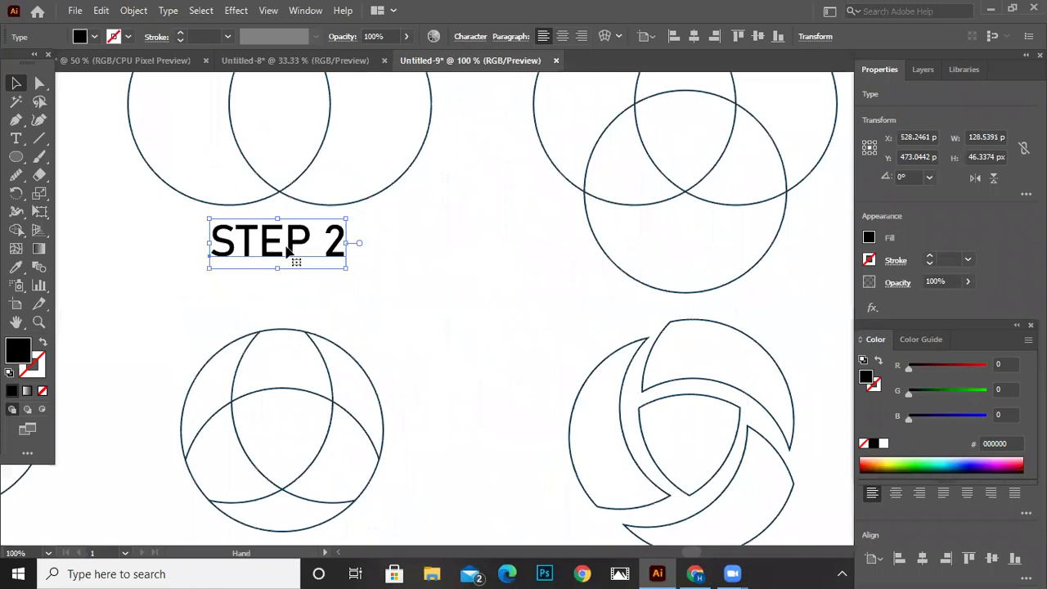
drag(260, 247, 231, 248)
drag(296, 250, 483, 298)
scroll(491, 302, down, 3)
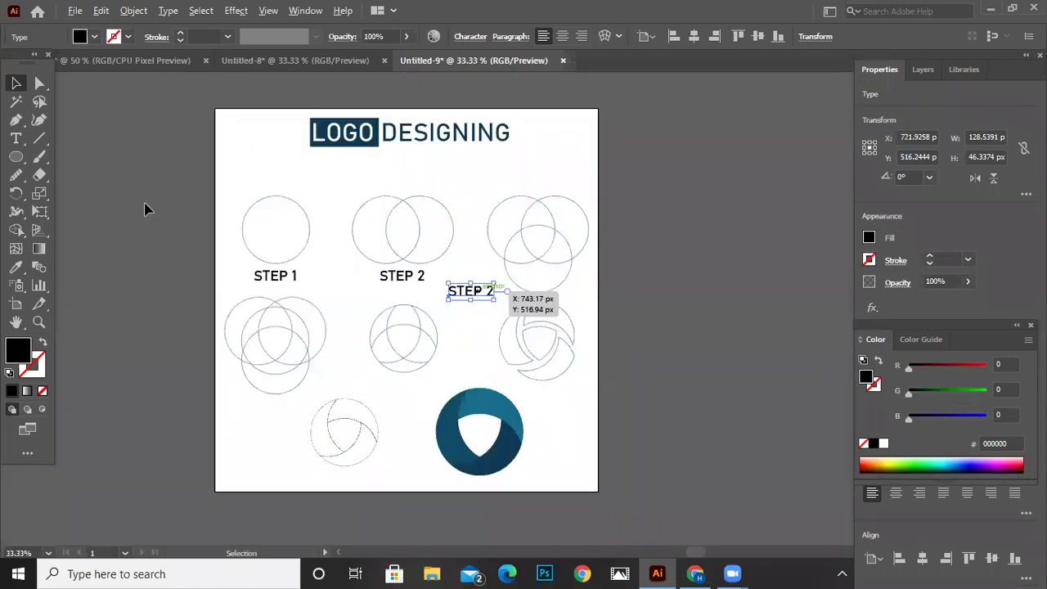
scroll(552, 211, down, 1)
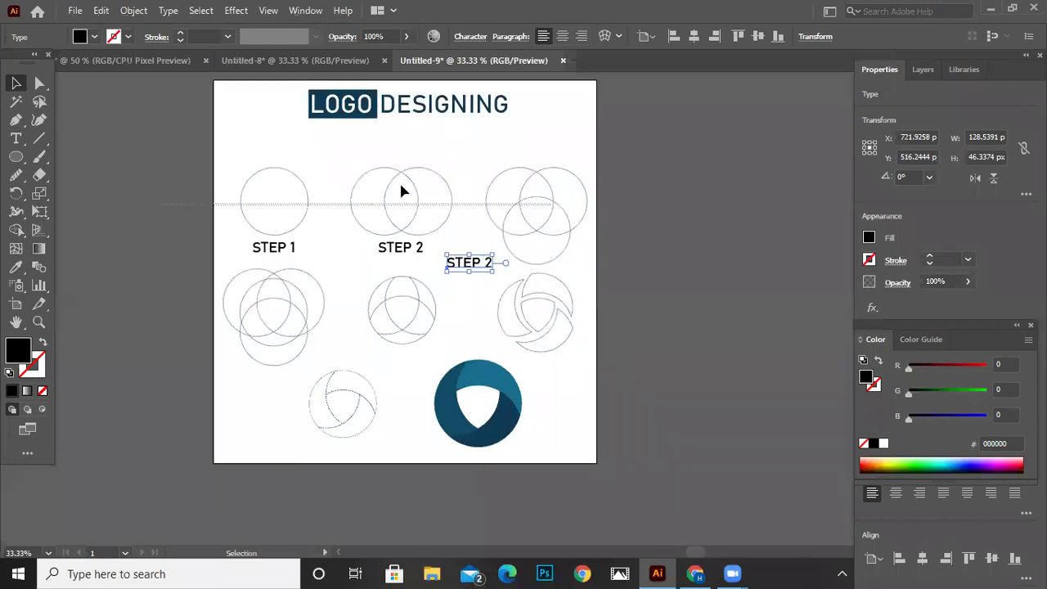
- Move the first two steps' circles upward into the top row
click(413, 215)
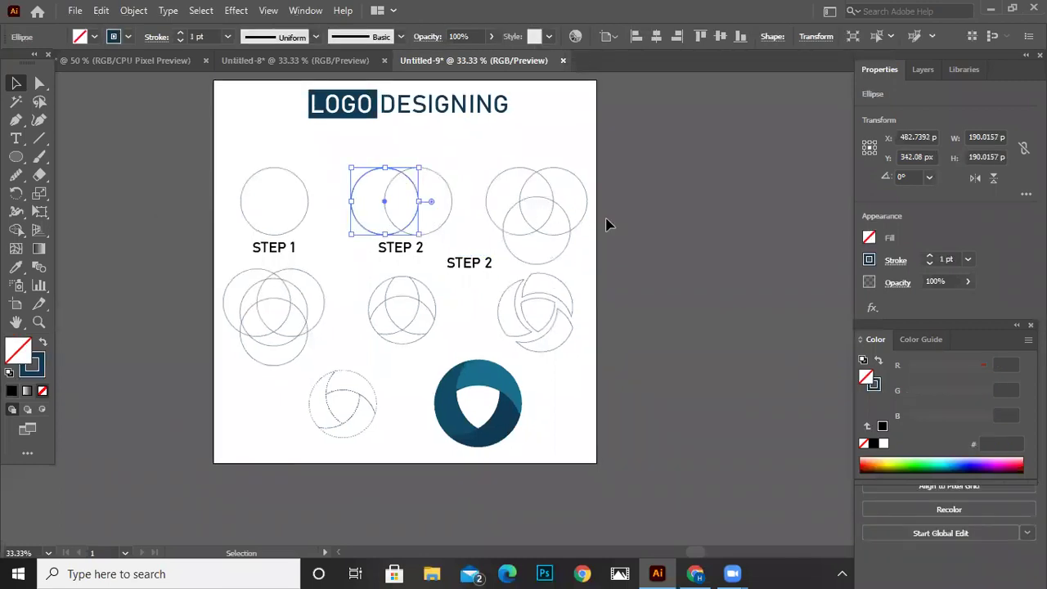
click(412, 219)
drag(413, 212, 409, 194)
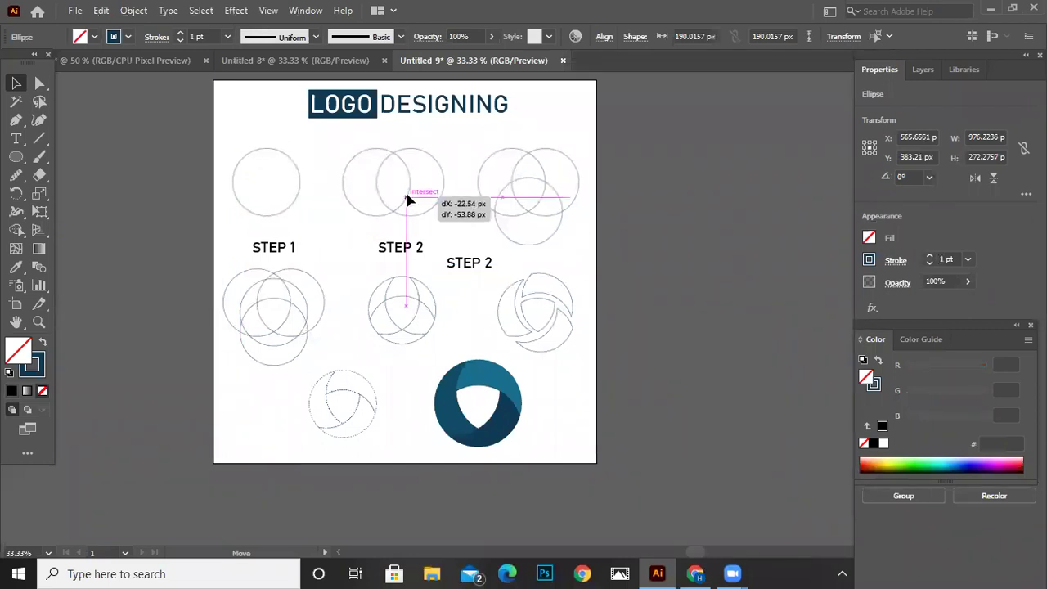
drag(406, 195, 407, 196)
- Place the third label under the three-circle step and change it to 'STEP 3'
drag(479, 265, 540, 255)
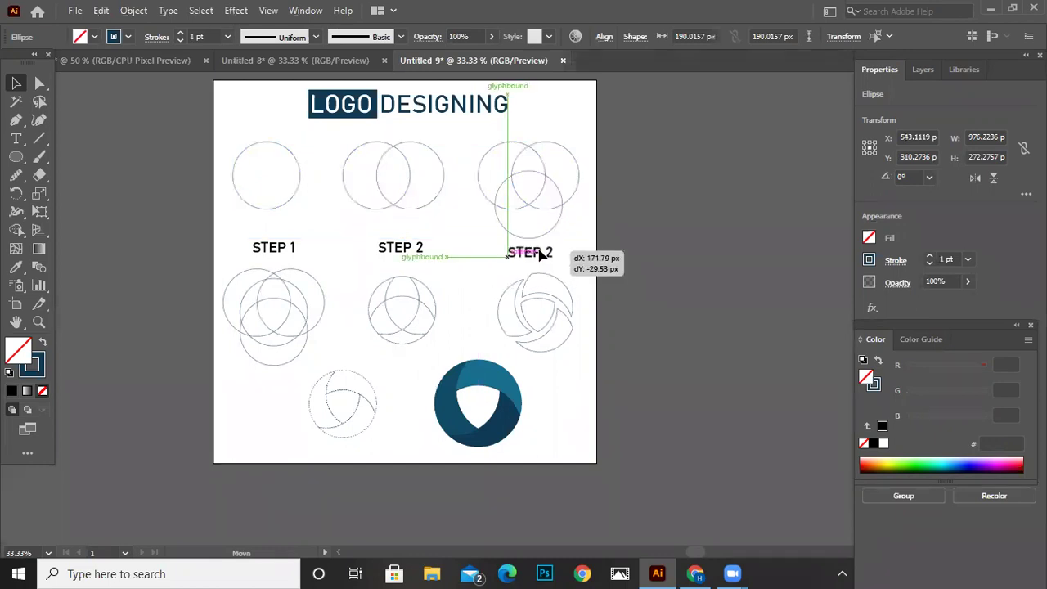
drag(406, 252, 391, 260)
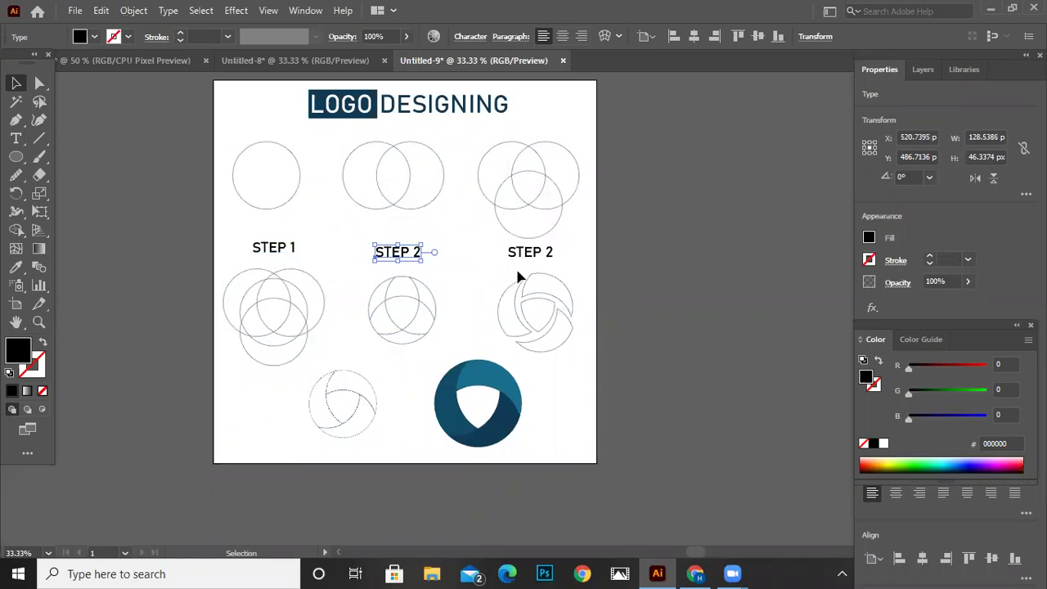
scroll(540, 256, up, 1)
scroll(561, 250, up, 2)
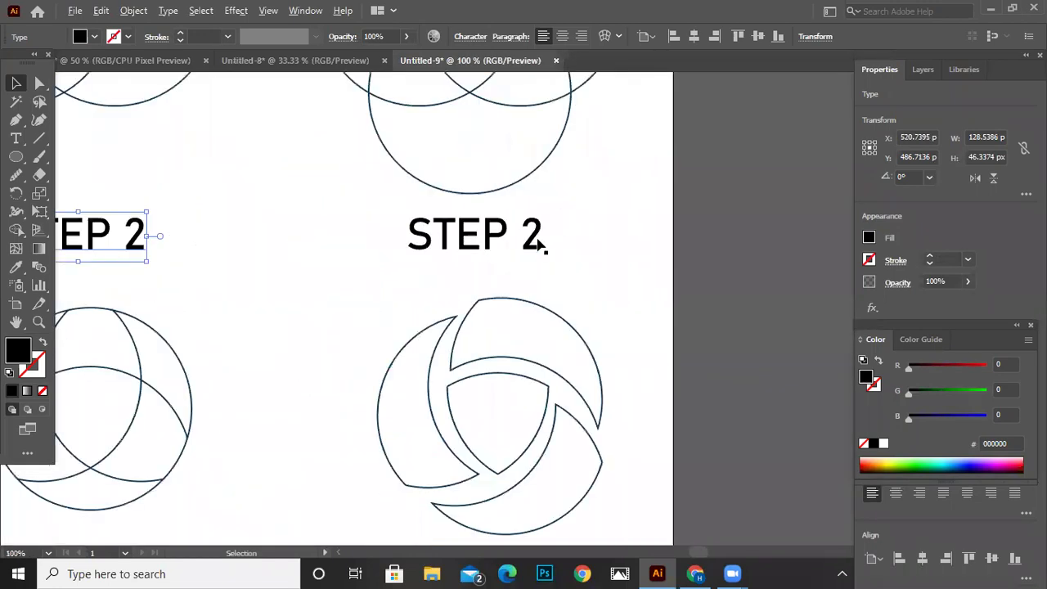
double_click(545, 253)
key(BackSpace)
text(3)
click(15, 82)
- Duplicate the STEP 3 label down-left beside the dashed sketch
scroll(362, 350, down, 1)
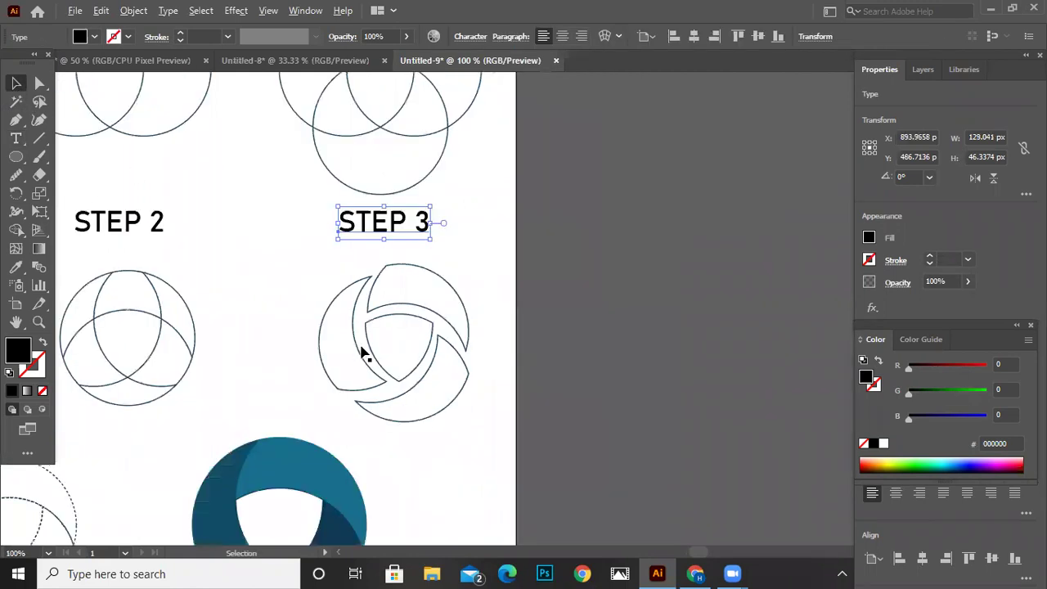
scroll(219, 373, down, 2)
scroll(670, 298, left, 4)
alt+drag(715, 289, 454, 421)
scroll(428, 404, up, 2)
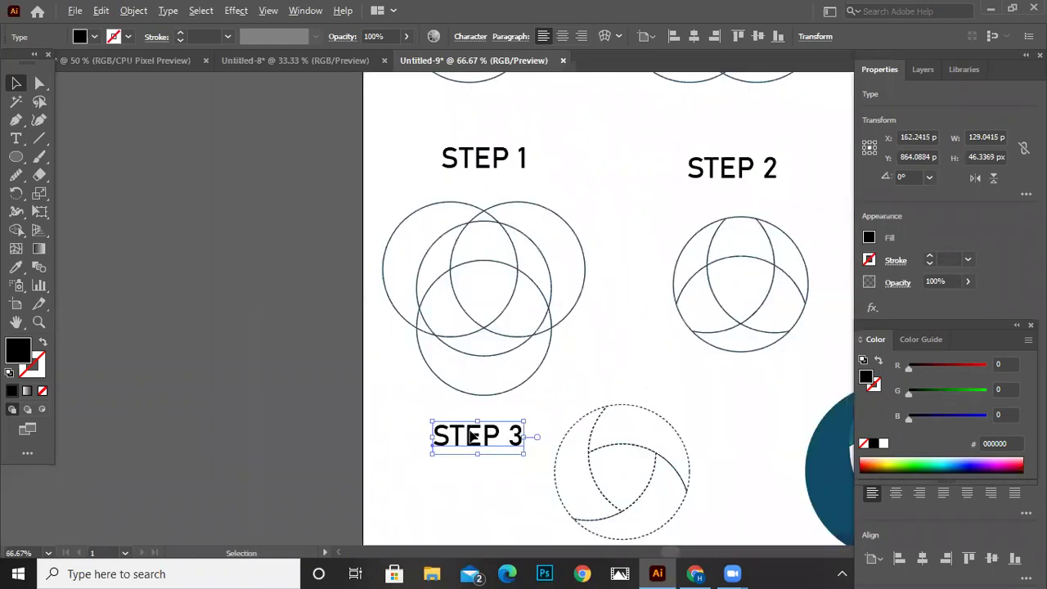
scroll(472, 437, up, 2)
scroll(512, 444, down, 4)
scroll(572, 405, left, 1)
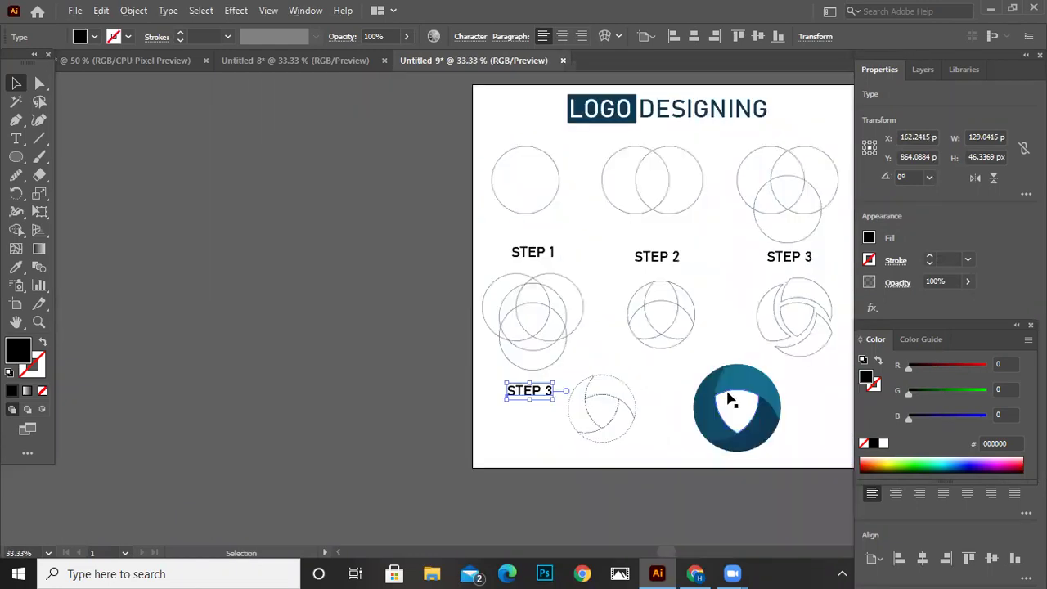
scroll(644, 389, right, 2)
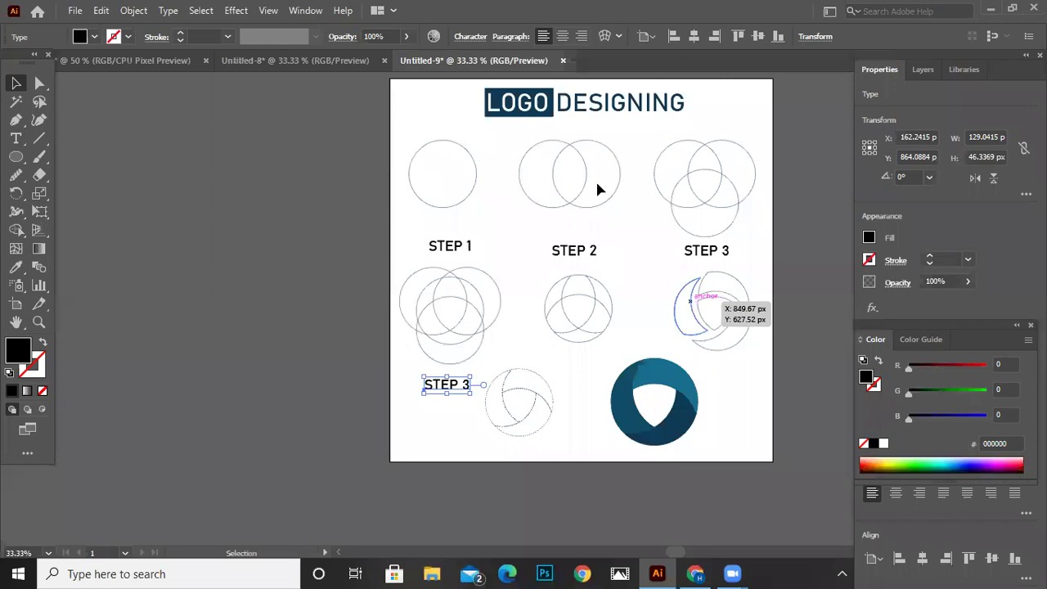
- Nudge the STEP 1–2 circles down and raise the STEP 3 label slightly
click(554, 184)
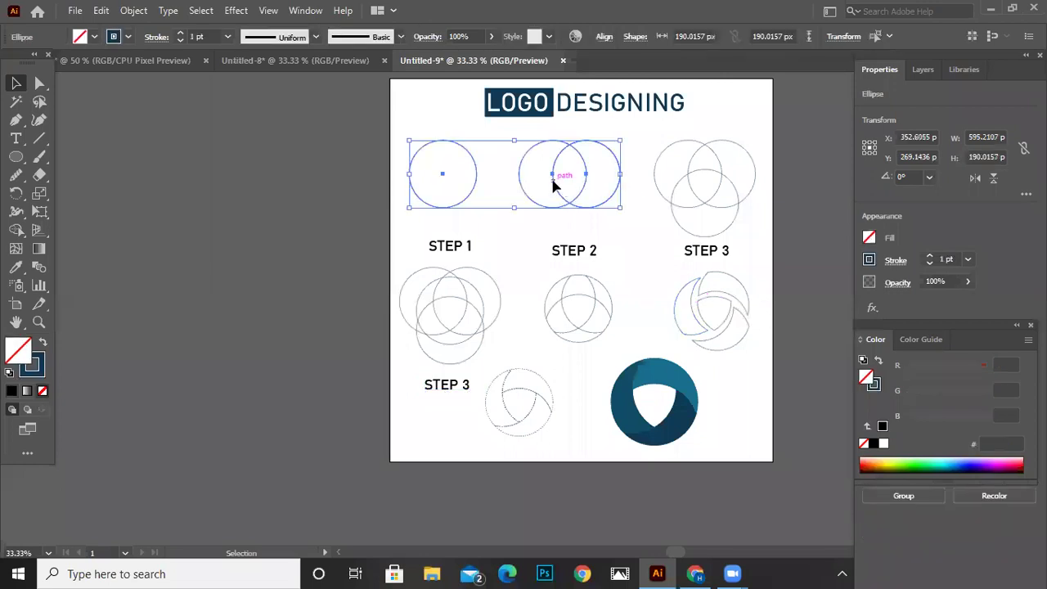
drag(552, 186, 554, 197)
click(360, 321)
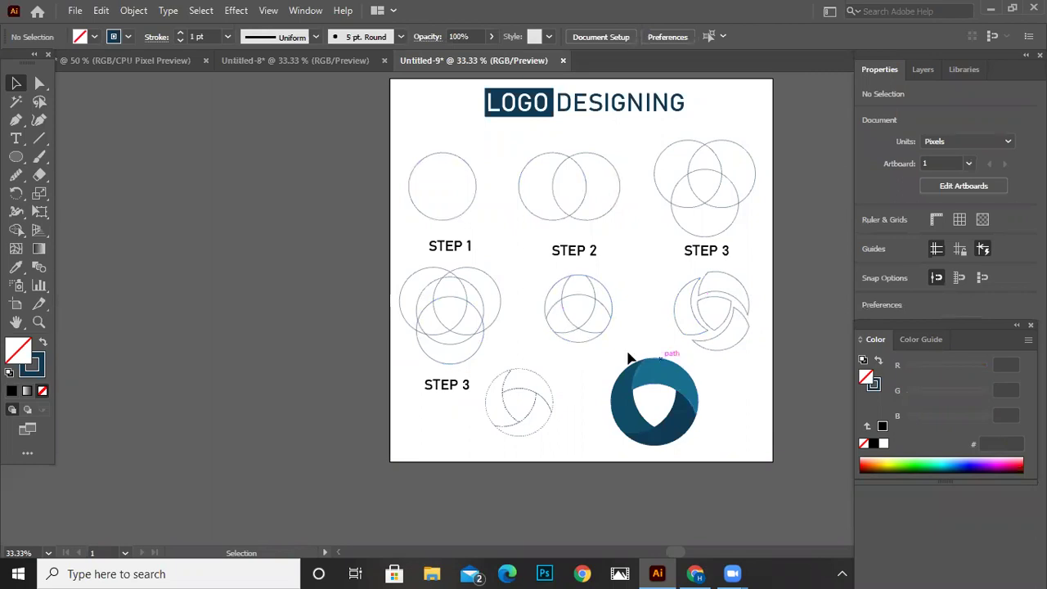
drag(447, 386, 445, 381)
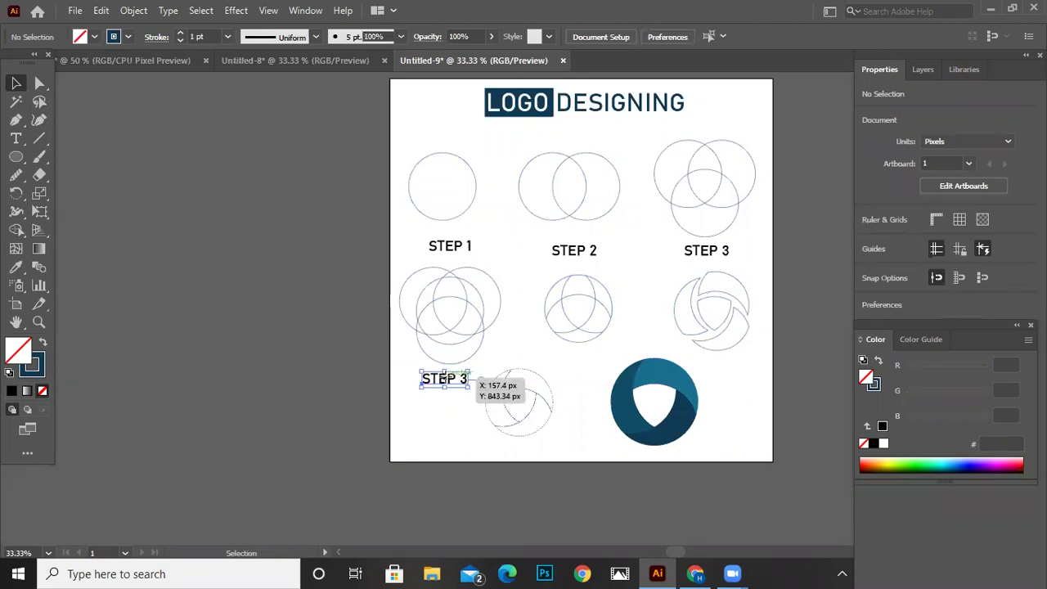
- Shift the second-row circle graphics toward STEP 3 and raise them and the top-left circles
mouse_move(596, 311)
mouse_down()
mouse_move(732, 296)
mouse_move(724, 316)
mouse_move(747, 300)
mouse_up()
shift+click(706, 327)
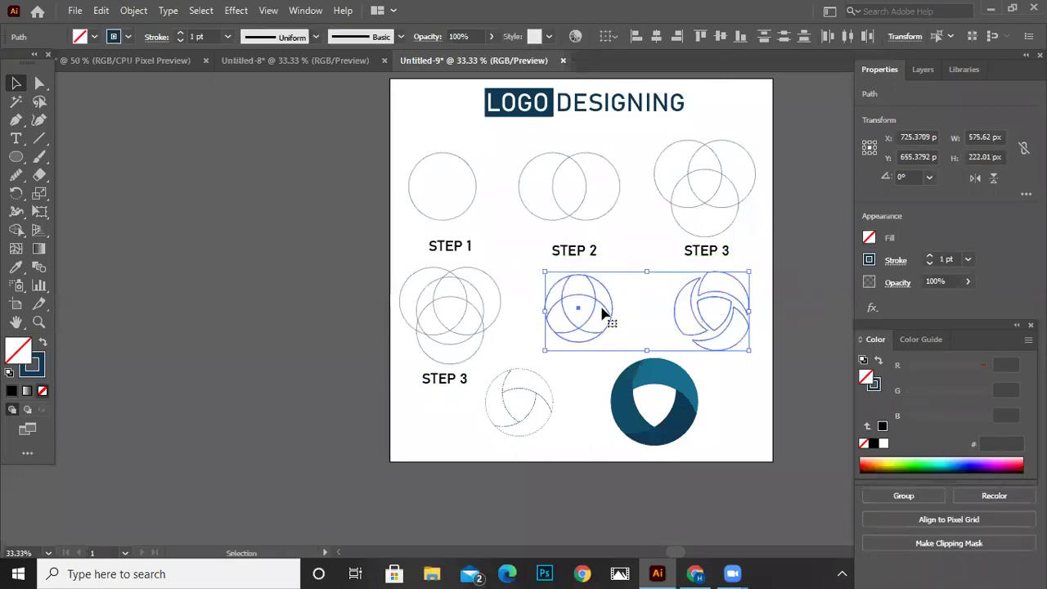
drag(603, 313, 594, 304)
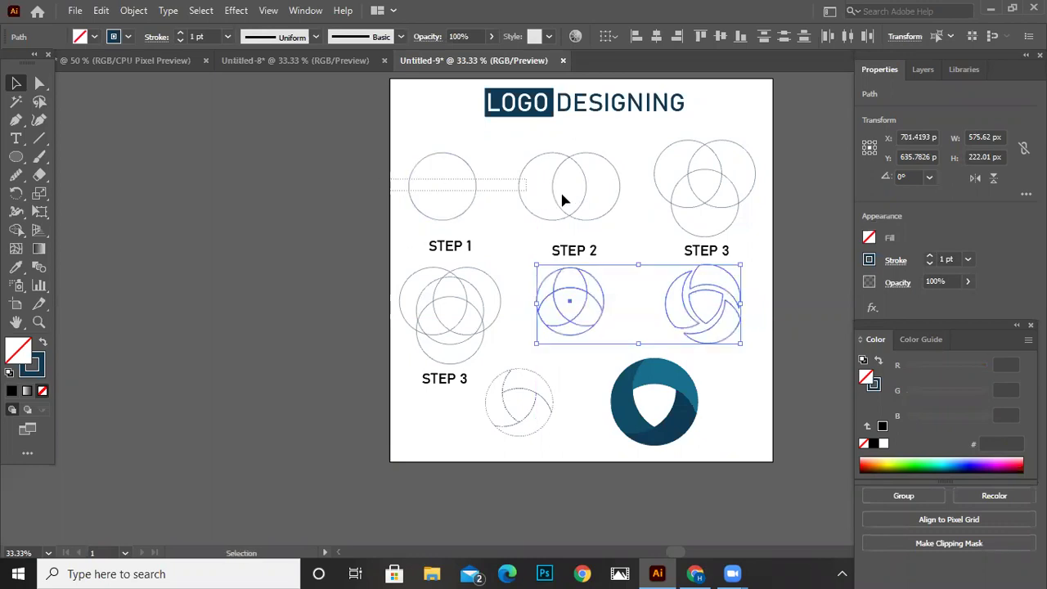
mouse_move(608, 204)
mouse_down()
mouse_move(540, 204)
mouse_move(518, 182)
mouse_up()
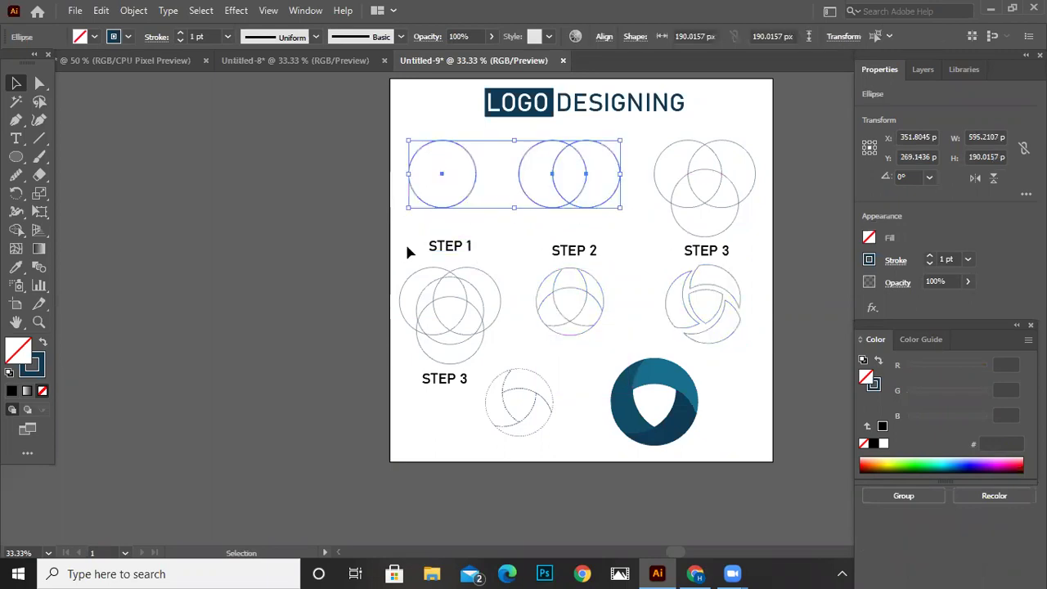
- Align the STEP 2 label with STEP 1 and move the four-circle group up and right
drag(589, 258, 592, 254)
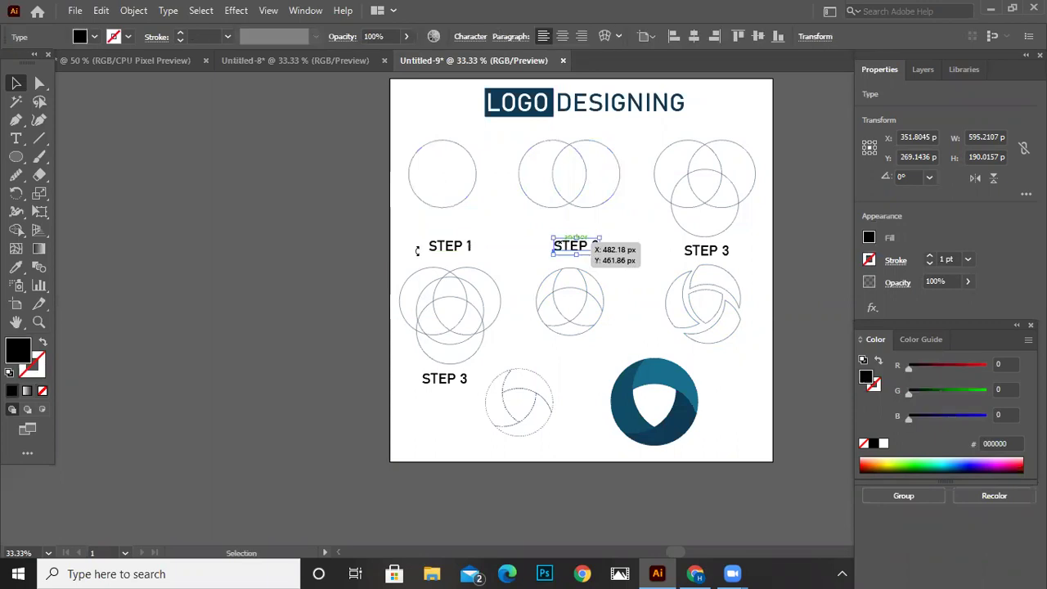
click(398, 327)
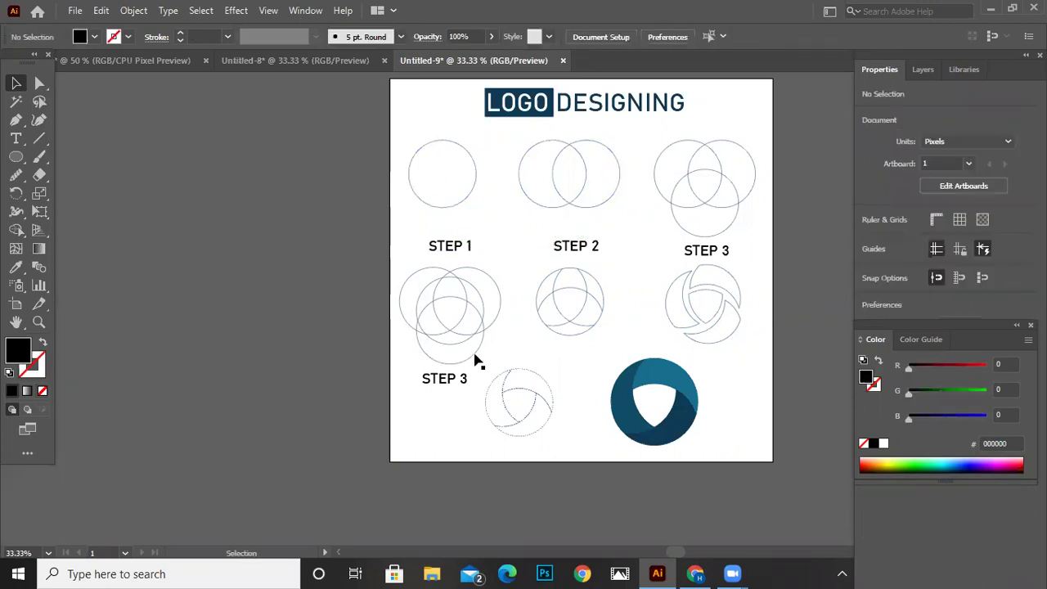
drag(456, 334, 456, 329)
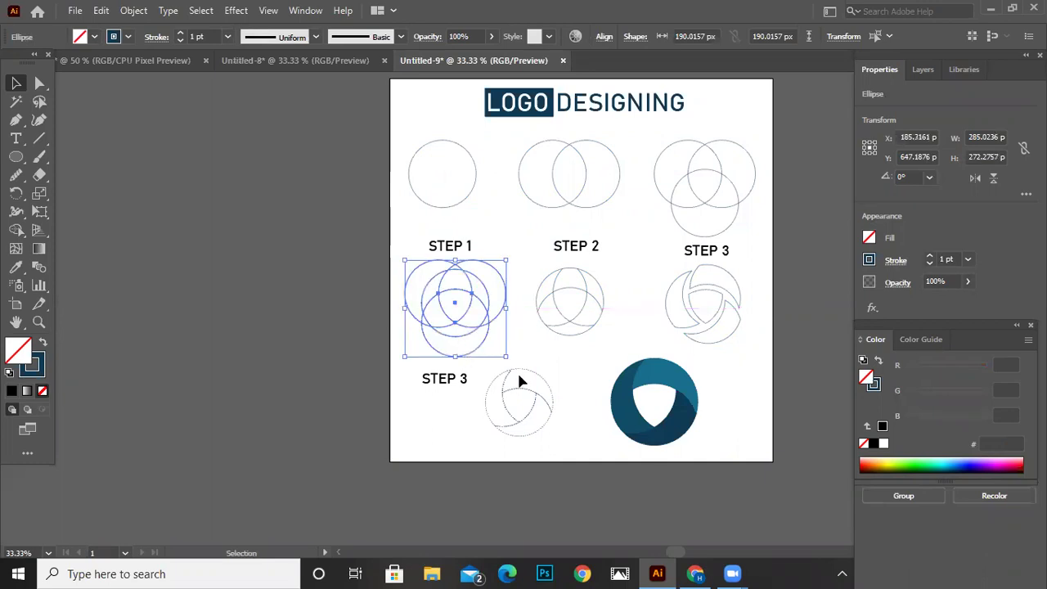
scroll(507, 426, right, 1)
scroll(440, 422, right, 4)
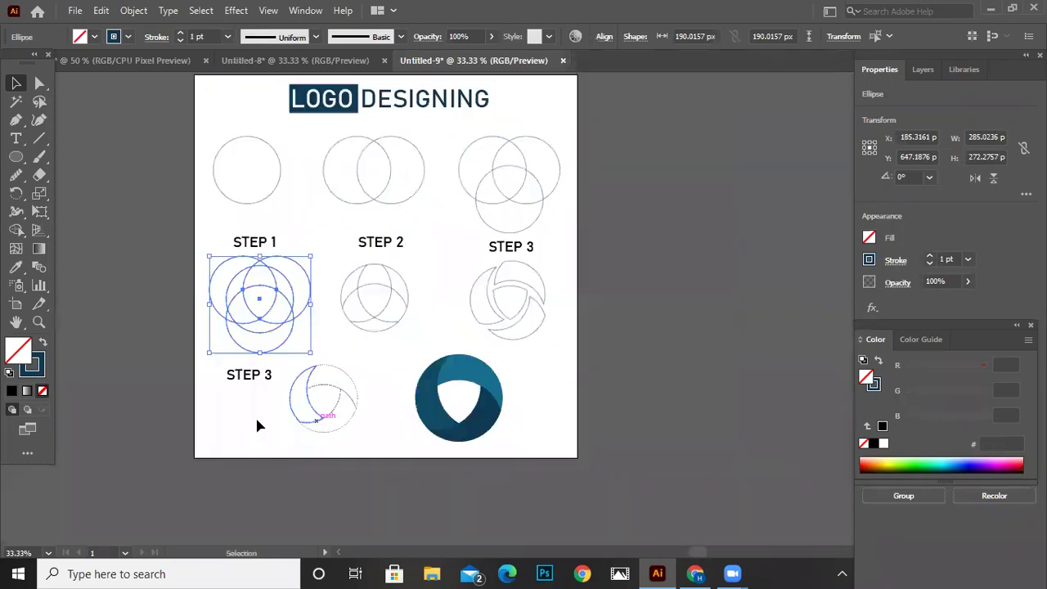
- Raise the lower STEP 3 and STEP 1 labels and line STEP 2 up with STEP 1
drag(250, 377, 262, 374)
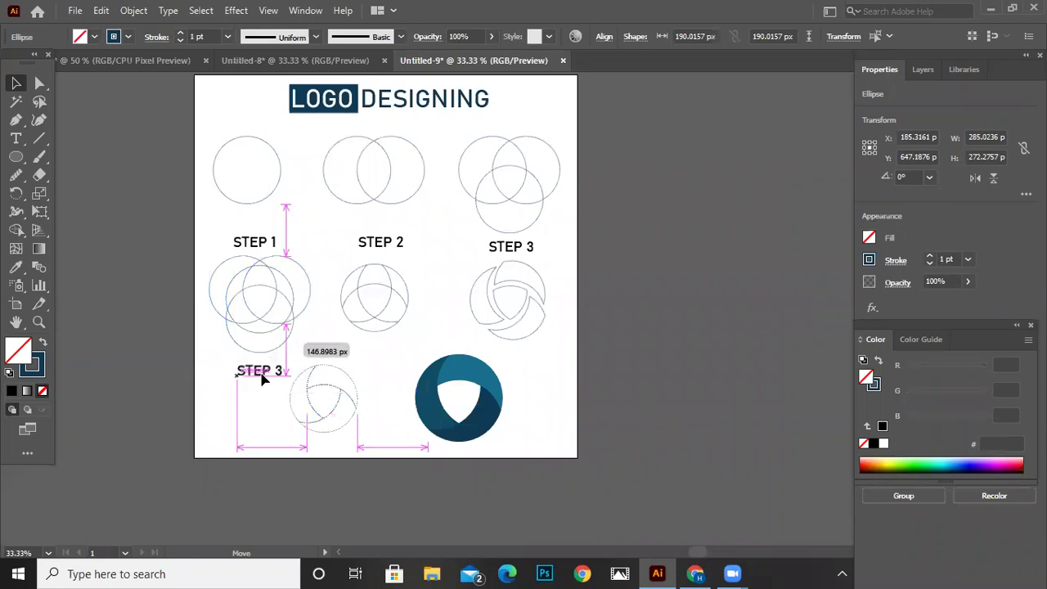
drag(260, 249, 254, 245)
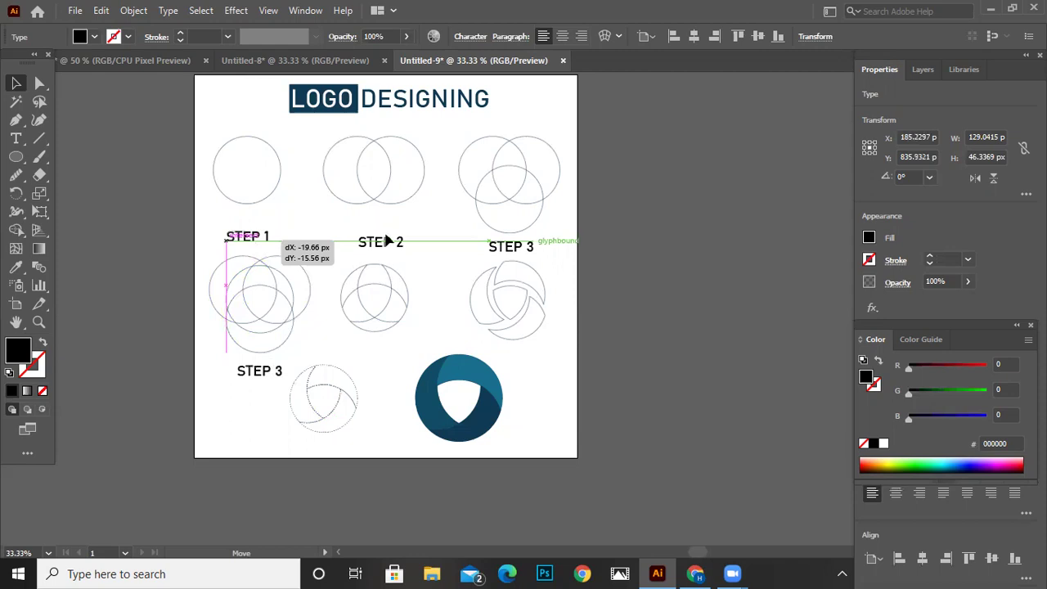
drag(387, 240, 390, 238)
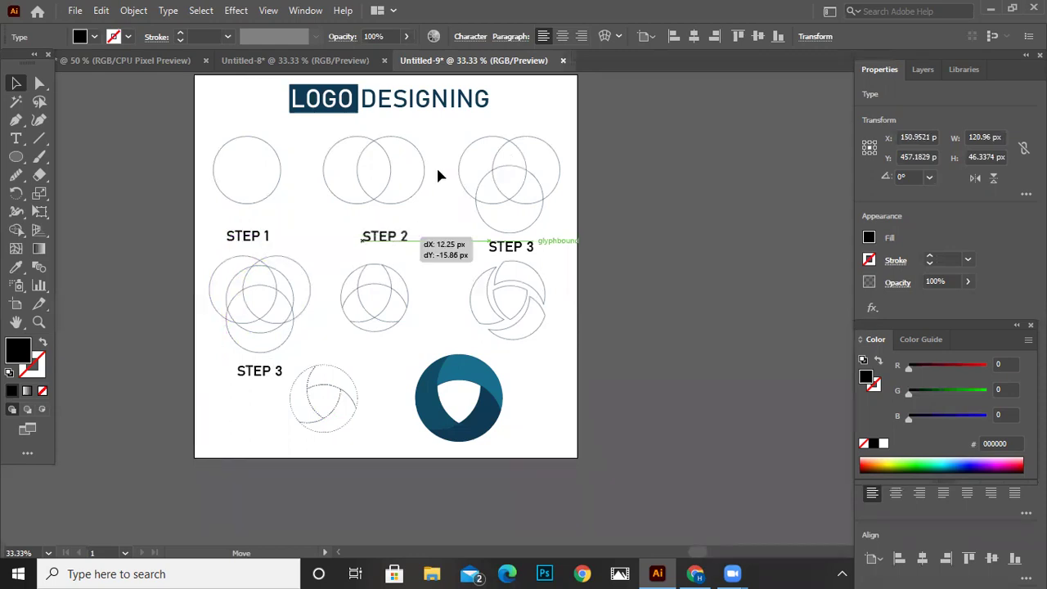
- Raise the three-circle group and align the top STEP 3 label with STEP 1 and 2
click(517, 196)
drag(515, 192, 505, 182)
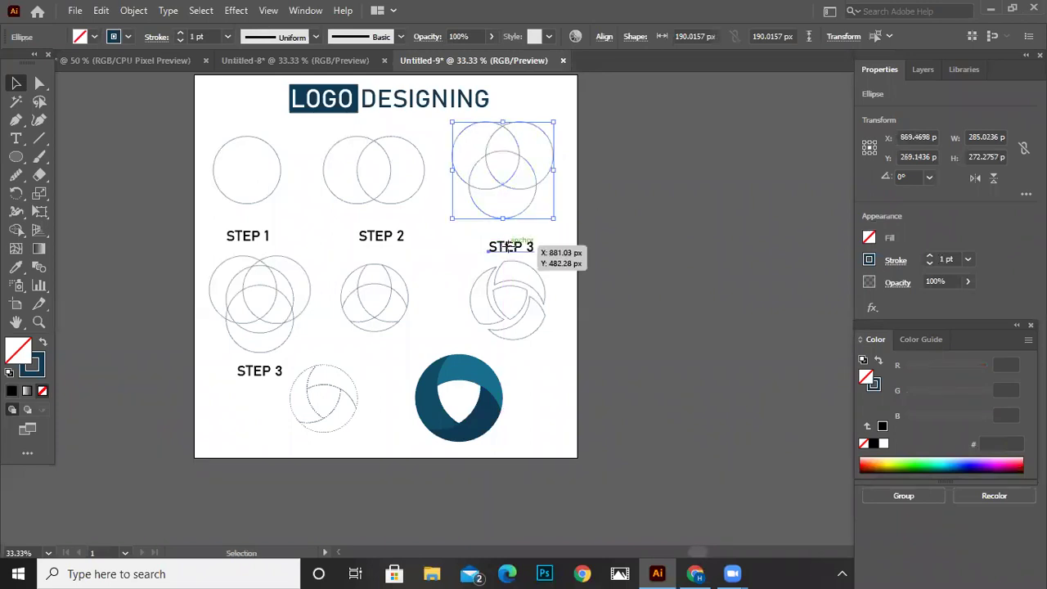
click(507, 249)
drag(508, 249, 498, 237)
click(449, 332)
- Move the four-circle group down toward the lower STEP 3 label
drag(469, 297, 498, 291)
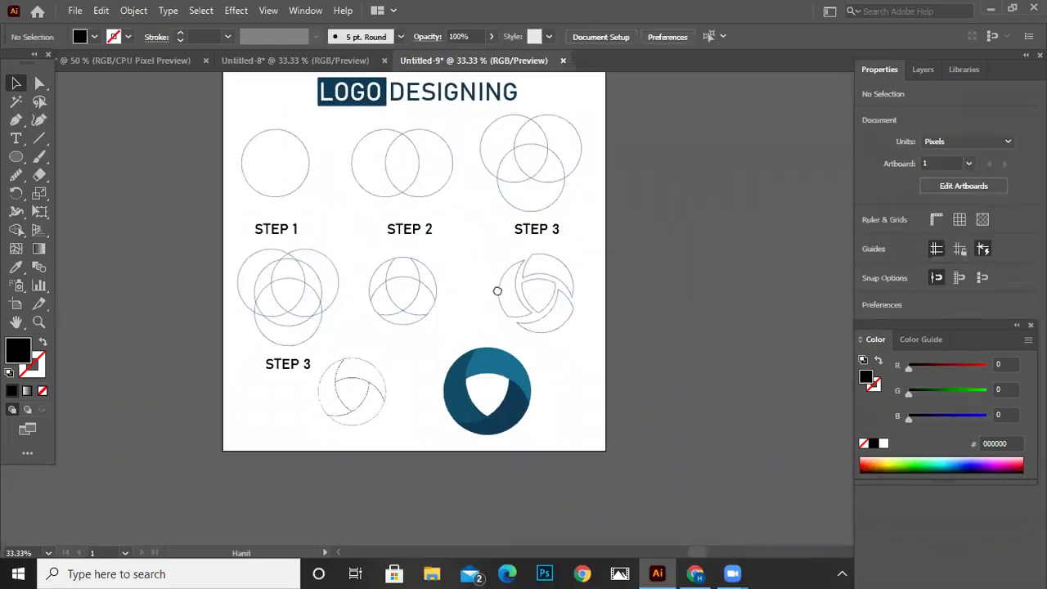
drag(323, 326, 349, 314)
click(360, 324)
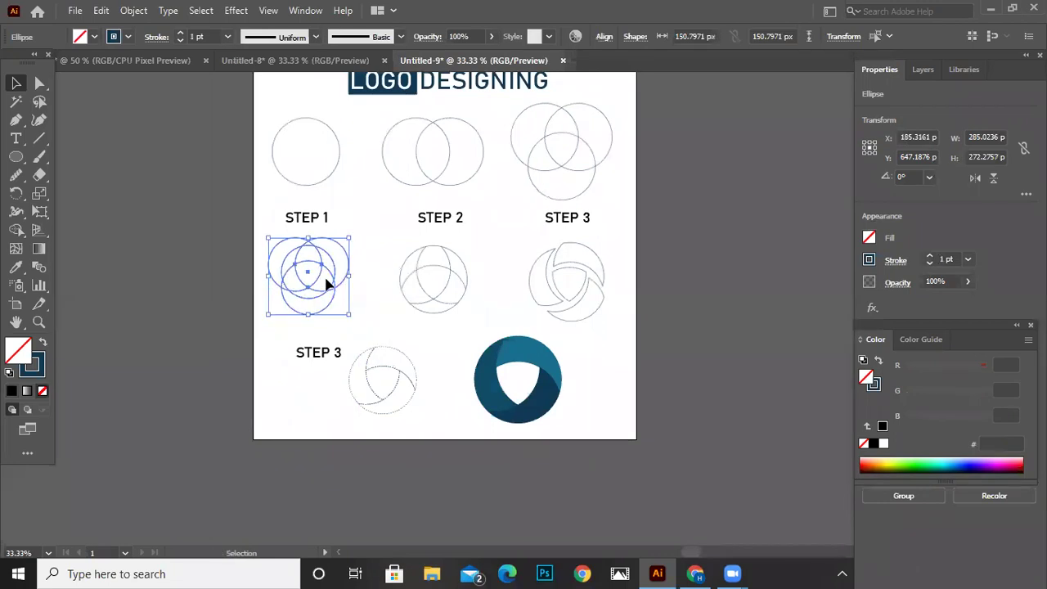
drag(324, 273, 320, 338)
click(320, 337)
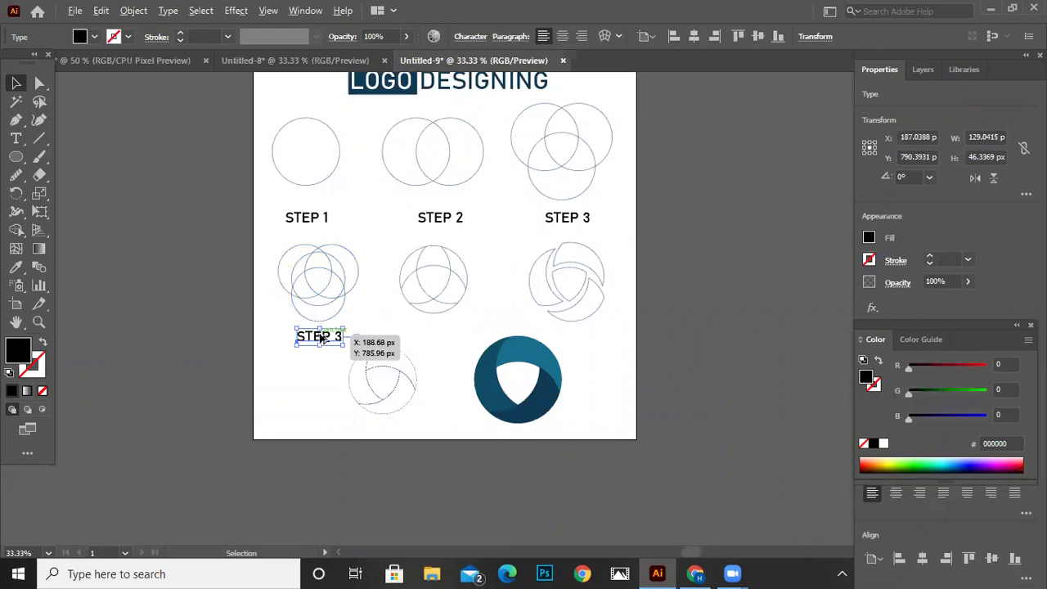
- Relabel the lower STEP 3 label as STEP 4
scroll(324, 335, up, 2)
scroll(324, 352, up, 2)
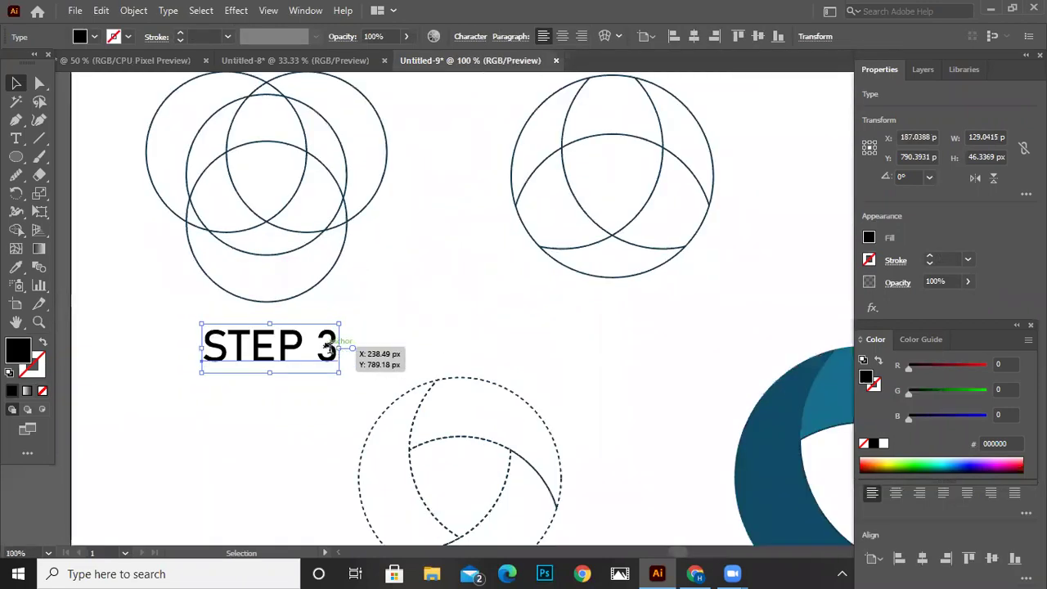
double_click(334, 350)
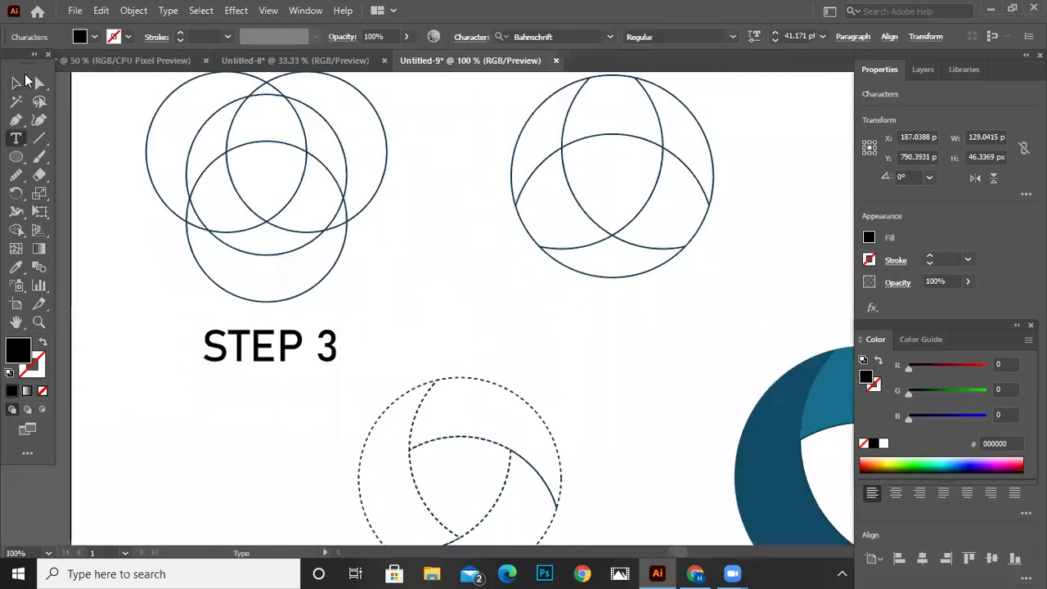
key(BackSpace)
text(4)
key(Escape)
- Duplicate the STEP 4 label to the right and change it to STEP 5
drag(302, 346, 614, 348)
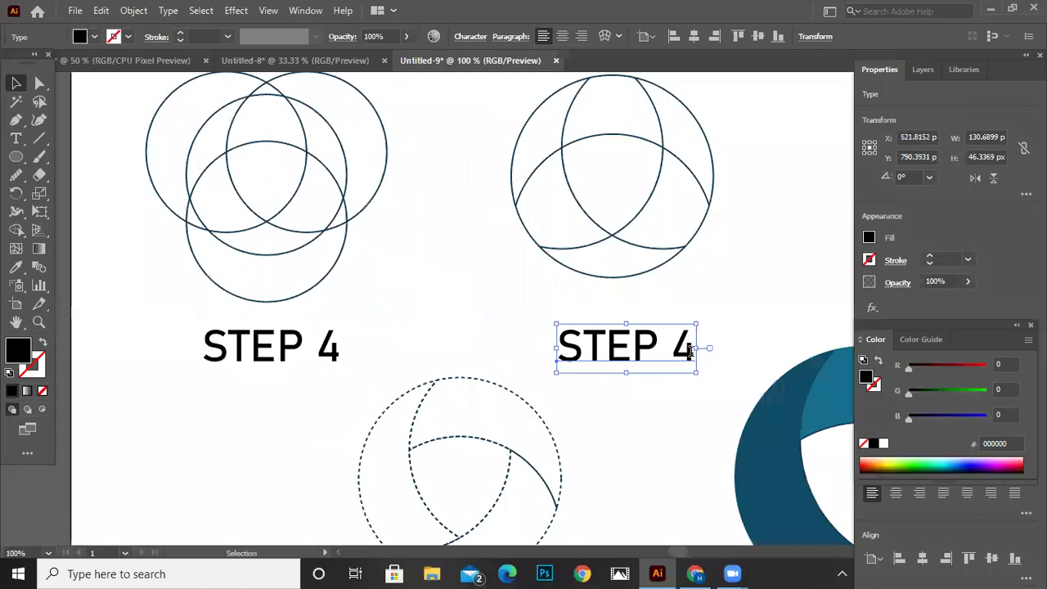
double_click(689, 350)
key(BackSpace)
text(5)
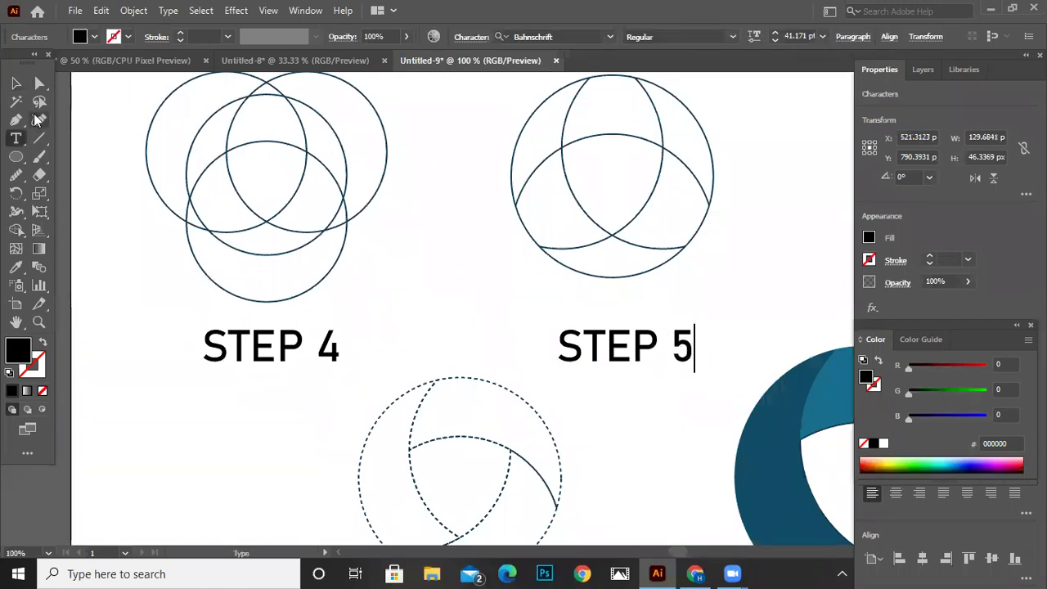
key(Escape)
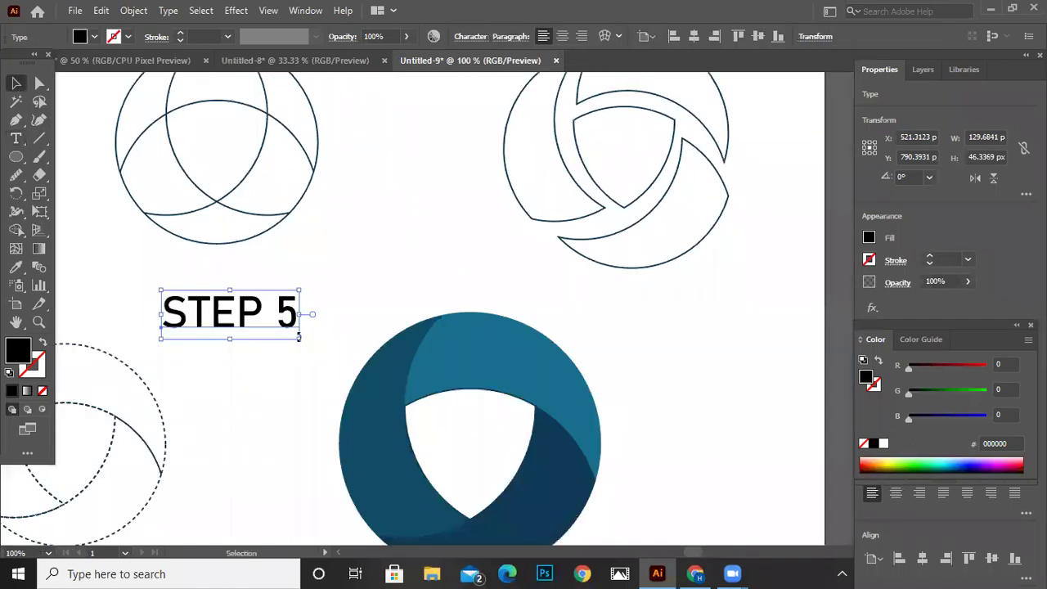
- Copy STEP 5 further right as STEP 6, then zoom out to view the artboard
drag(219, 320, 684, 315)
key(t)
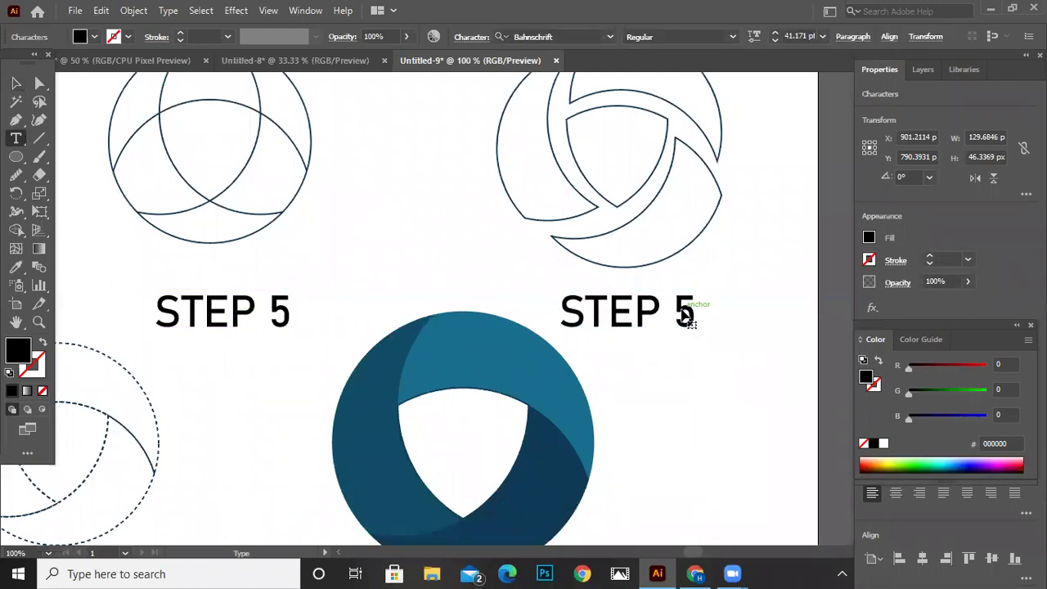
key(BackSpace)
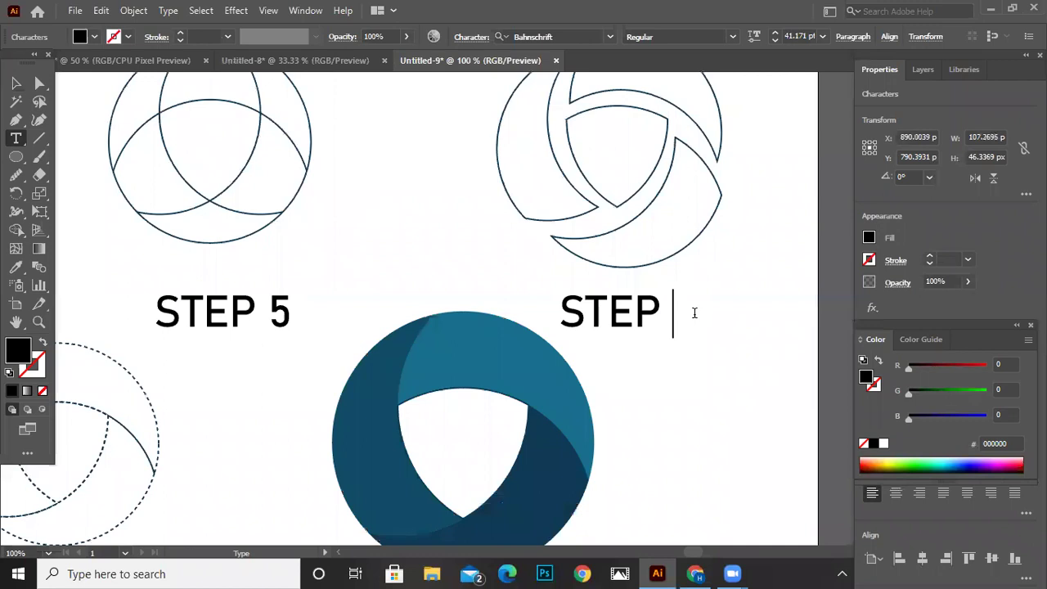
text(6)
key(Escape)
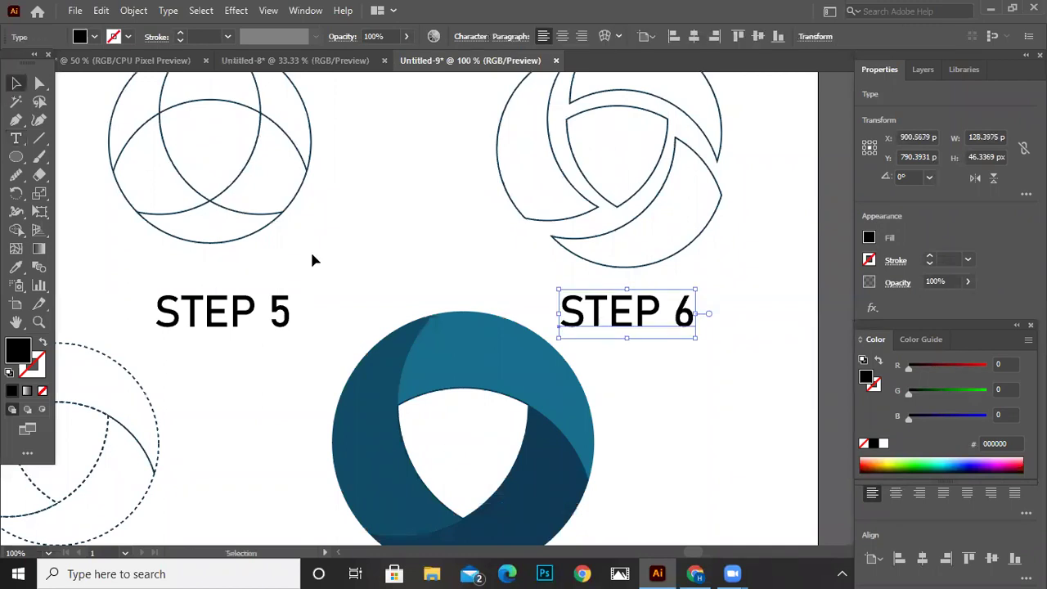
key(ctrl+minus)
key(ctrl+minus)
click(205, 294)
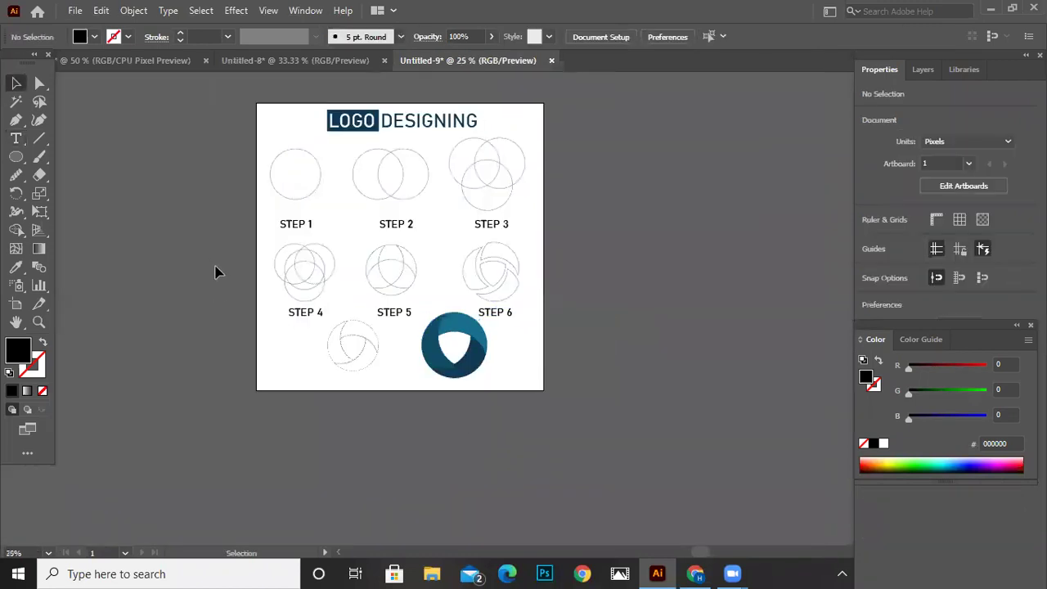
- Marquee-select the STEP 4–6 circles and move them slightly higher
click(397, 271)
ctrl+click(397, 262)
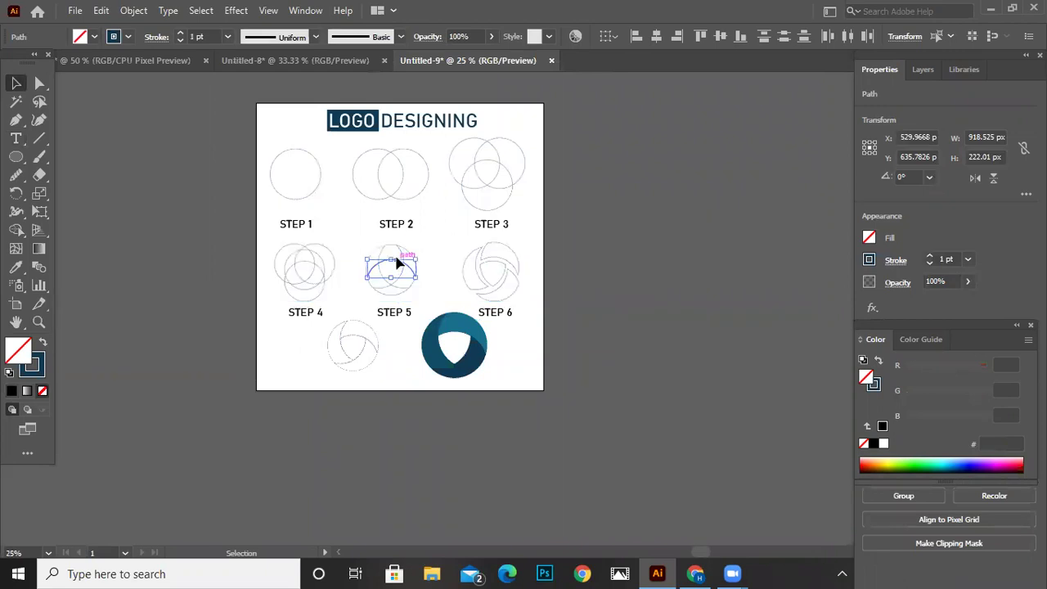
drag(265, 272, 564, 274)
drag(400, 266, 401, 260)
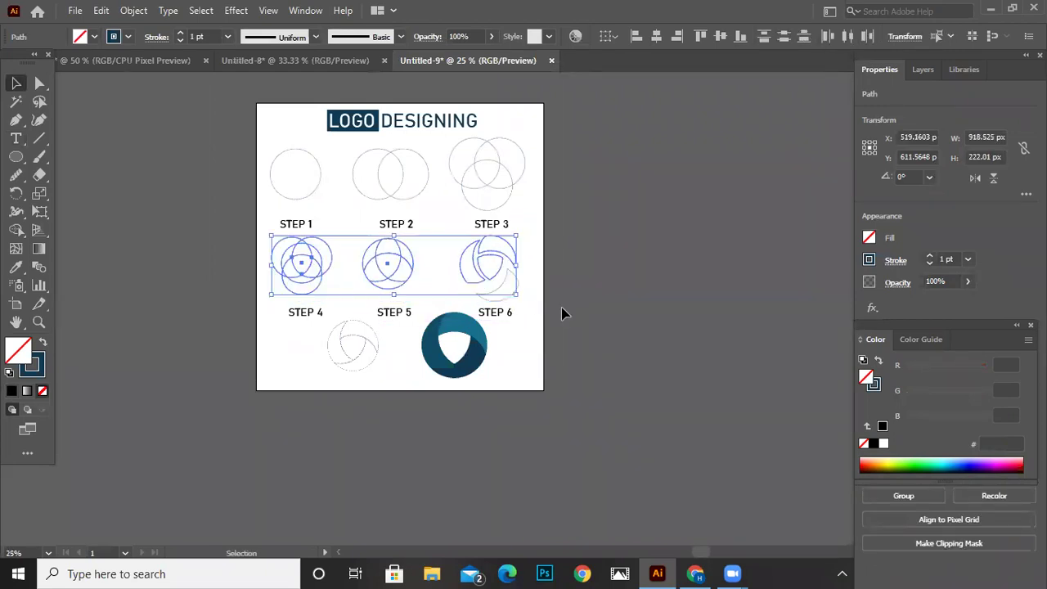
key(ctrl+z)
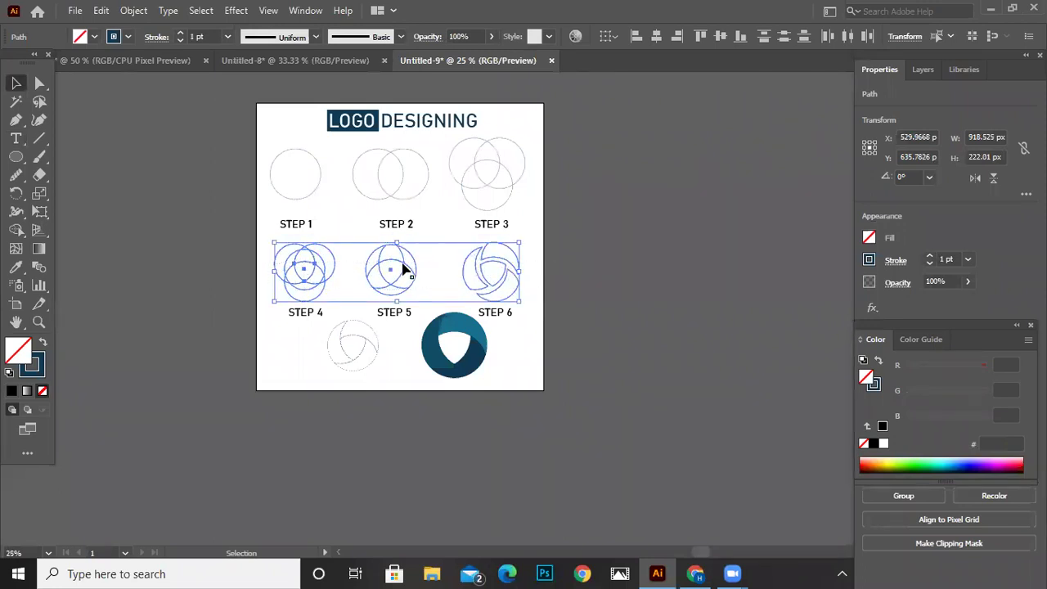
drag(403, 269, 405, 261)
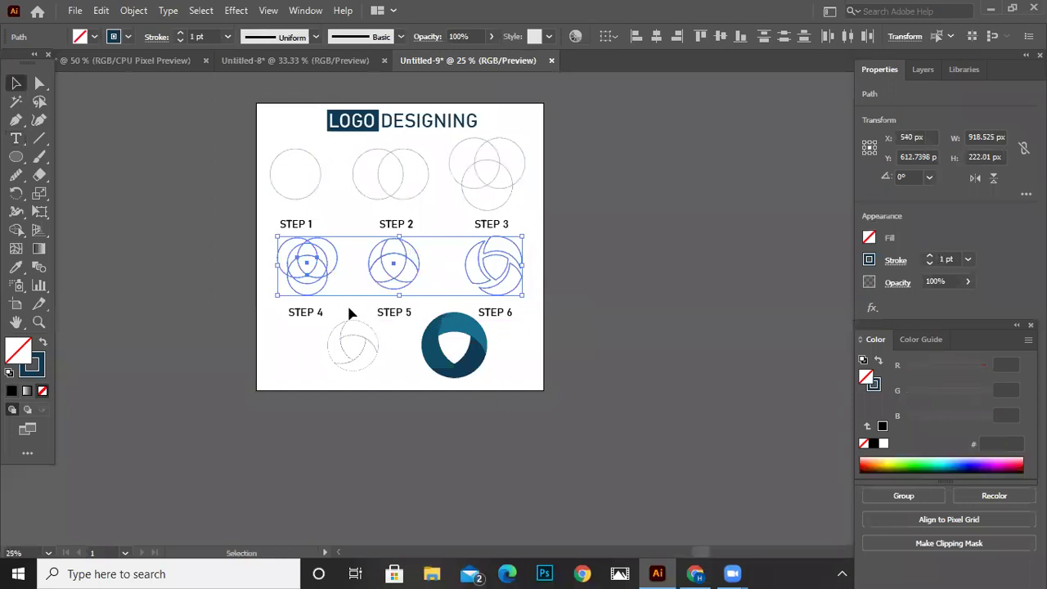
- Raise the STEP 4, STEP 5 and STEP 6 labels into one aligned row
drag(294, 316, 295, 309)
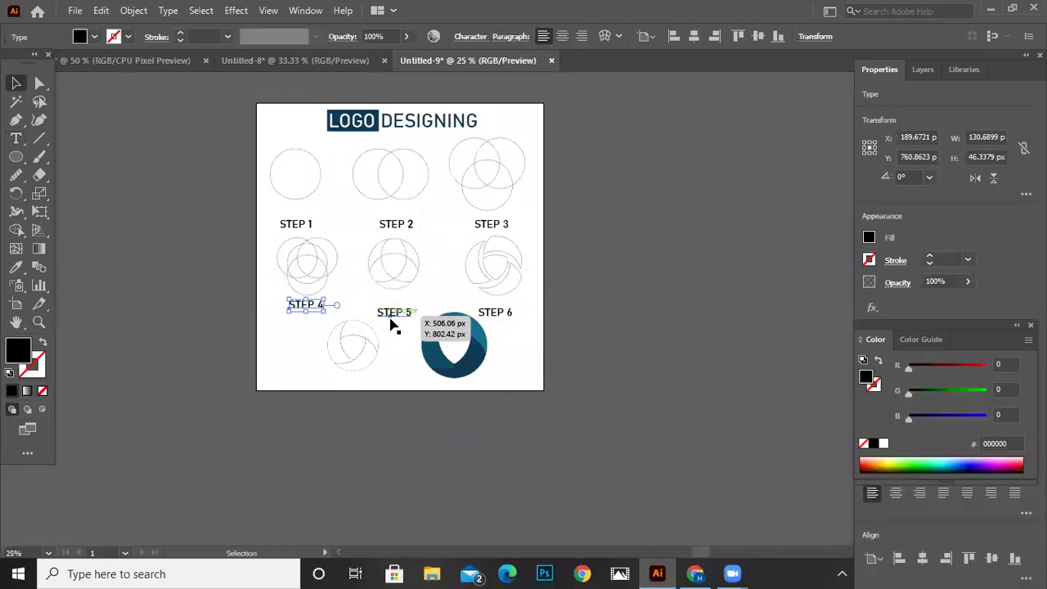
drag(392, 316, 392, 308)
drag(497, 308, 504, 303)
click(556, 343)
- Nudge the dotted sketch up and copy the STEP 4 label beneath it
scroll(409, 368, up, 2)
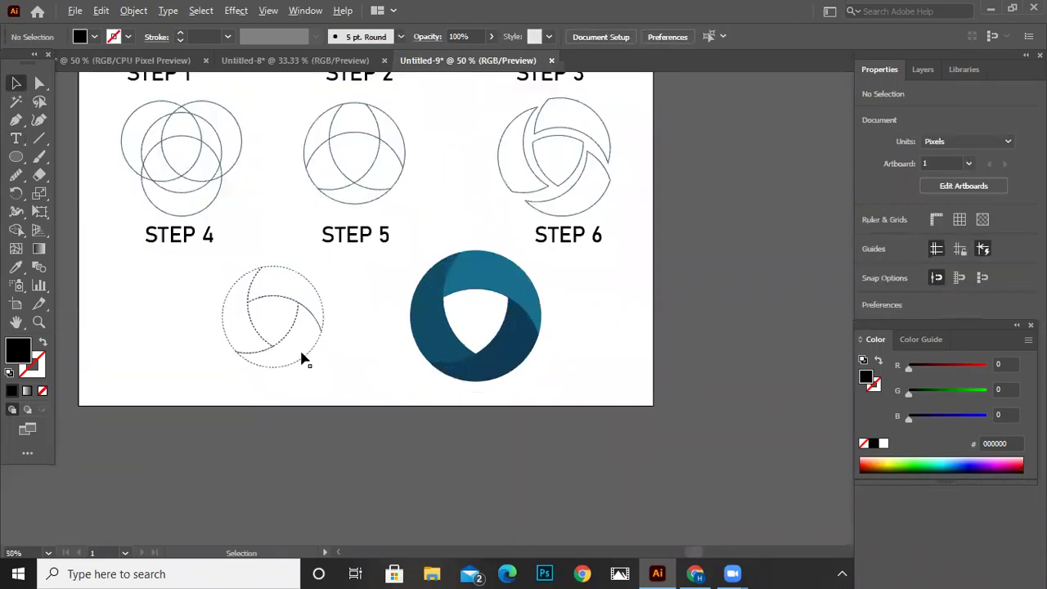
scroll(396, 337, left, 3)
click(401, 309)
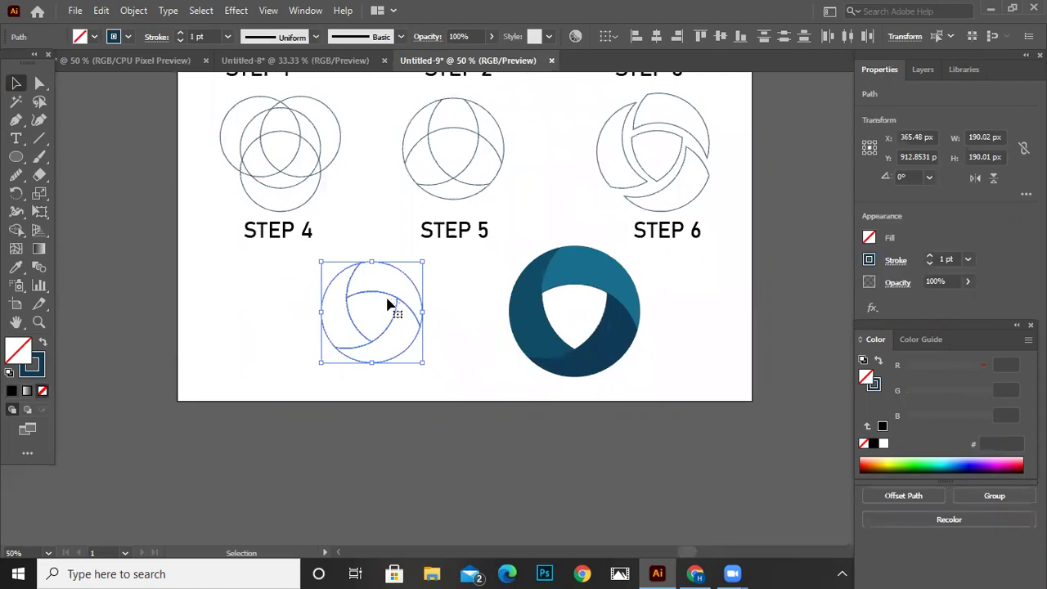
shift+click(321, 303)
click(382, 292)
drag(382, 292, 382, 286)
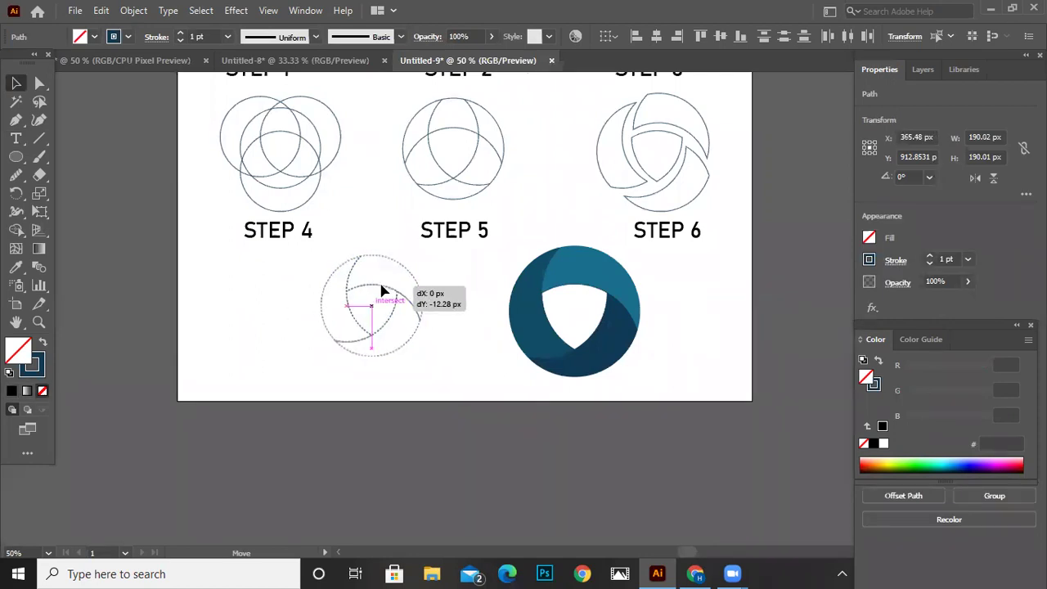
mouse_move(282, 239)
mouse_down()
mouse_move(356, 383)
mouse_move(372, 394)
mouse_up()
- Retype the copied label as 'PROCESS WORK' and centre it under the sketch
double_click(371, 389)
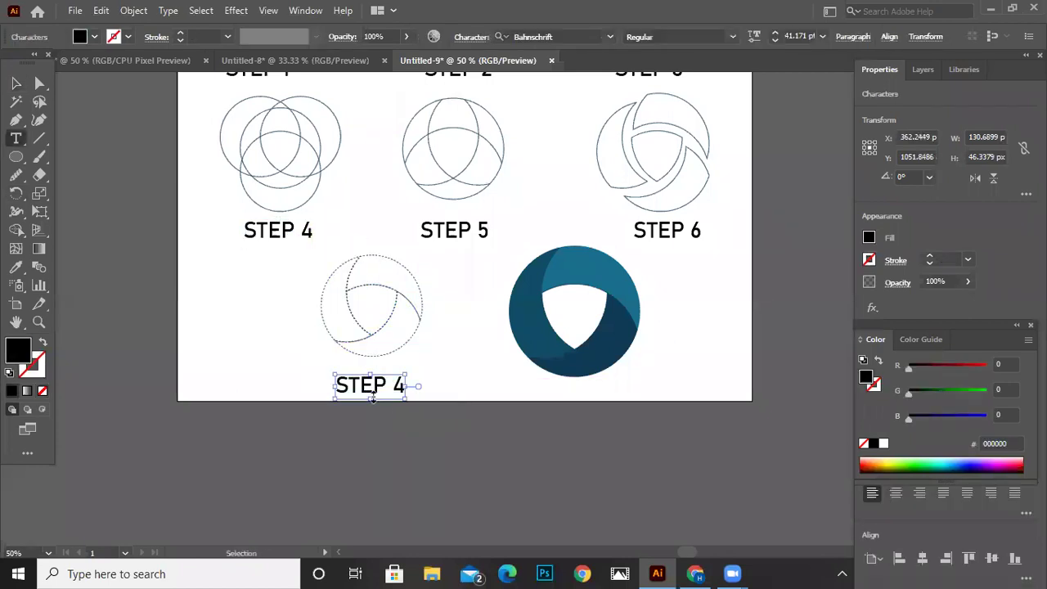
key(ctrl+a)
text(PROFE)
key(BackSpace)
key(BackSpace)
text(CESS WORK)
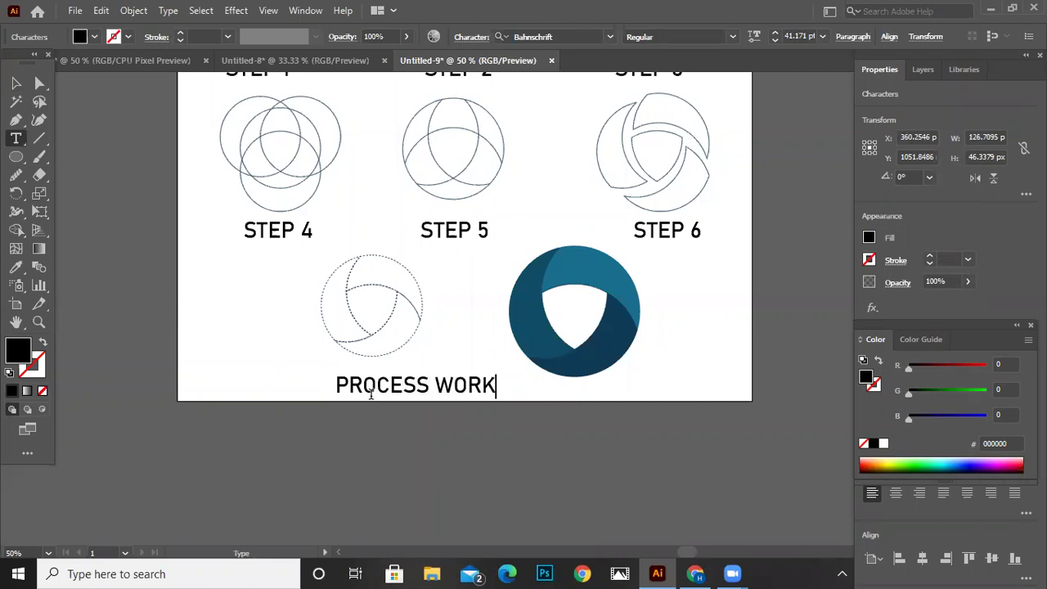
click(16, 83)
mouse_move(429, 392)
mouse_down()
mouse_move(407, 382)
mouse_move(434, 368)
mouse_up()
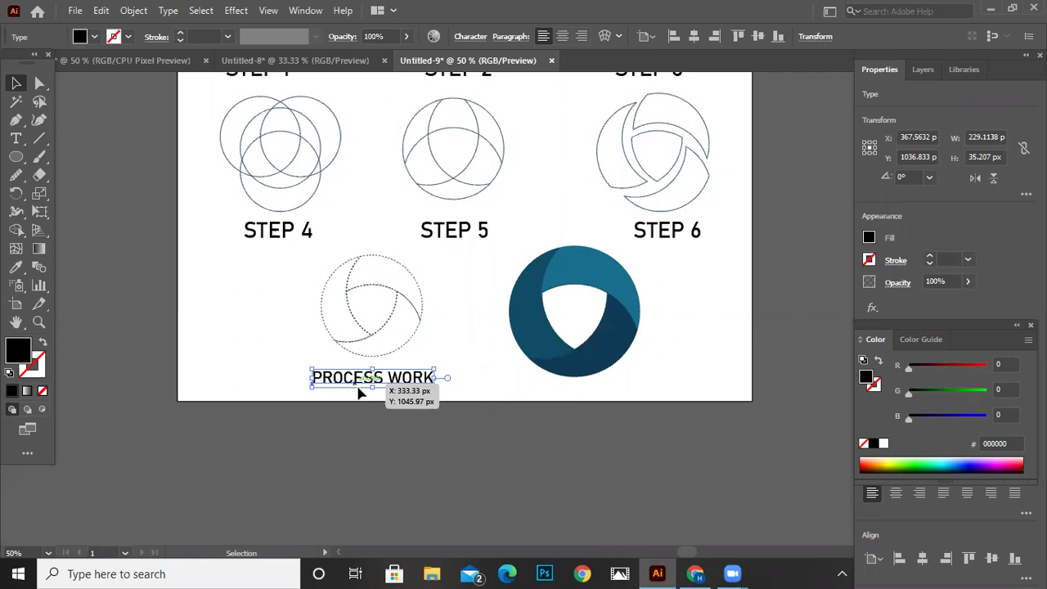
- Copy the label under the blue logo and retype it 'FINAL LOGO'
drag(357, 394, 653, 396)
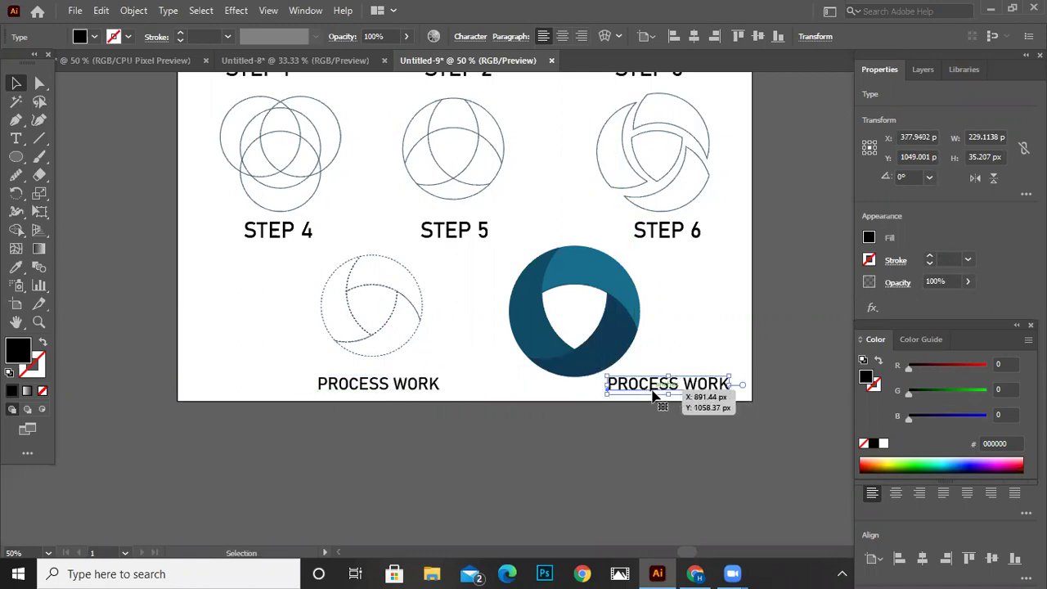
triple_click(652, 389)
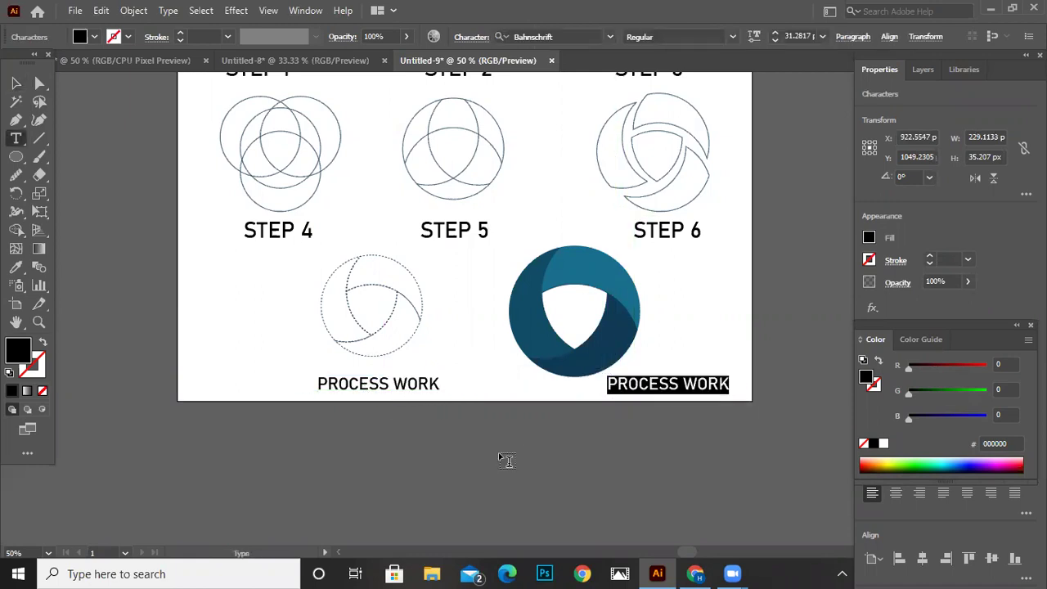
text(FINAL )
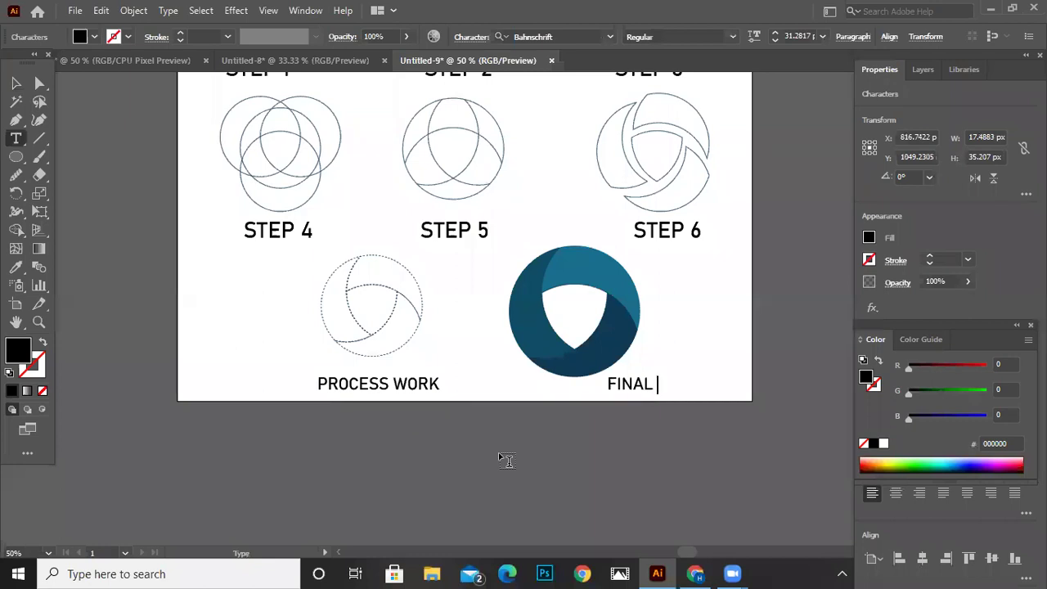
text(LOGO)
click(15, 83)
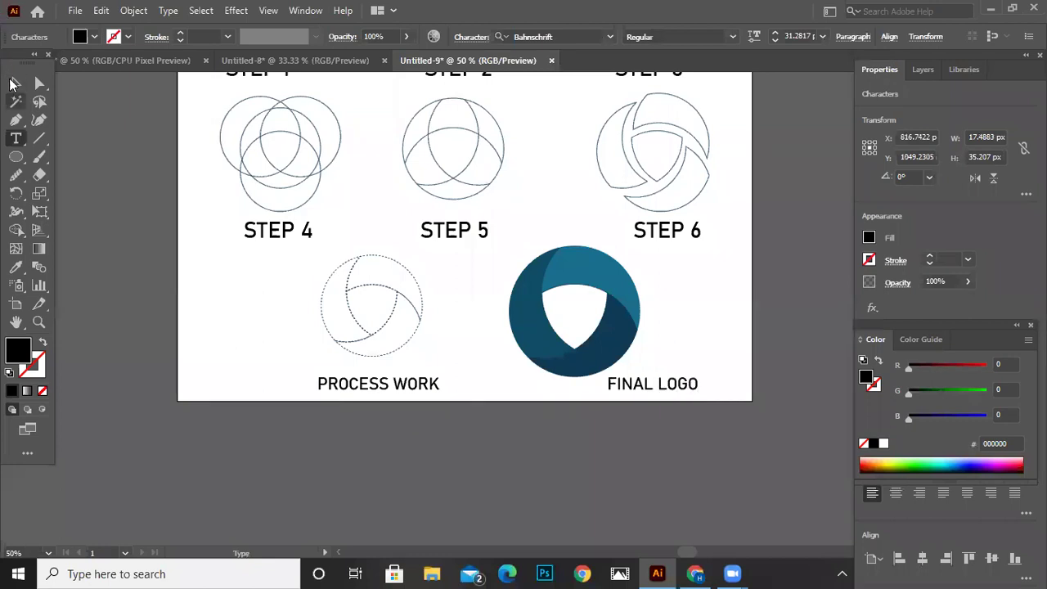
- Shrink the blue shield logo slightly and move FINAL LOGO under it
key(ctrl+minus)
key(ctrl+minus)
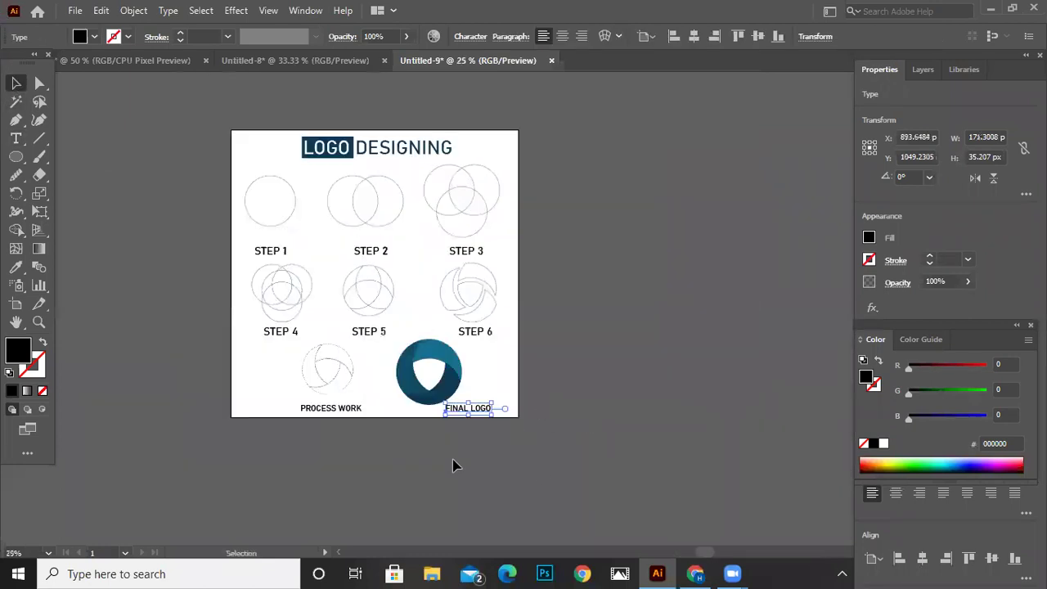
scroll(432, 445, up, 2)
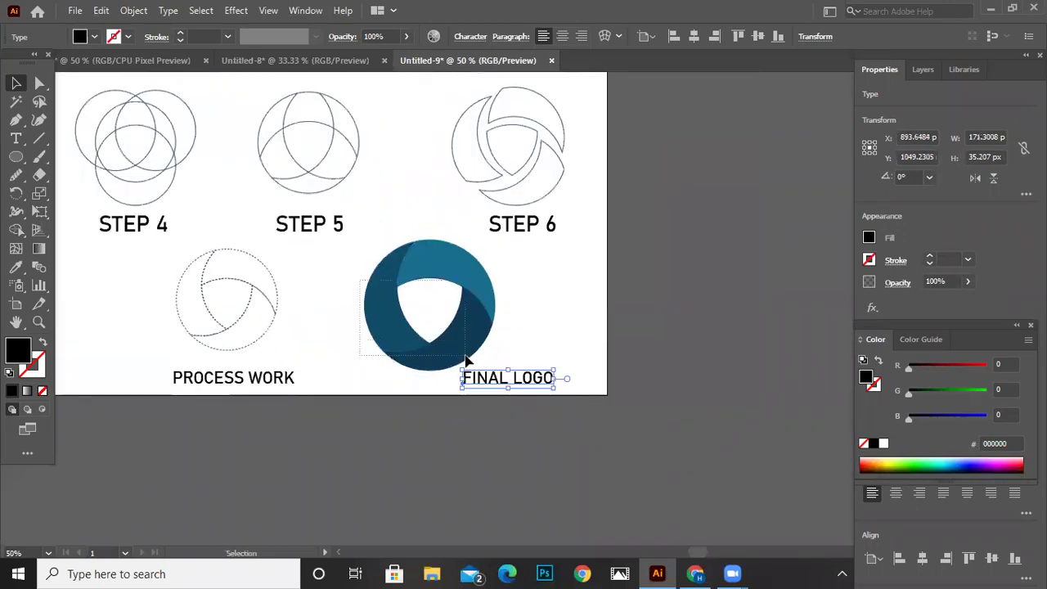
click(467, 350)
drag(478, 254, 467, 275)
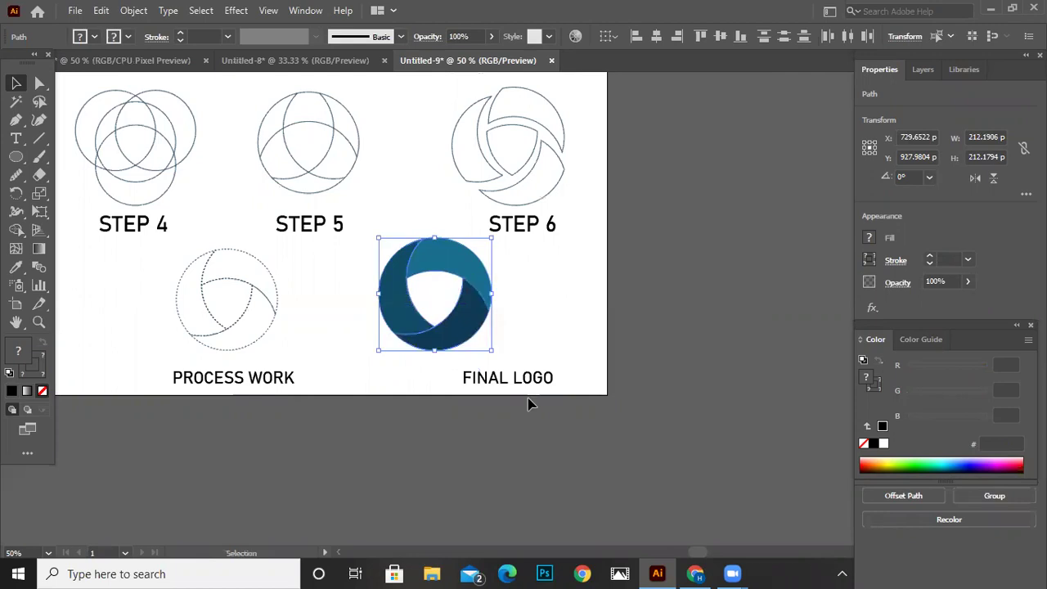
mouse_move(493, 381)
mouse_down()
mouse_move(435, 379)
mouse_move(489, 379)
mouse_up()
- Centre the FINAL LOGO label beneath the blue logo and zoom out
click(374, 458)
click(448, 378)
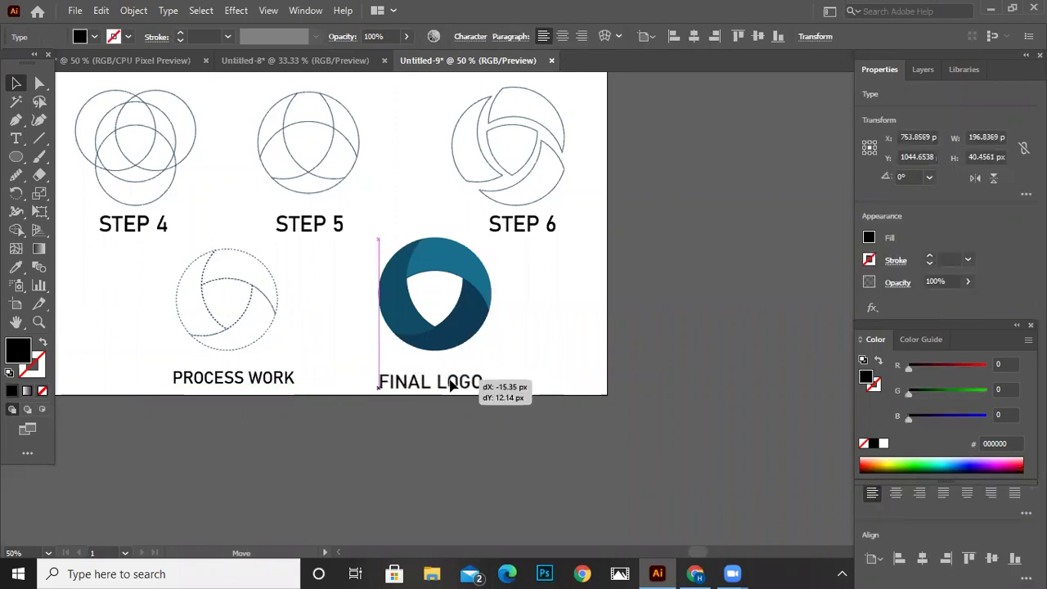
drag(455, 374, 447, 376)
click(437, 393)
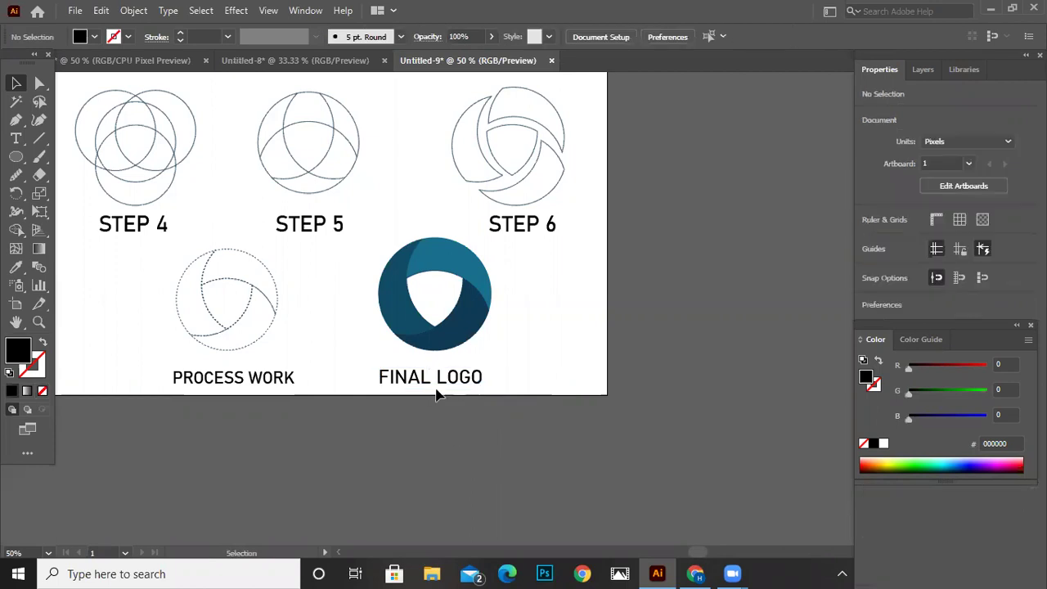
key(ctrl+minus)
key(ctrl+minus)
key(ctrl+minus)
scroll(535, 369, up, 1)
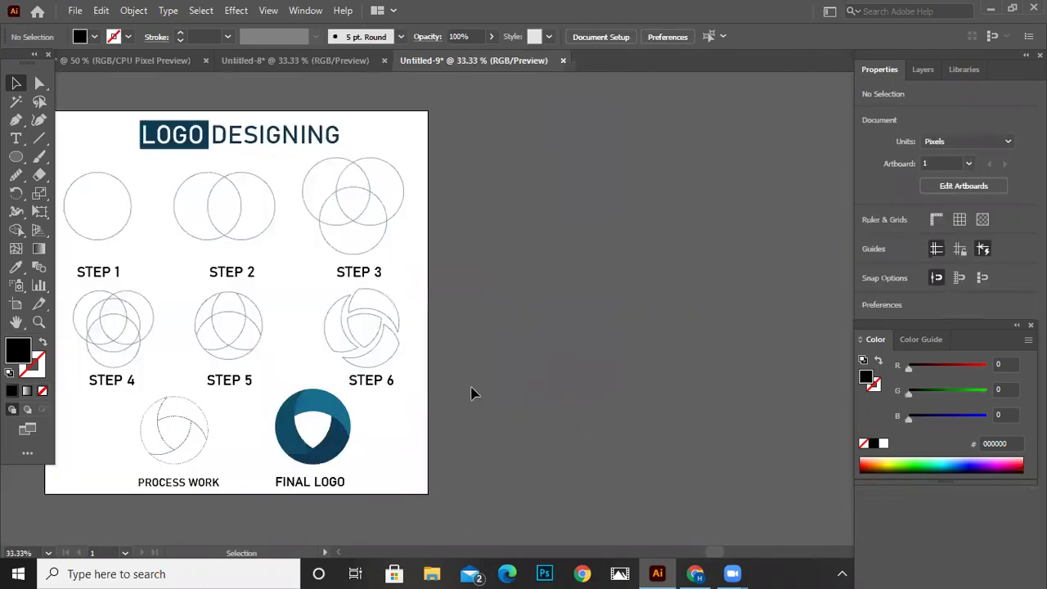
scroll(624, 367, left, 2)
scroll(643, 401, left, 3)
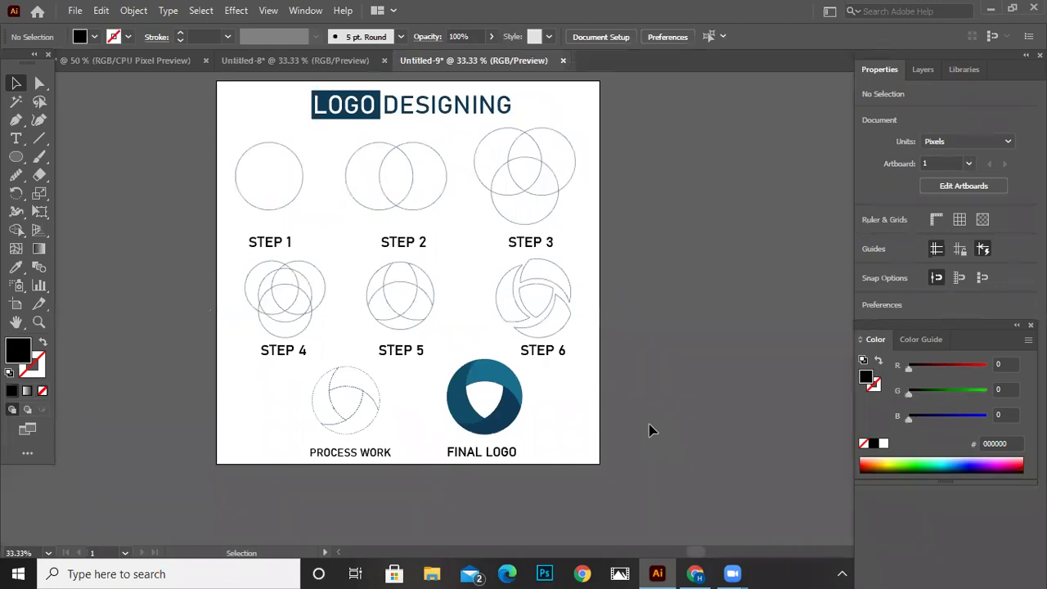
mouse_move(732, 573)
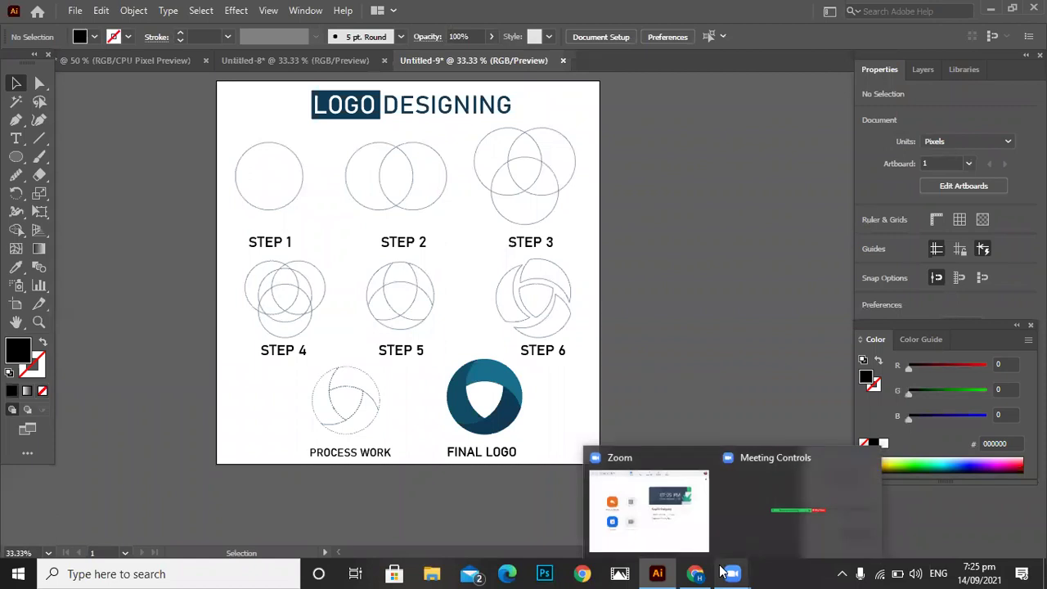
key(space)
drag(618, 364, 562, 367)
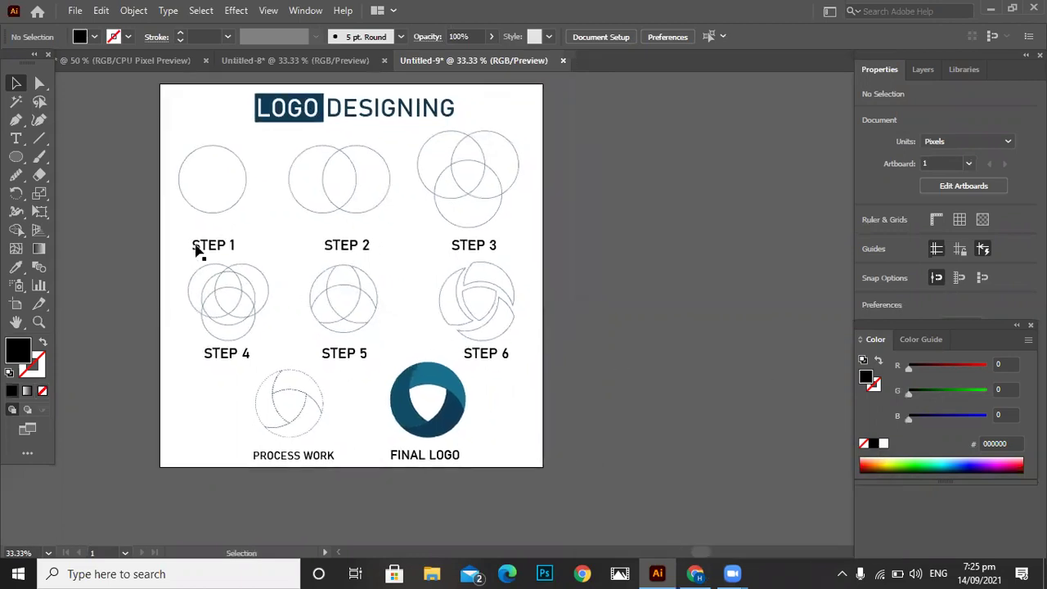
- Alt-drag a copy of the STEP 4 circles beside the artboard
click(254, 309)
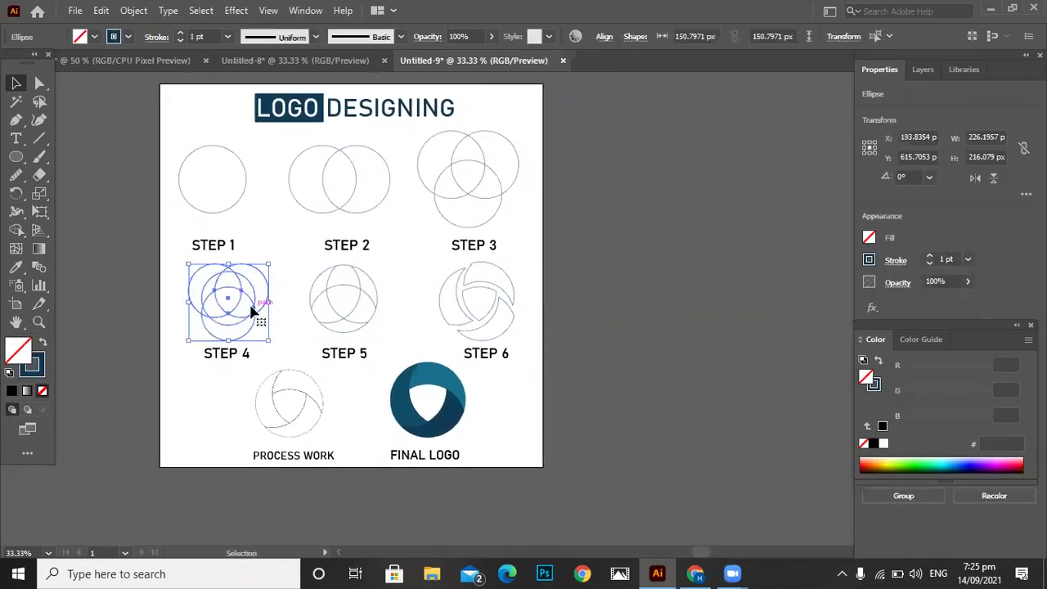
drag(254, 310, 697, 273)
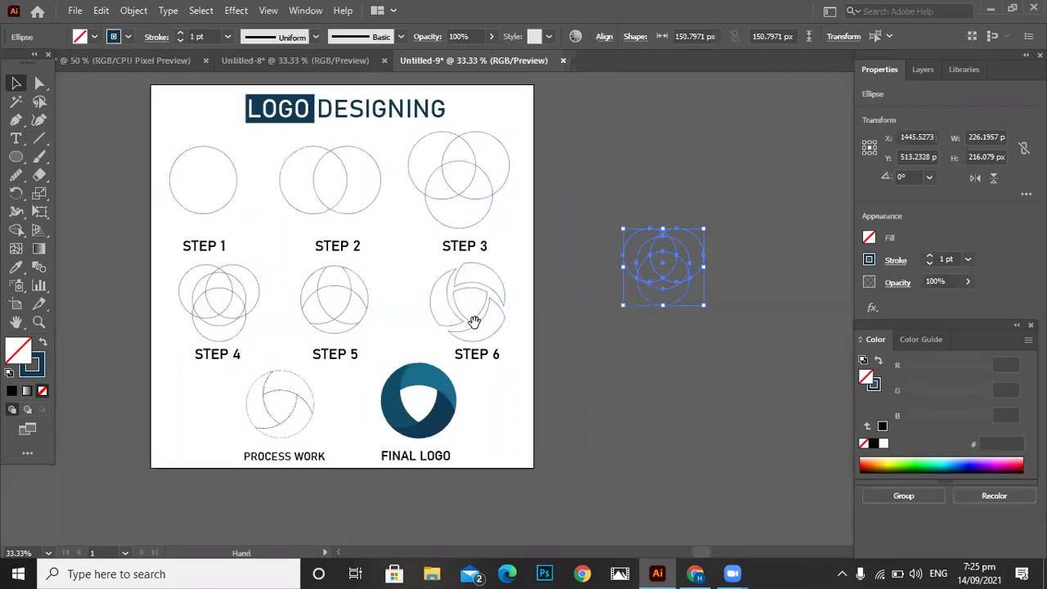
scroll(561, 229, up, 3)
drag(375, 360, 379, 283)
- Set the copied circles' stroke to white (FFFFFF) and select all of them
click(39, 358)
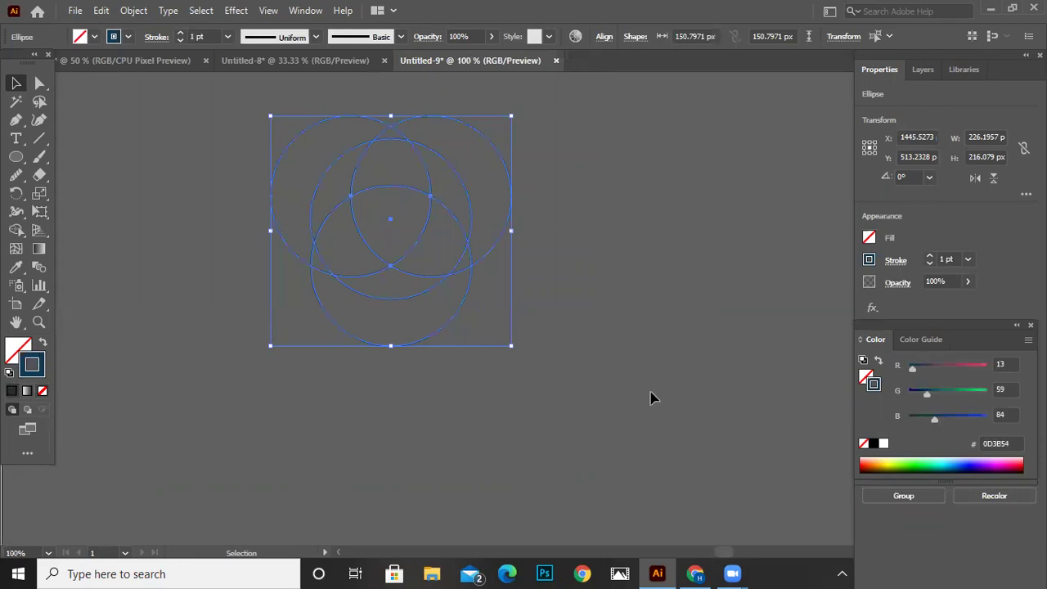
click(882, 443)
click(607, 346)
drag(630, 422, 622, 474)
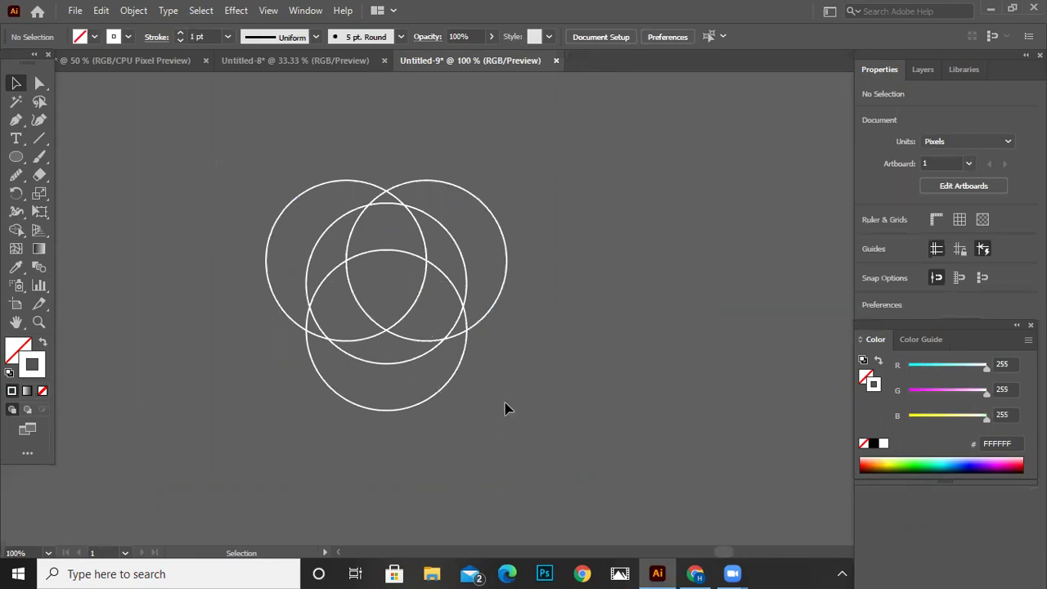
key(ctrl+a)
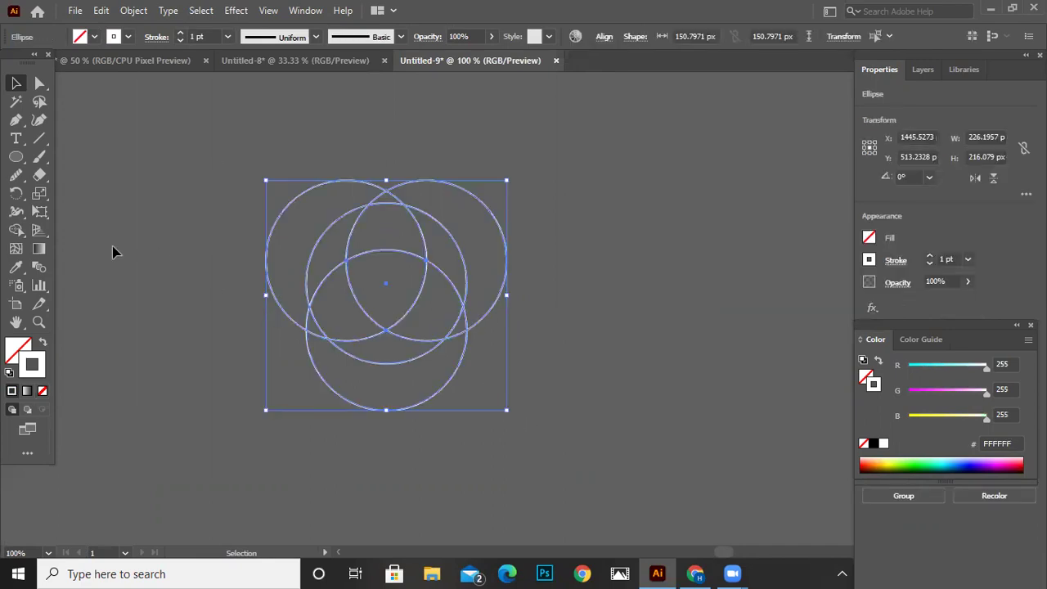
- Select the three overlapping circles and switch to the Shape Builder tool
click(15, 232)
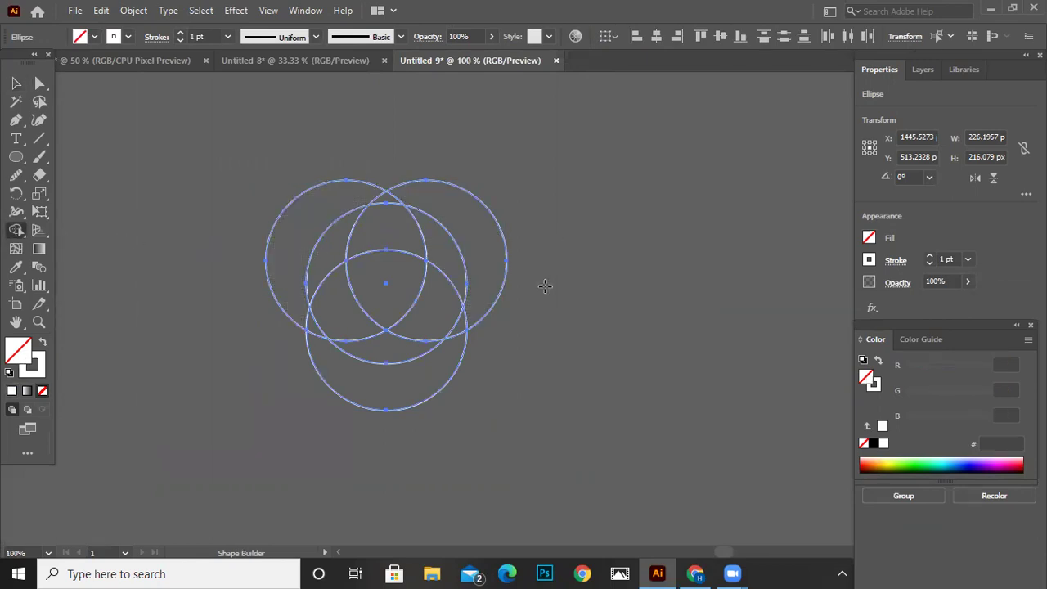
click(16, 83)
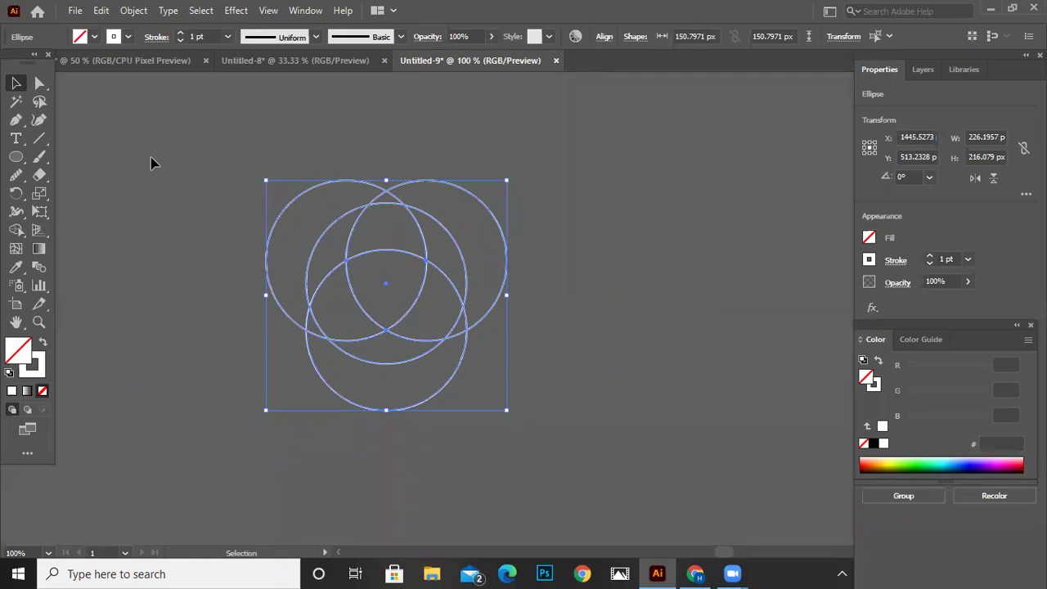
click(15, 231)
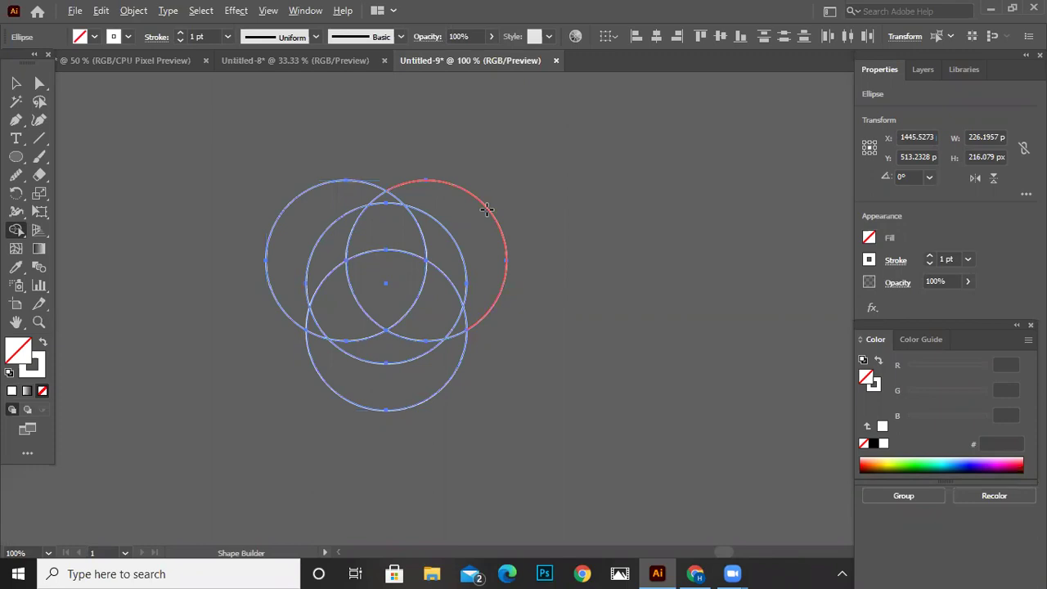
- Delete the outer crescents and lower-right slivers, leaving one circle with three inner arcs
alt+click(489, 212)
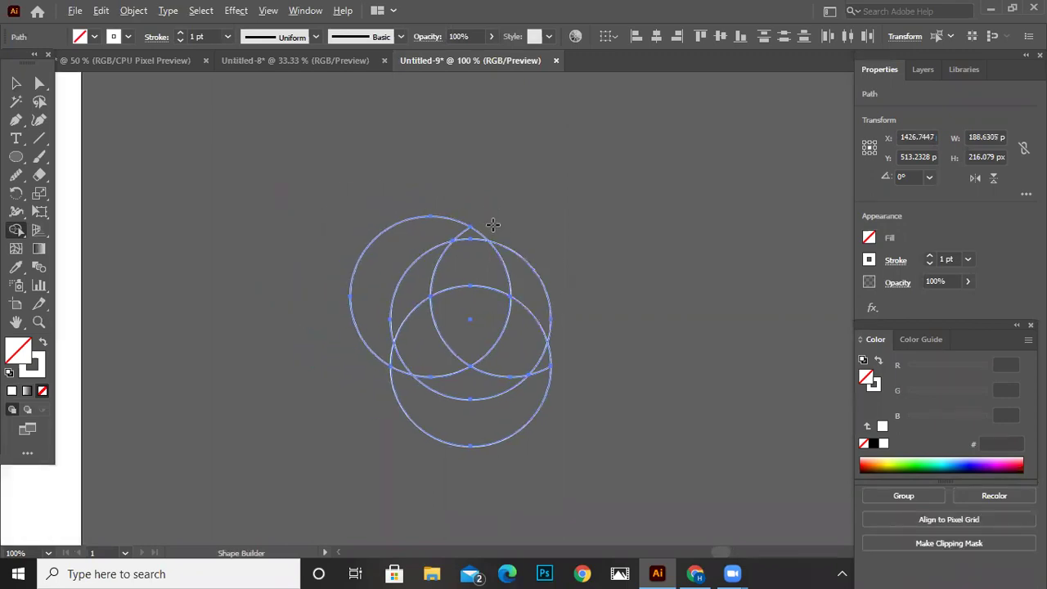
alt+click(411, 220)
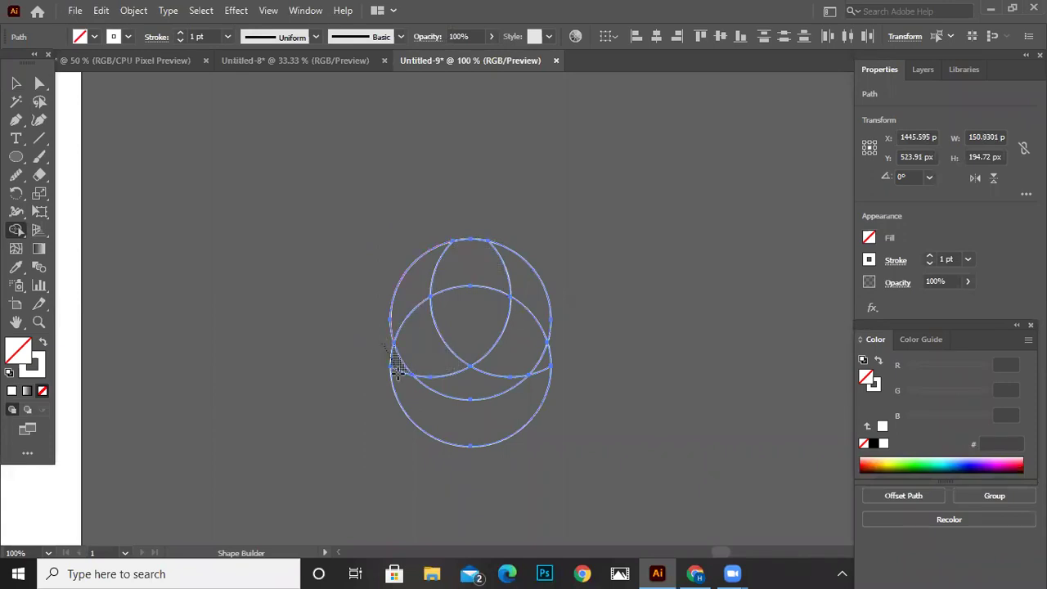
alt+click(397, 435)
alt+click(546, 360)
alt+click(543, 359)
click(16, 83)
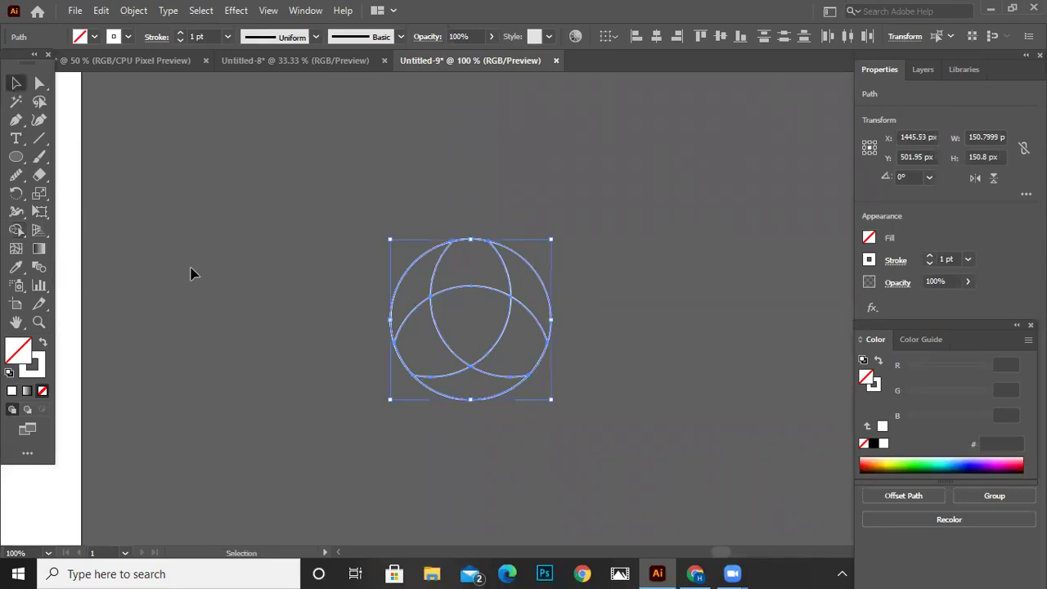
click(572, 428)
drag(549, 356, 491, 182)
- Merge each inner lens with its neighbouring crescent into a three-blade swirl with Shape Builder
key(ctrl+plus)
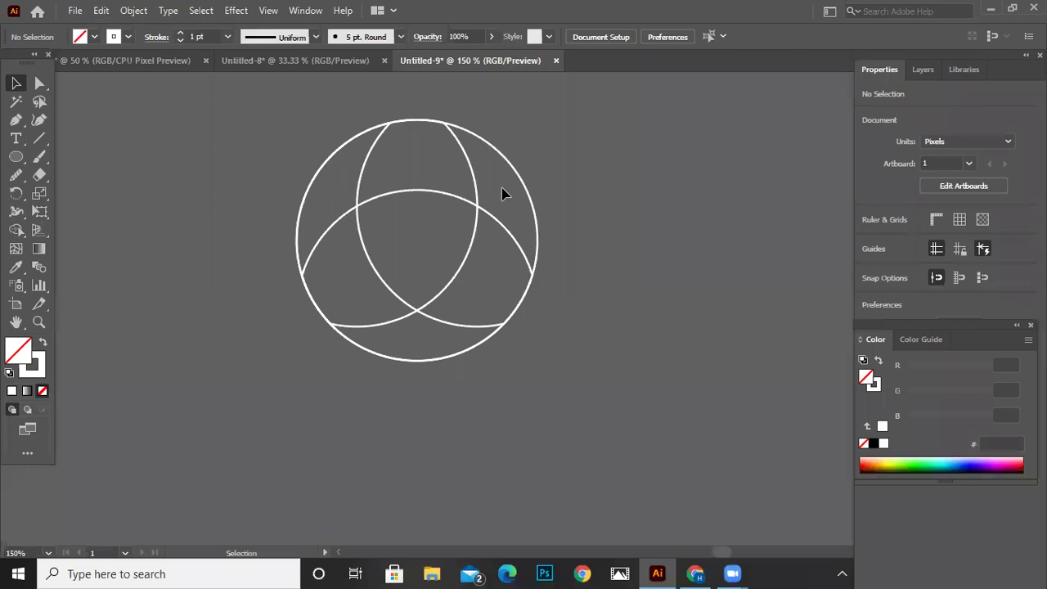
scroll(504, 224, up, 1)
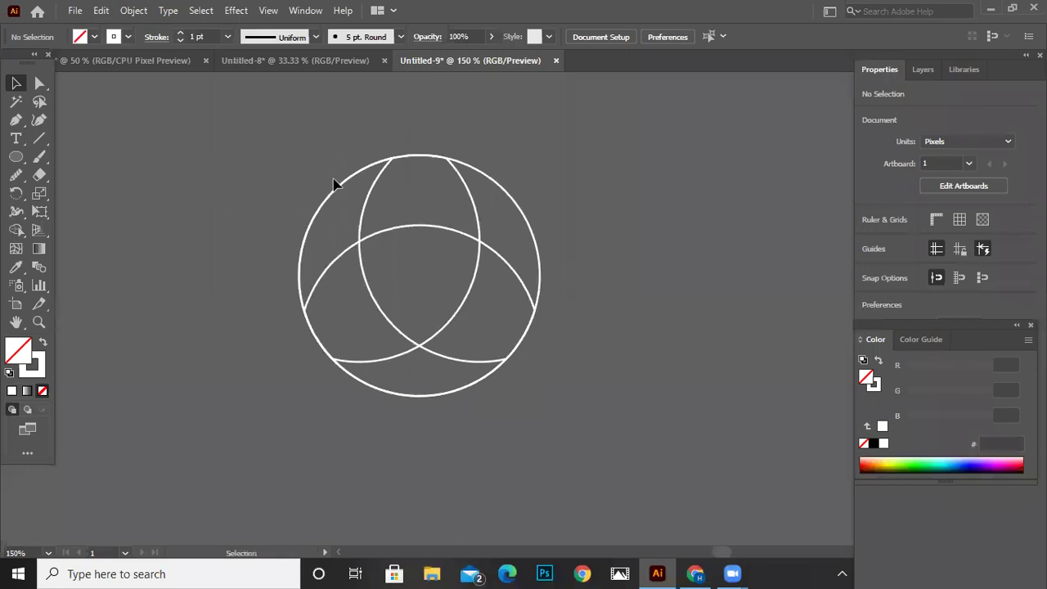
key(ctrl+a)
click(18, 230)
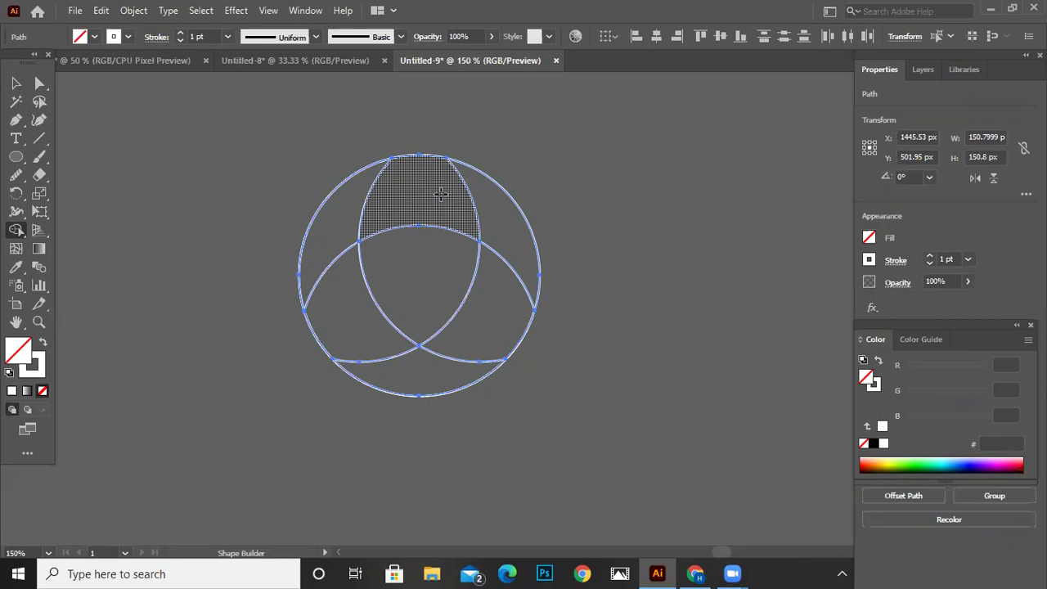
drag(443, 193, 495, 228)
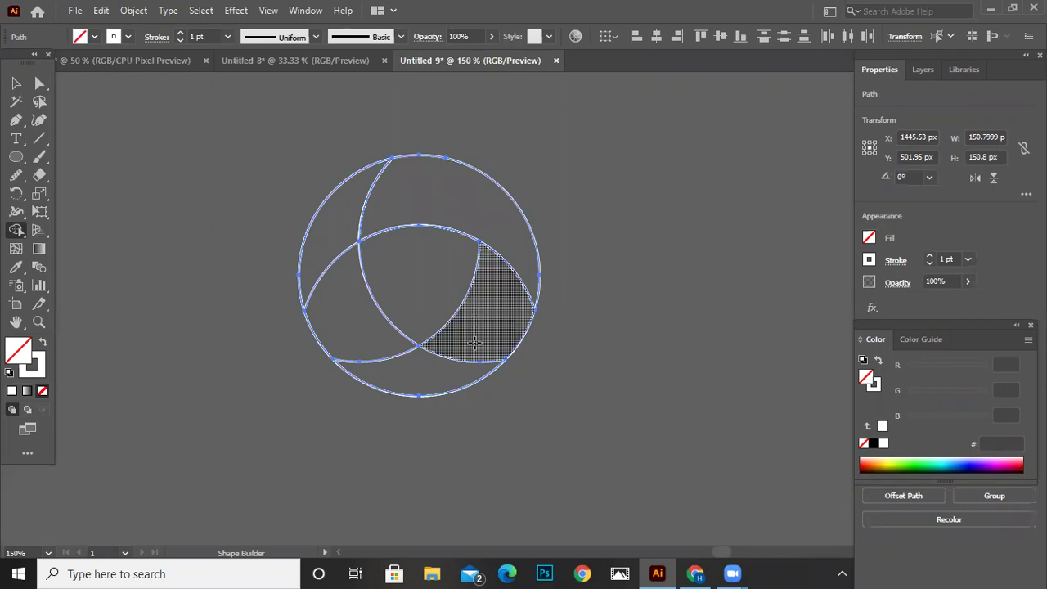
drag(474, 344, 421, 372)
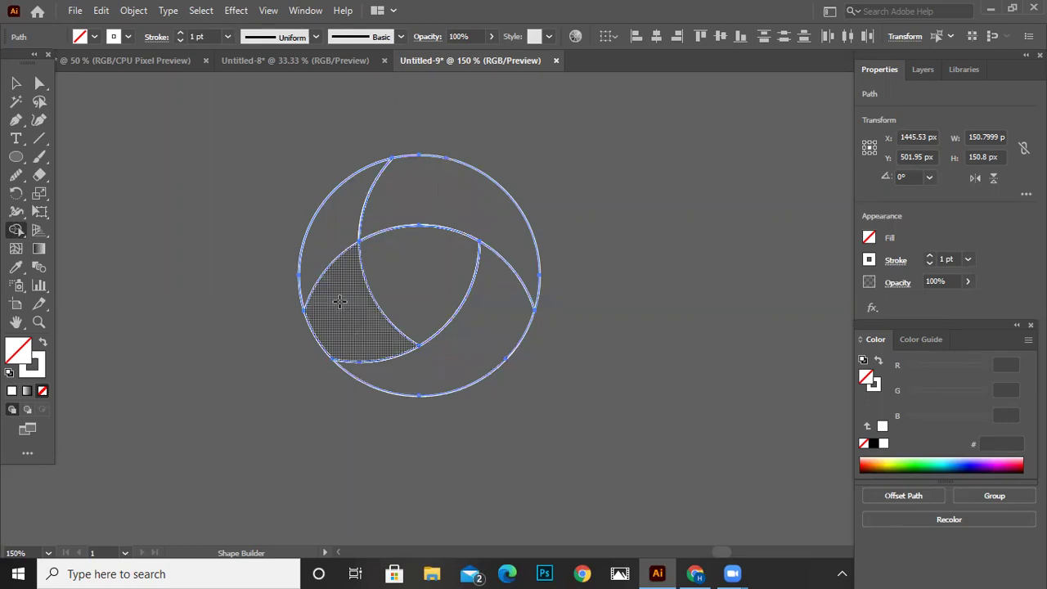
drag(340, 301, 340, 197)
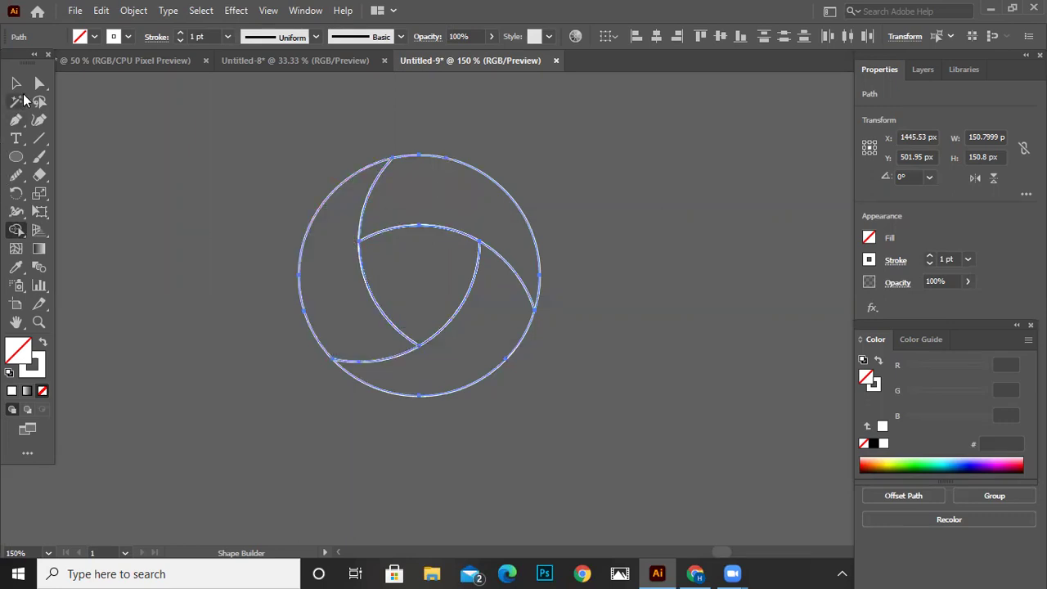
click(16, 82)
click(598, 477)
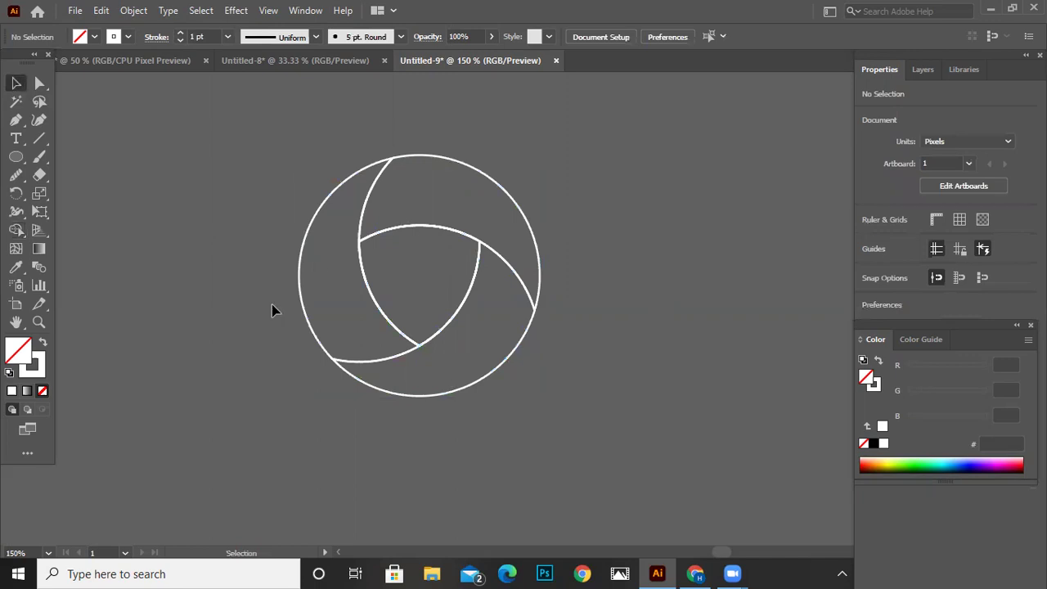
- Pull the swirl pieces apart: left crescent, inner triangle, top arc and bottom crescent
drag(301, 311, 267, 304)
drag(445, 219, 448, 214)
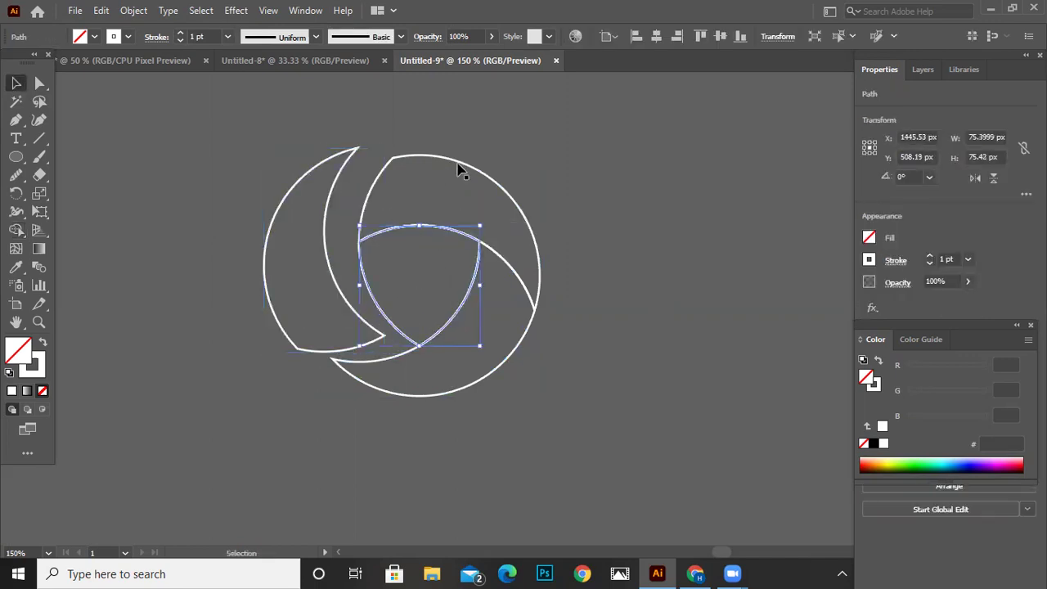
drag(460, 161, 465, 136)
drag(484, 379, 504, 412)
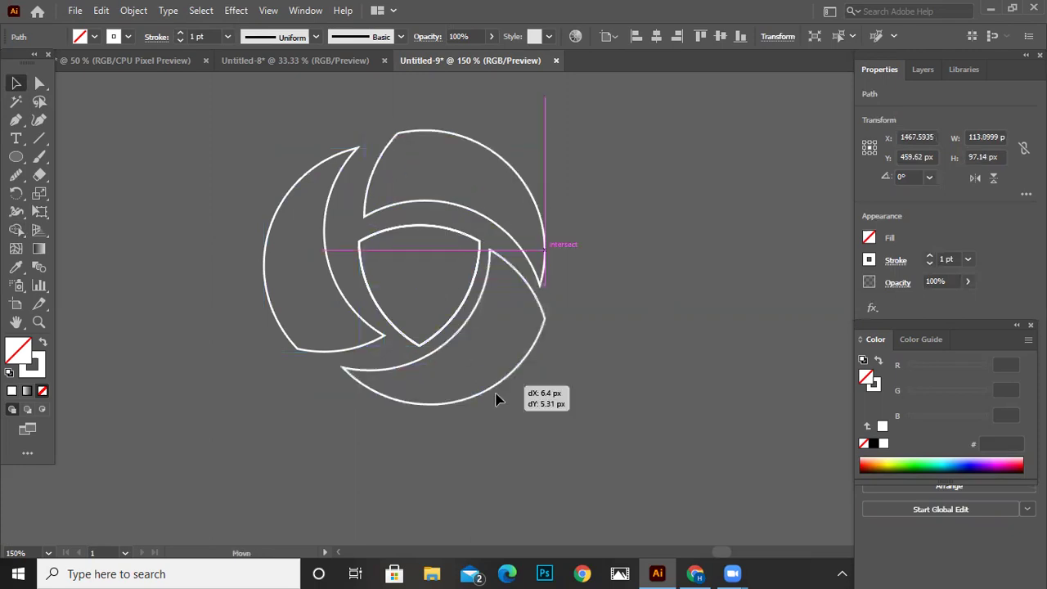
click(614, 399)
- Marquee-select and delete all the swirl pieces, then navigate back to the full artboard
scroll(603, 413, down, 1)
scroll(603, 413, down, 2)
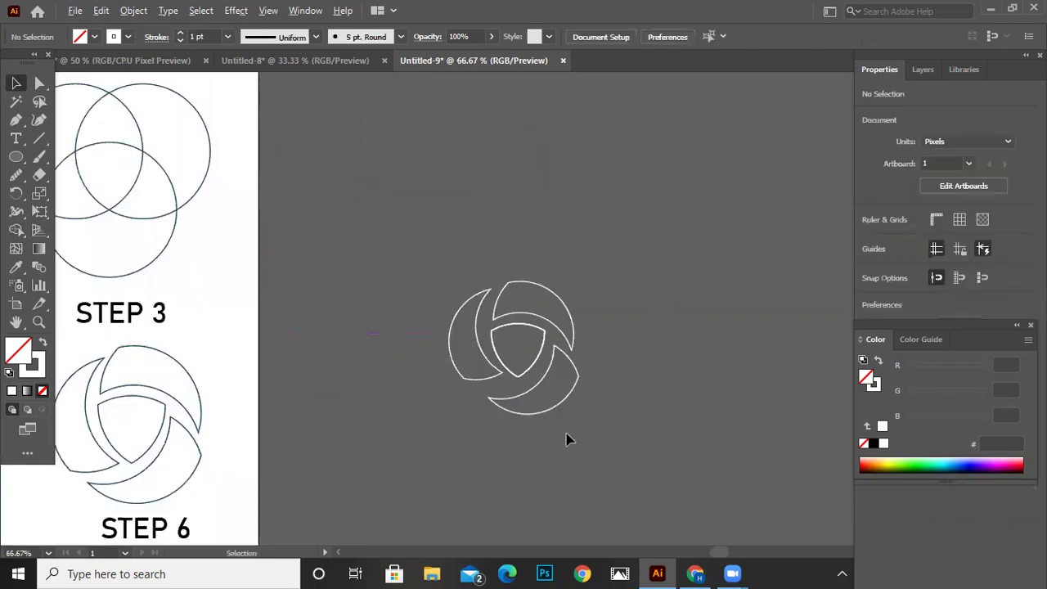
scroll(523, 398, down, 1)
drag(446, 289, 637, 516)
key(Delete)
scroll(668, 434, left, 3)
scroll(704, 458, down, 1)
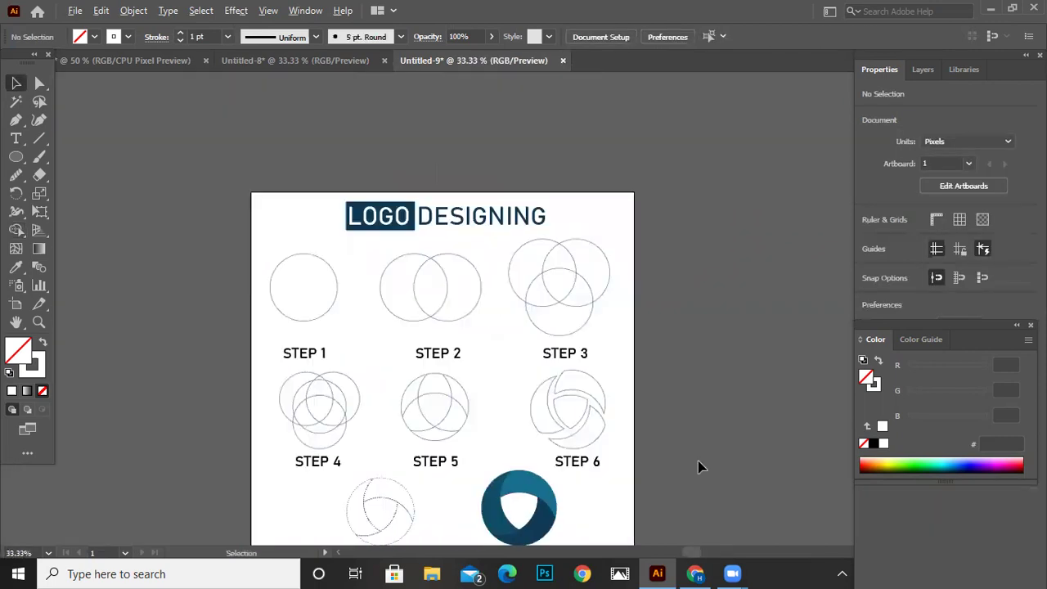
scroll(671, 442, down, 1)
scroll(577, 399, up, 1)
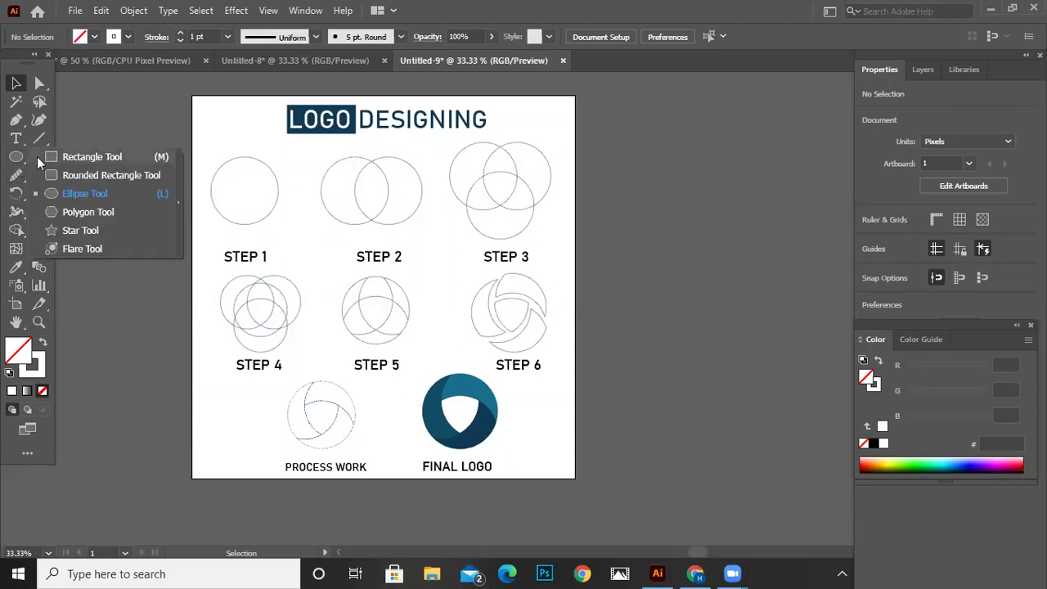
- Draw a 1080 × 1080 px rectangle with the Rectangle tool
drag(16, 156, 82, 156)
drag(192, 96, 575, 481)
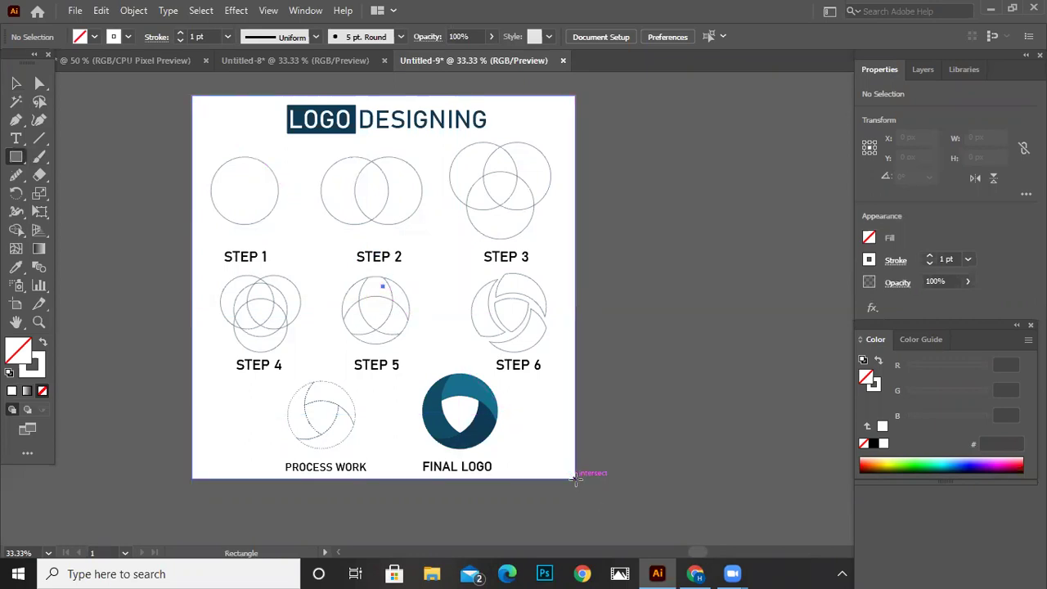
click(479, 495)
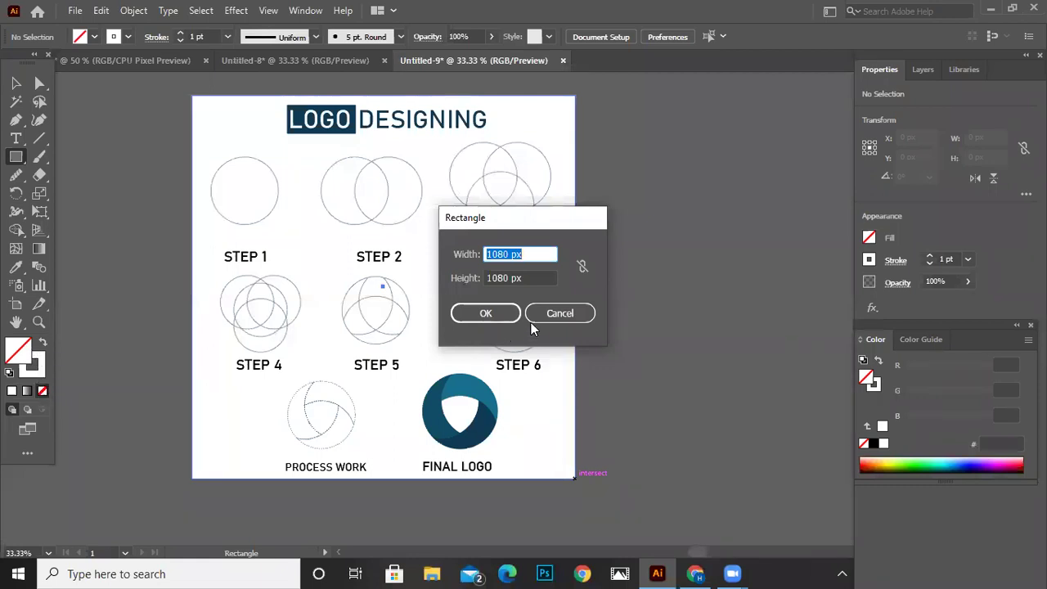
key(Return)
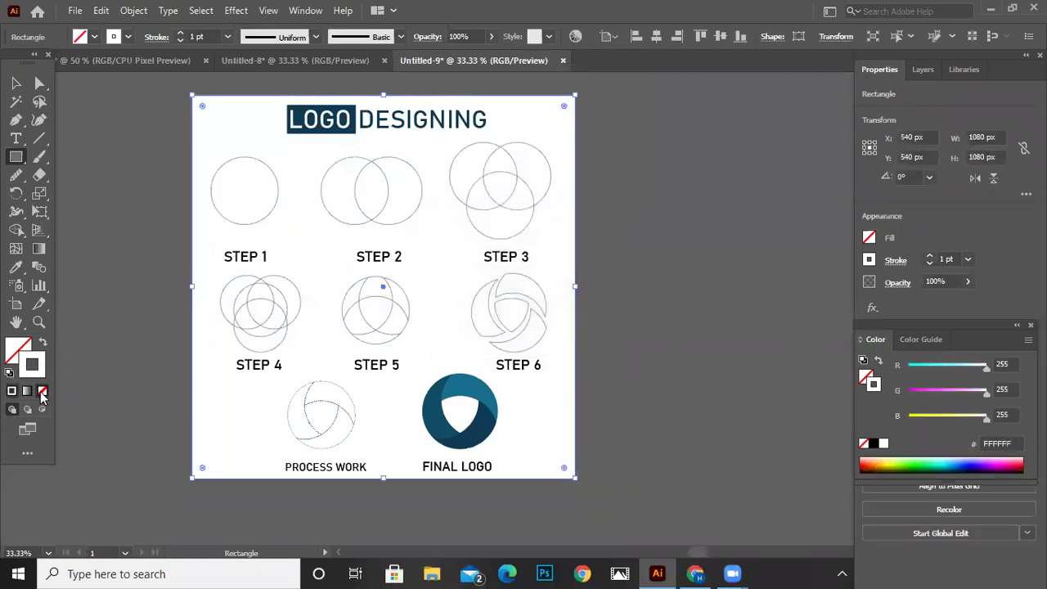
- Remove the rectangle's stroke and snap it exactly onto the artboard
key(slash)
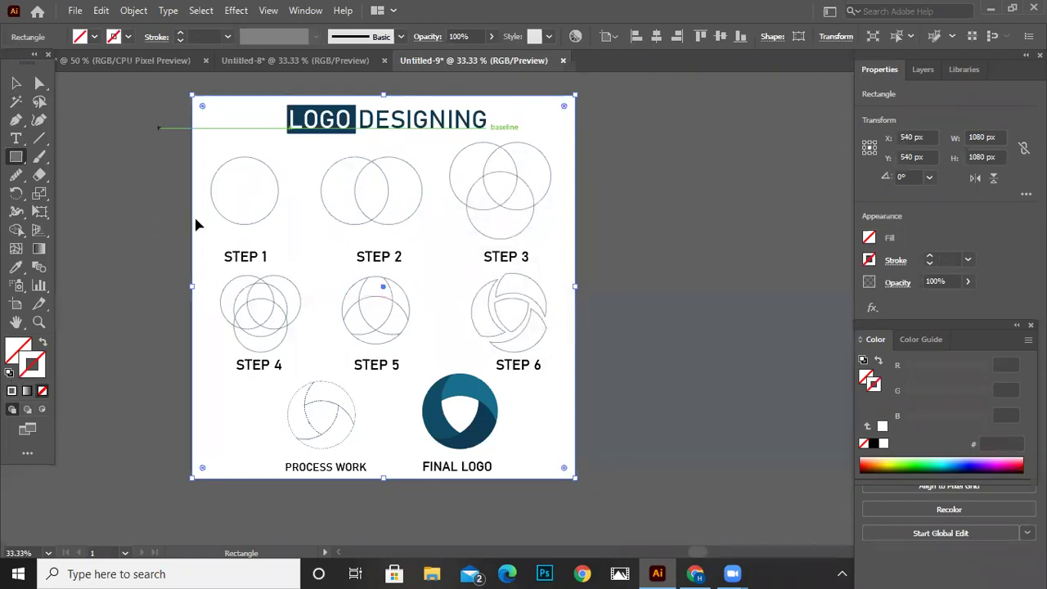
key(v)
click(390, 347)
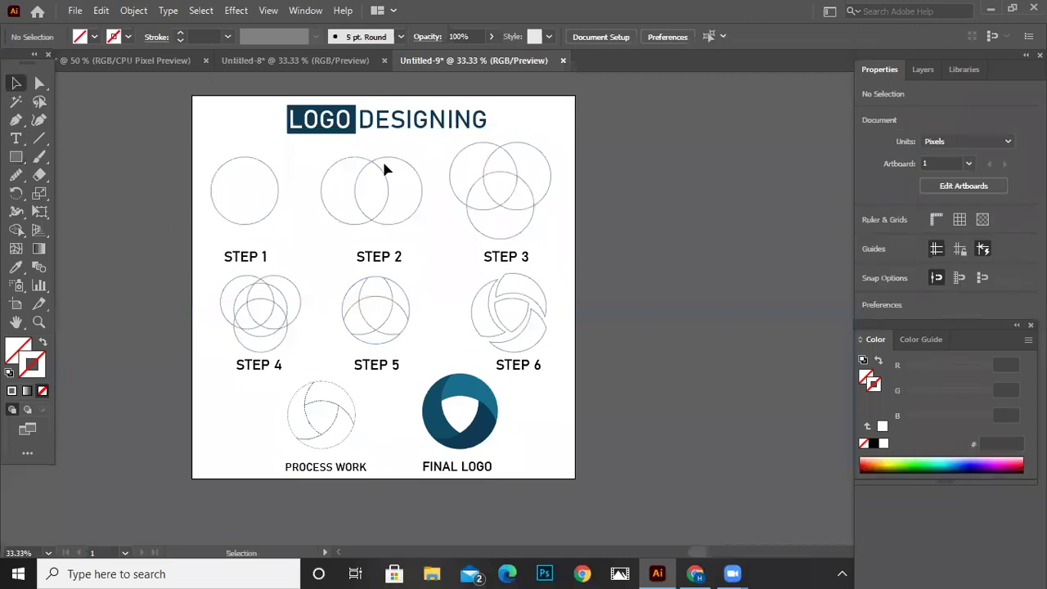
click(682, 160)
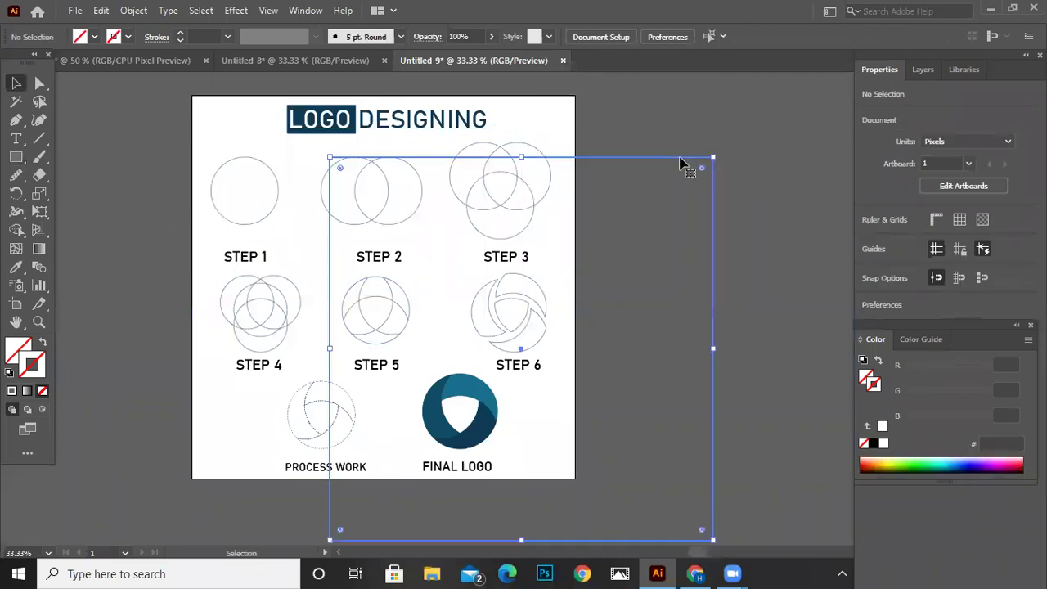
drag(694, 159, 481, 107)
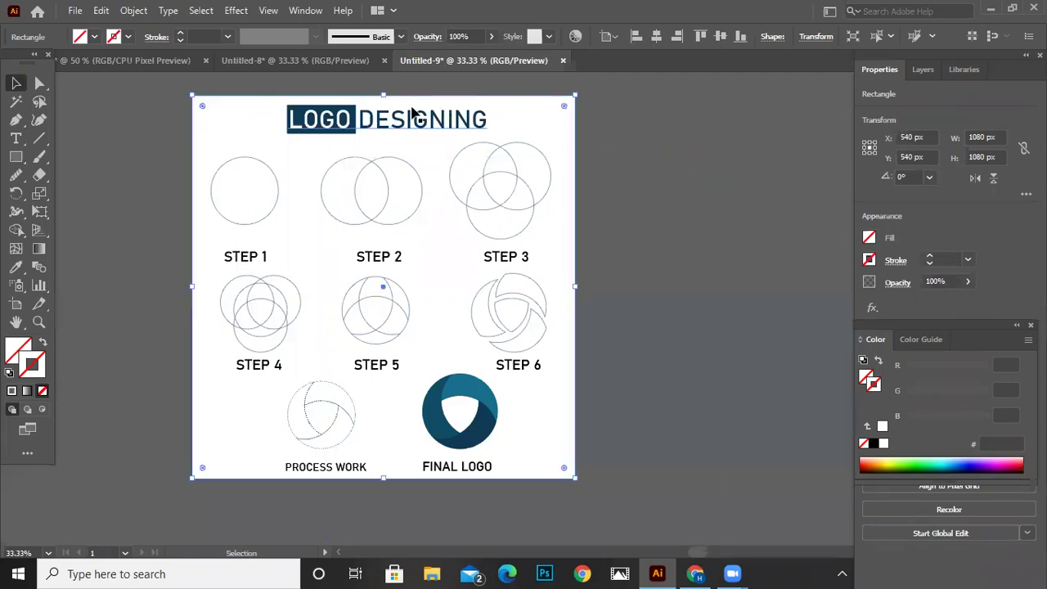
scroll(354, 124, up, 1)
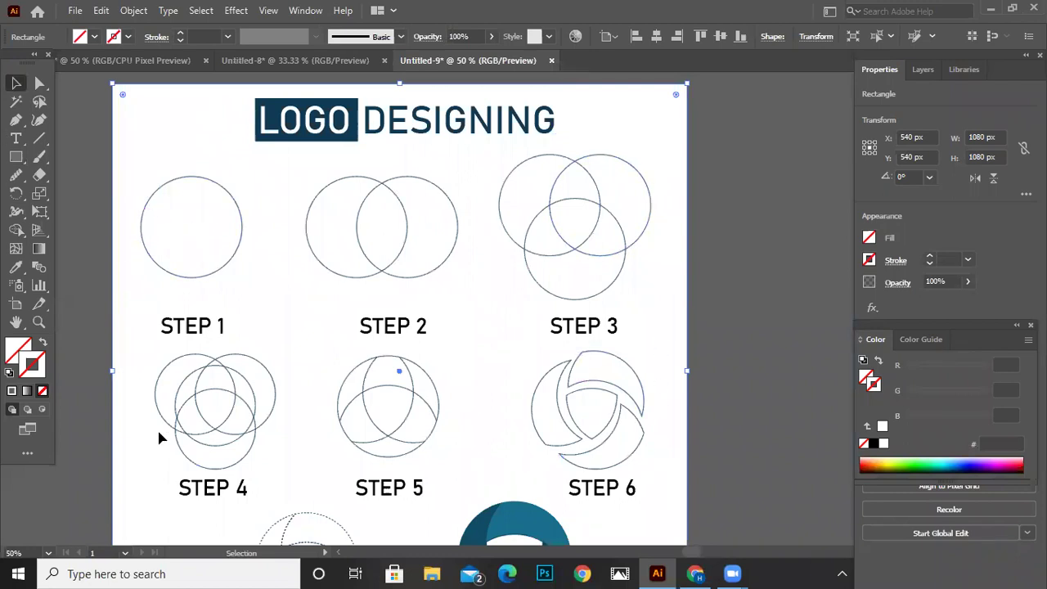
scroll(191, 402, down, 2)
drag(321, 384, 437, 288)
scroll(435, 279, up, 1)
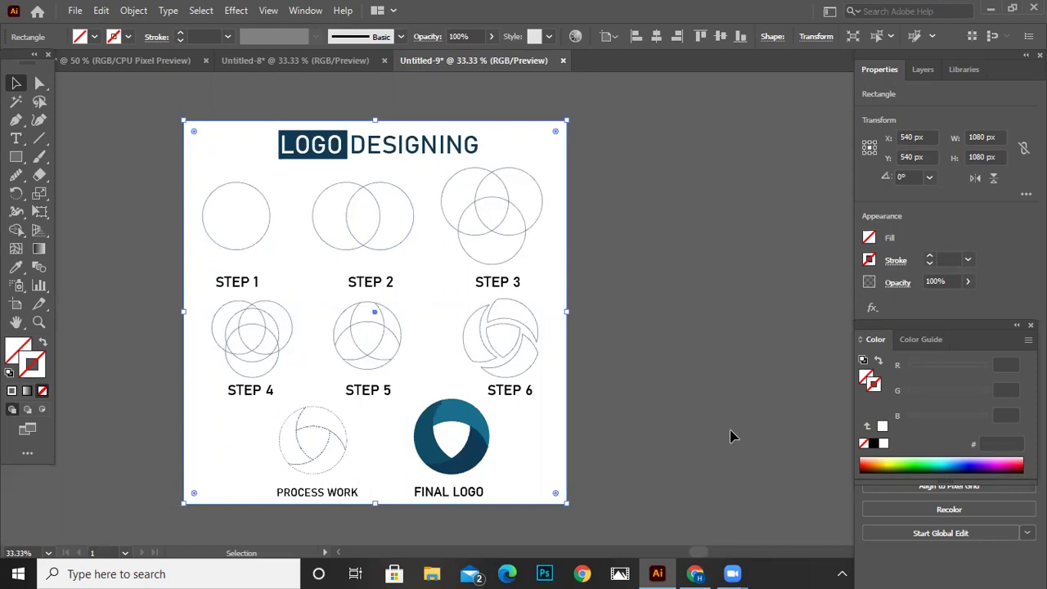
drag(671, 370, 718, 355)
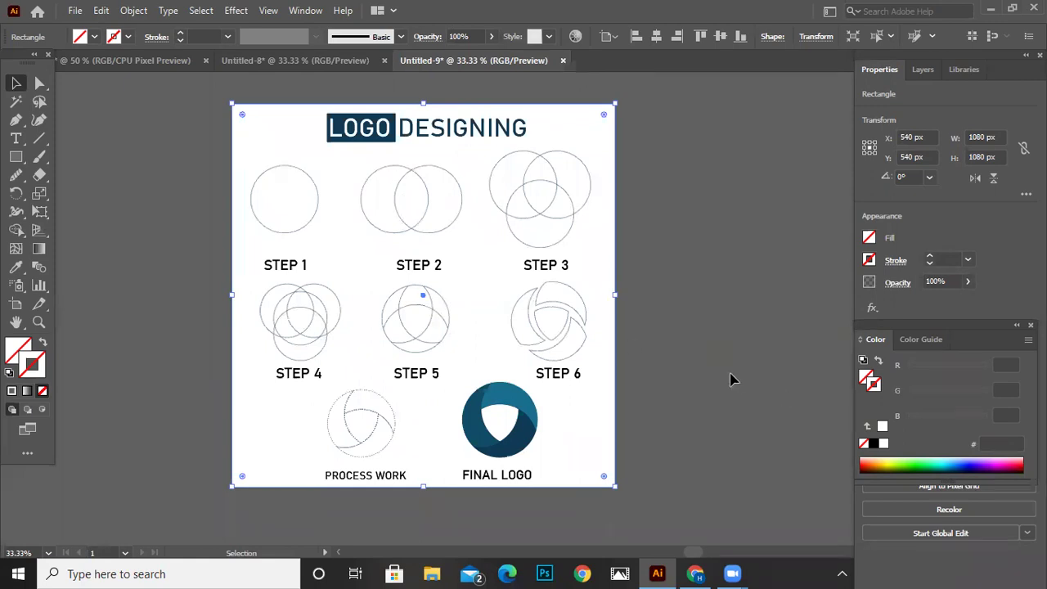
click(678, 365)
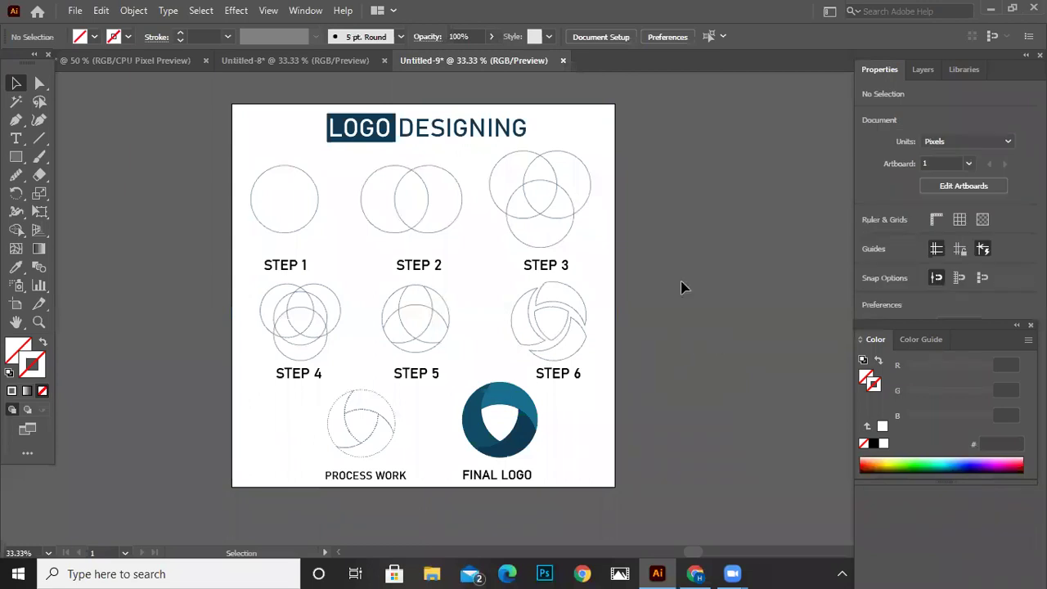